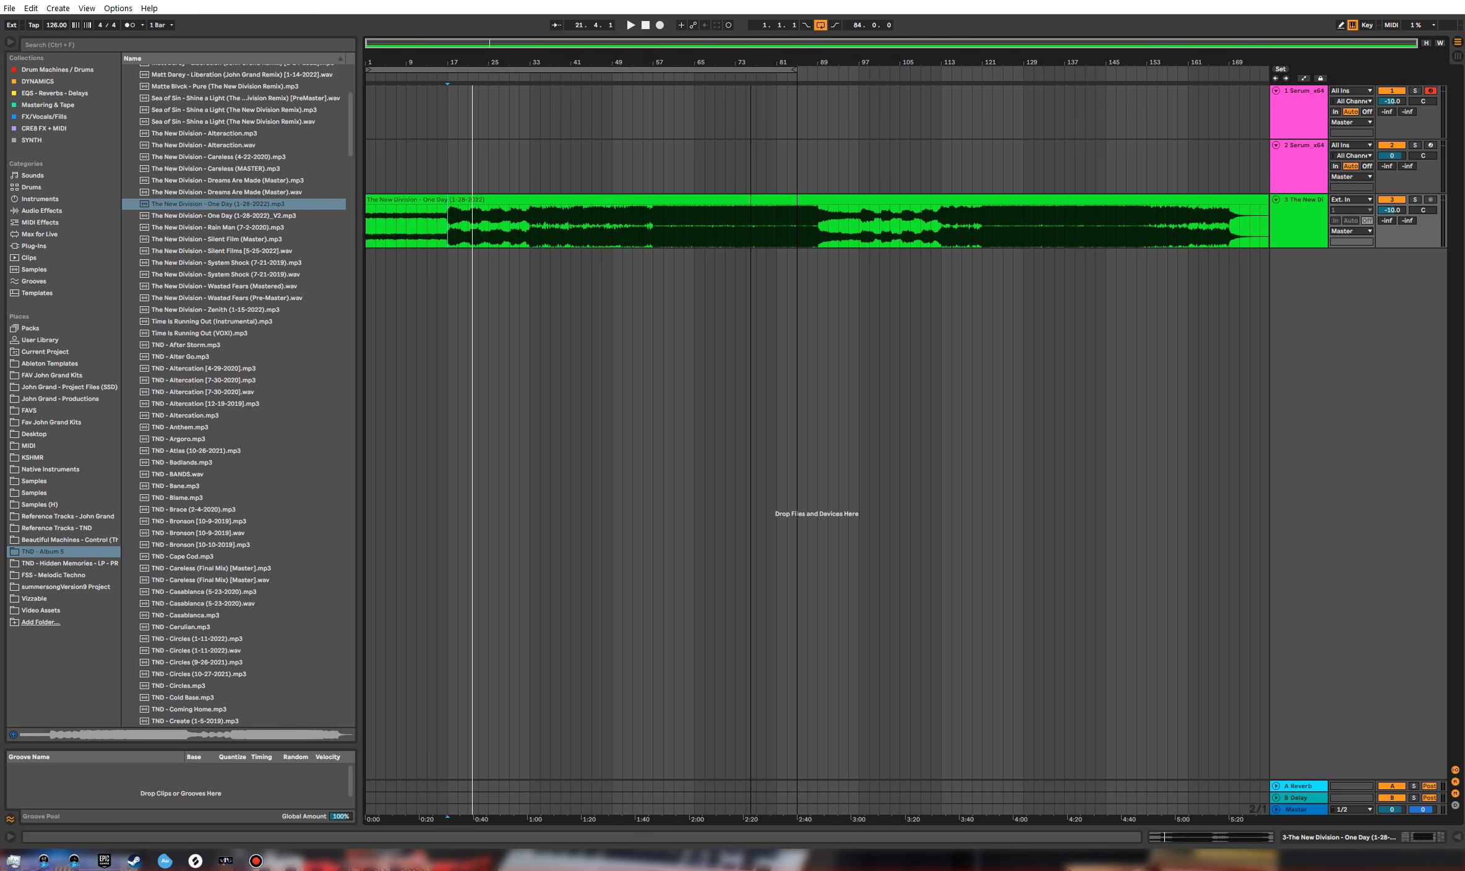
Step: Extend the loop to 176 bars to cover the whole song and move the One Day clip's start marker to 0:0.51
drag(799, 76, 1268, 88)
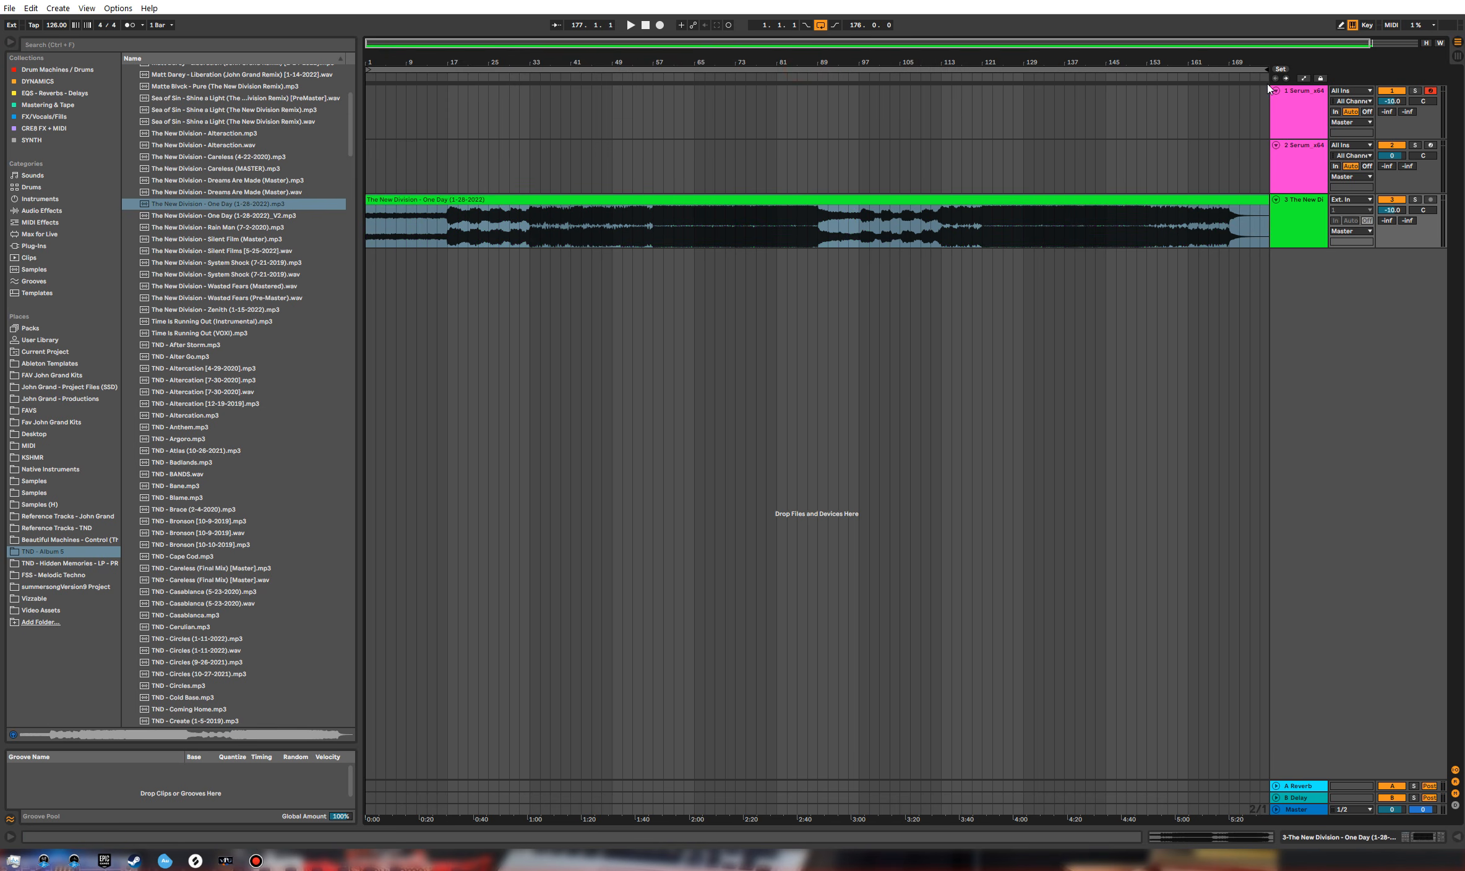
double_click(393, 198)
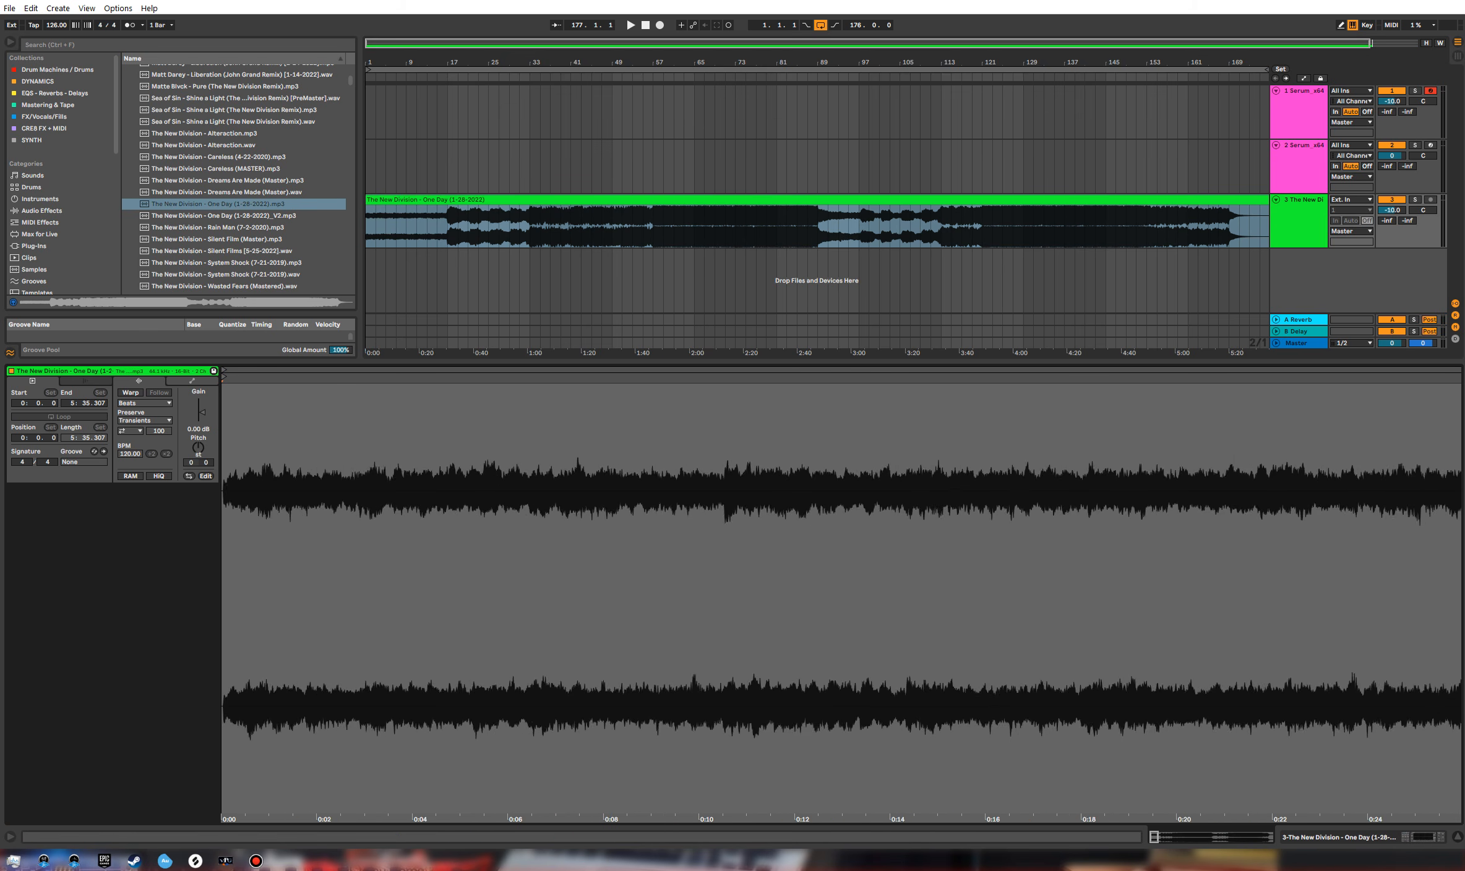
mouse_move(221, 377)
mouse_down()
mouse_move(556, 383)
mouse_move(568, 179)
mouse_up()
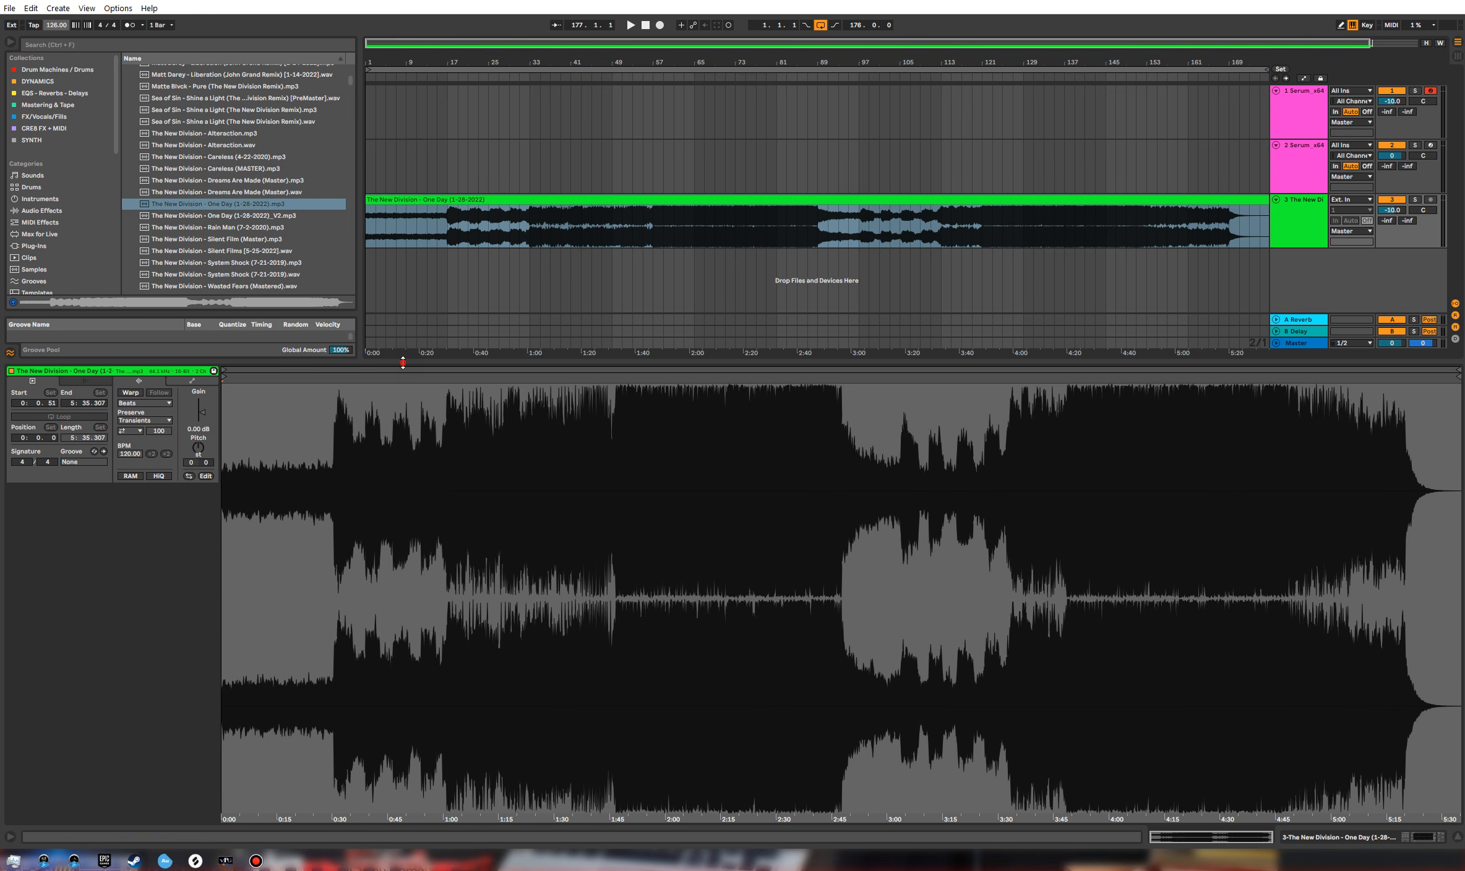
drag(403, 363, 405, 774)
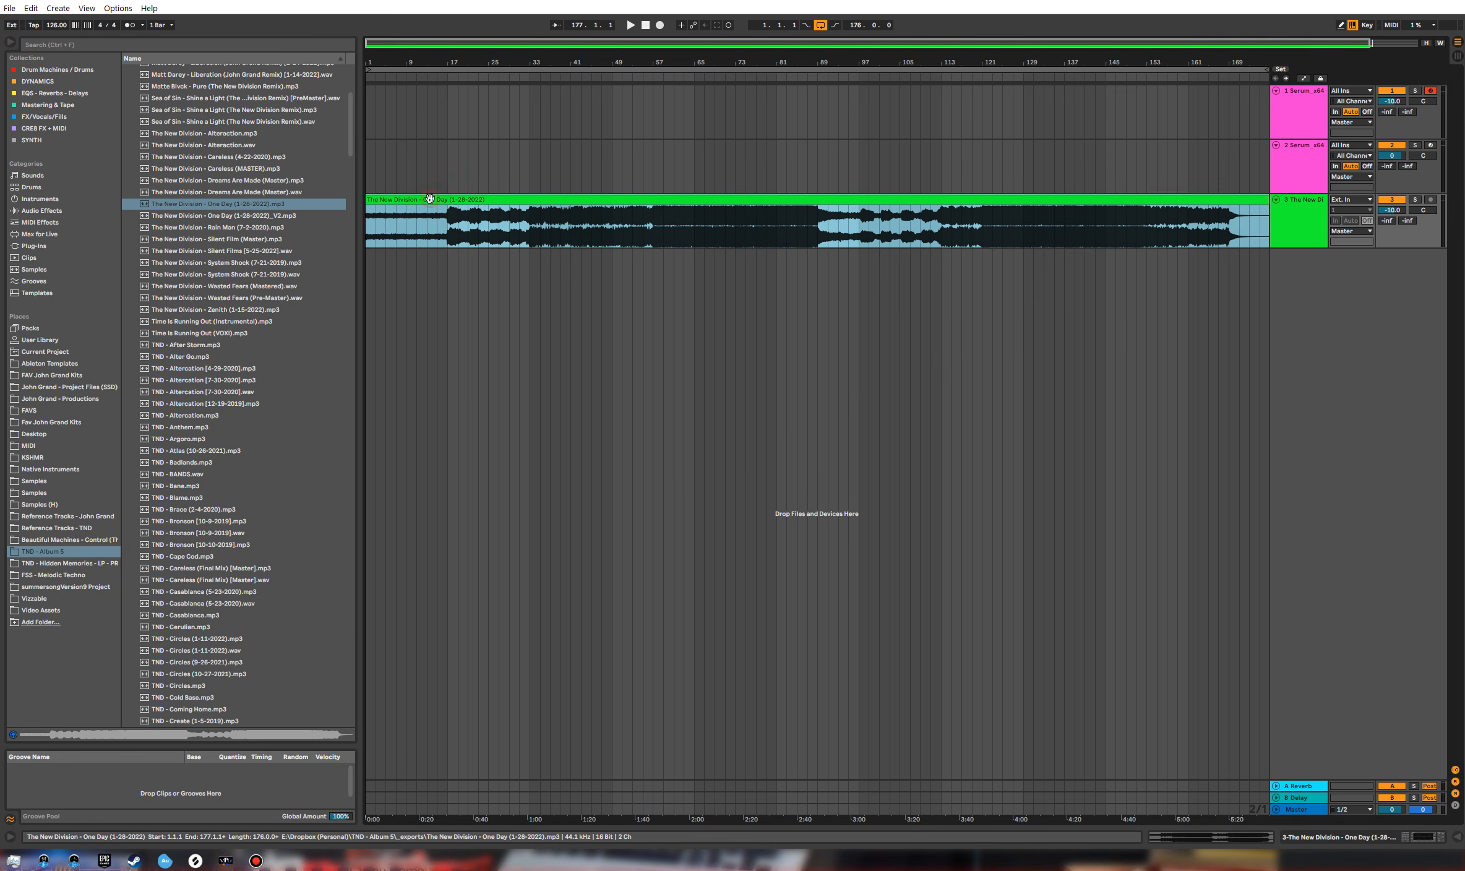
Step: Check the song's timing against the metronome from the start and again around bar 129
click(132, 26)
key(space)
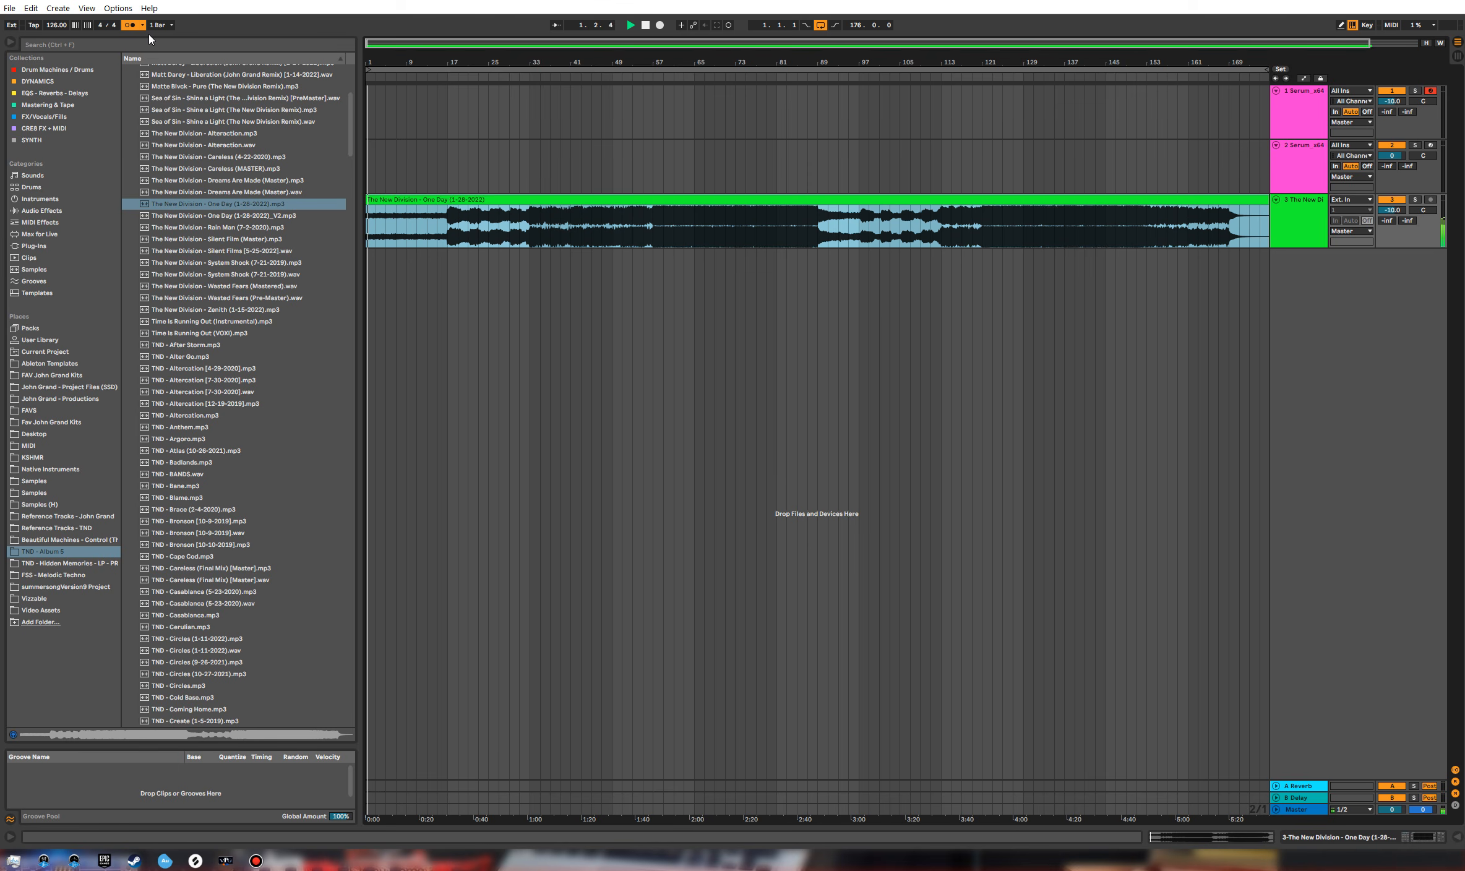
click(1026, 220)
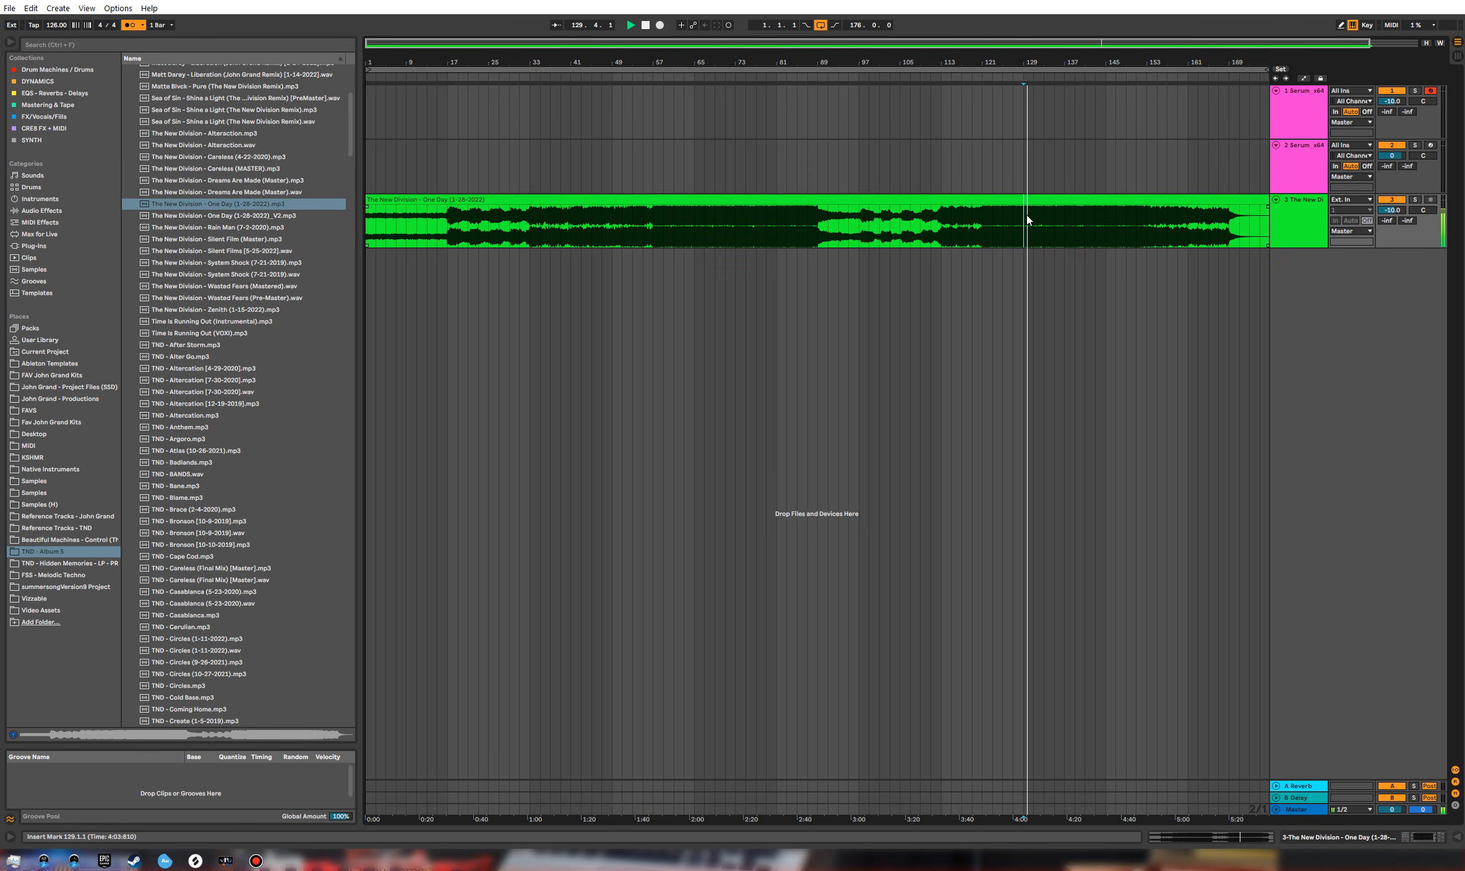
click(131, 24)
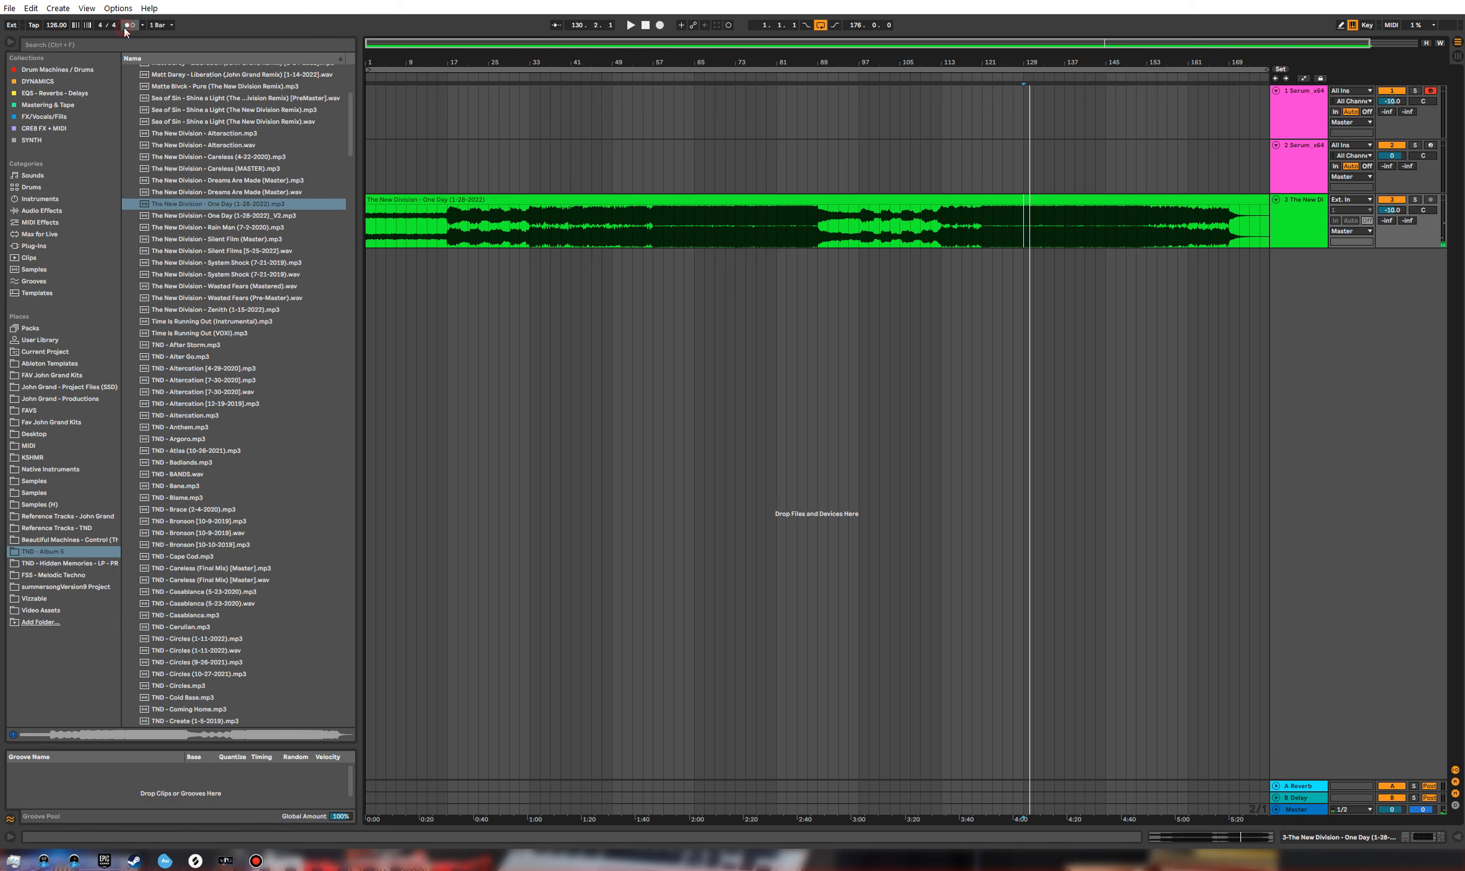
Step: Mark out the song's first 16 bars and add a locator named INTRO at bar 1
drag(458, 218, 361, 228)
key(space)
click(445, 218)
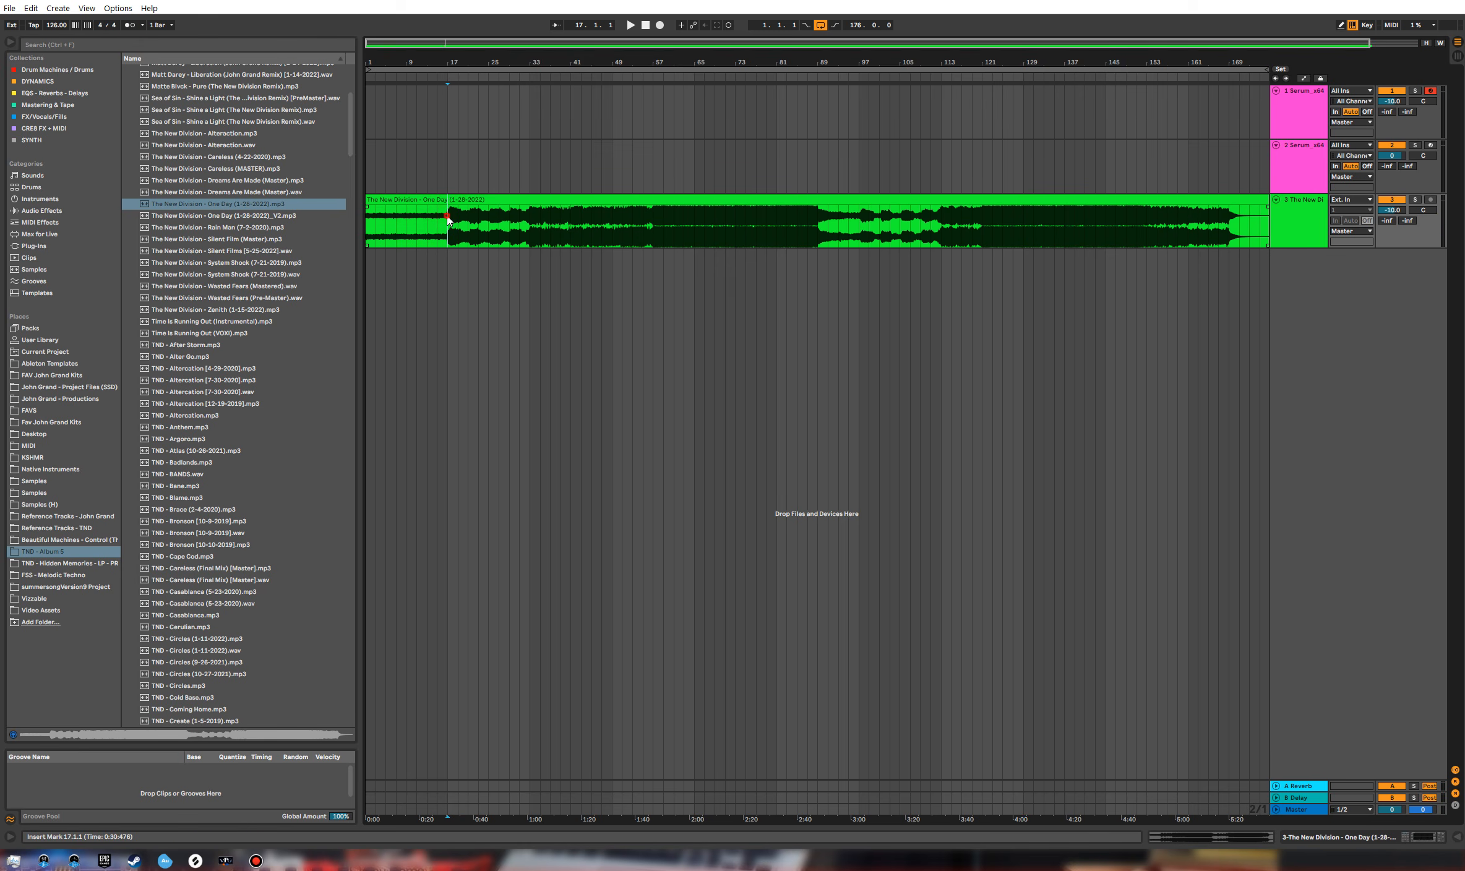
drag(448, 217, 366, 221)
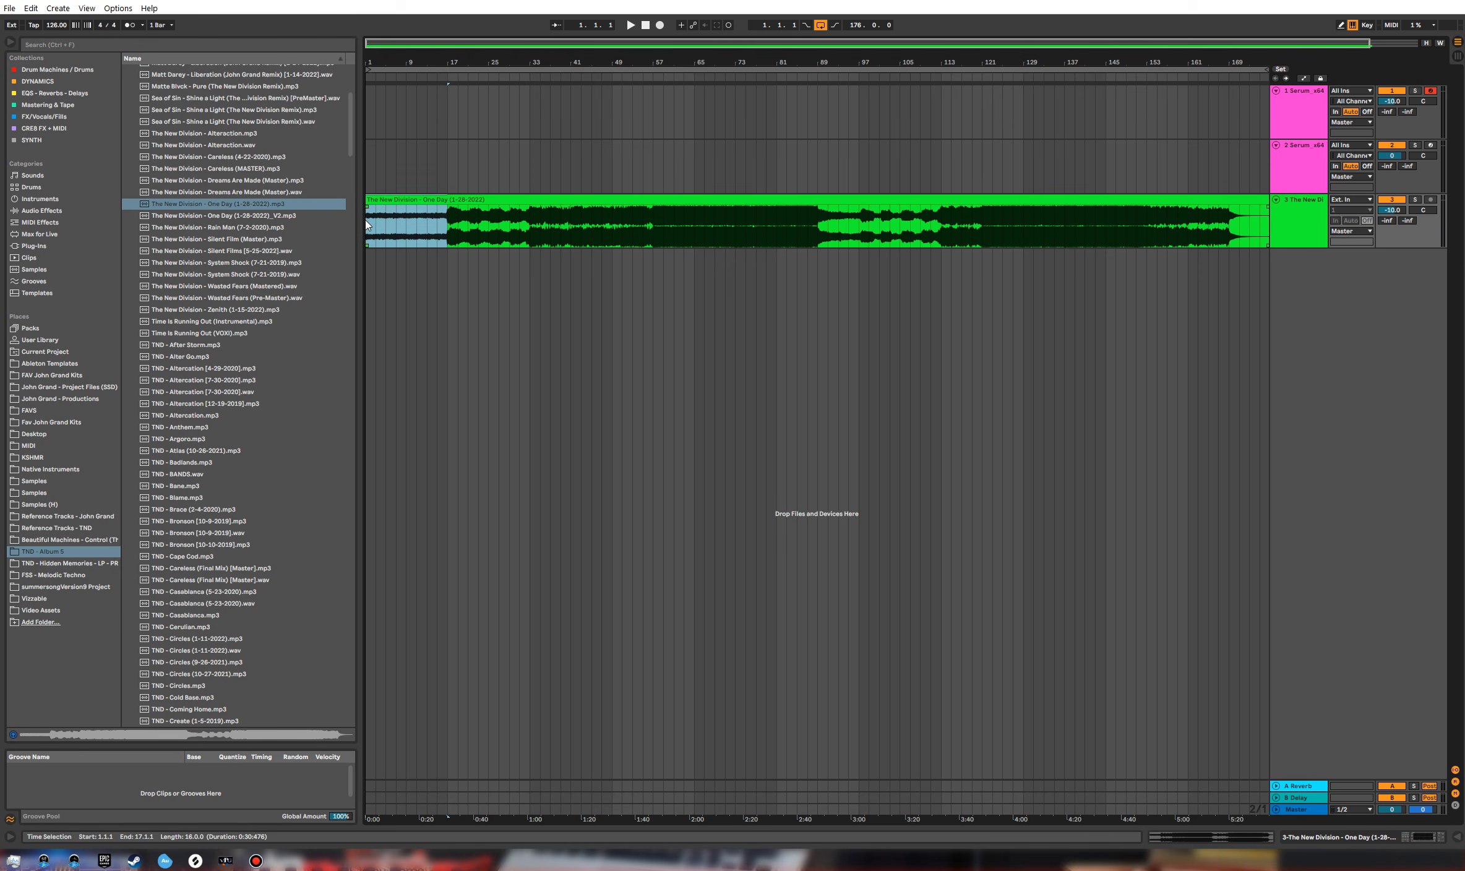
right_click(368, 76)
click(383, 84)
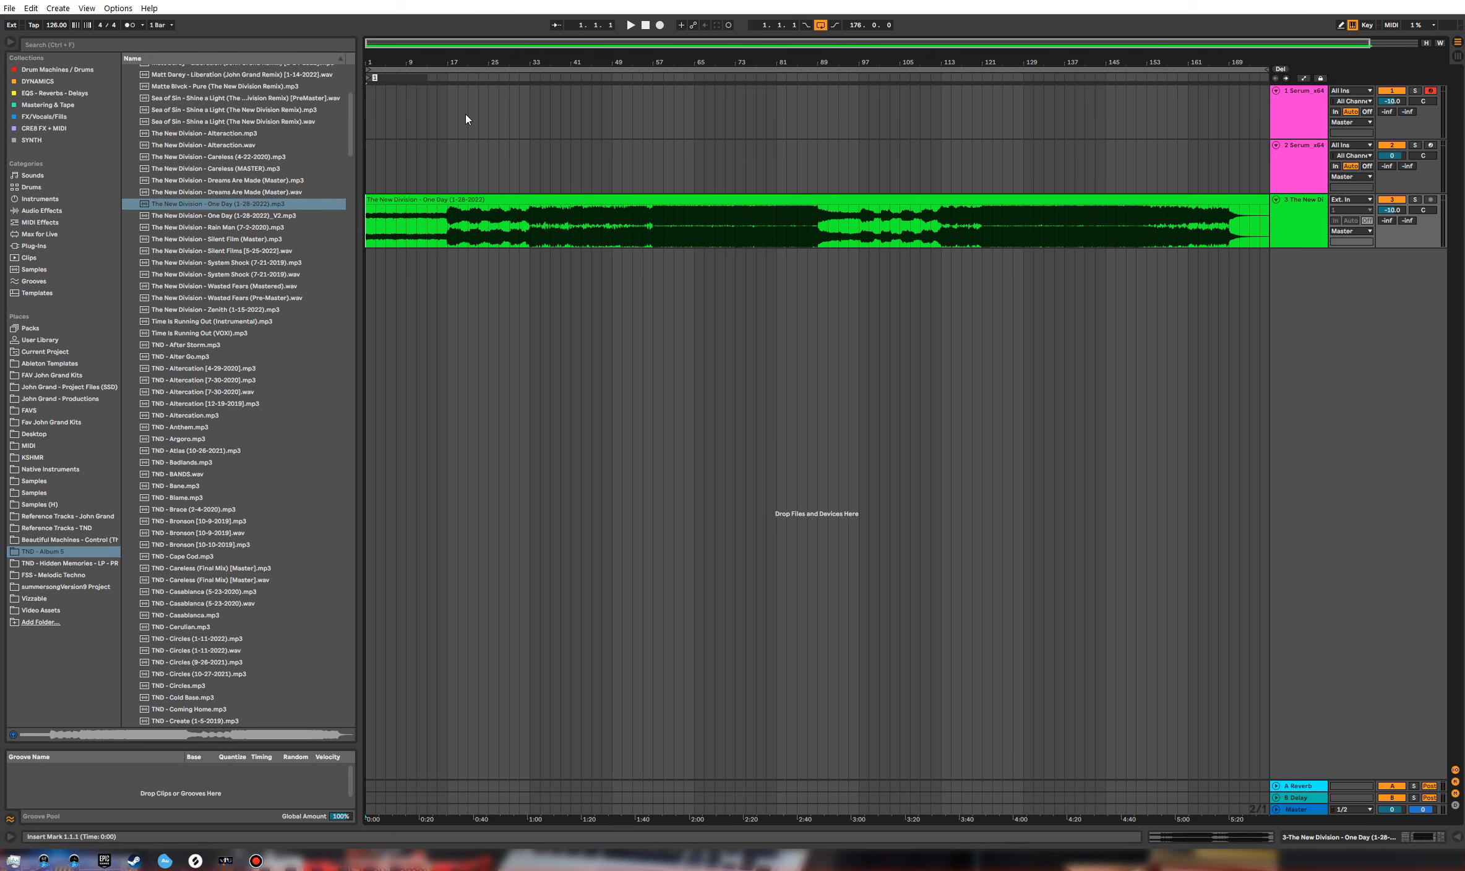
text(INTRO)
key(Return)
Step: Add a locator named VERSE at bar 17, where the intro ends
right_click(448, 76)
click(464, 116)
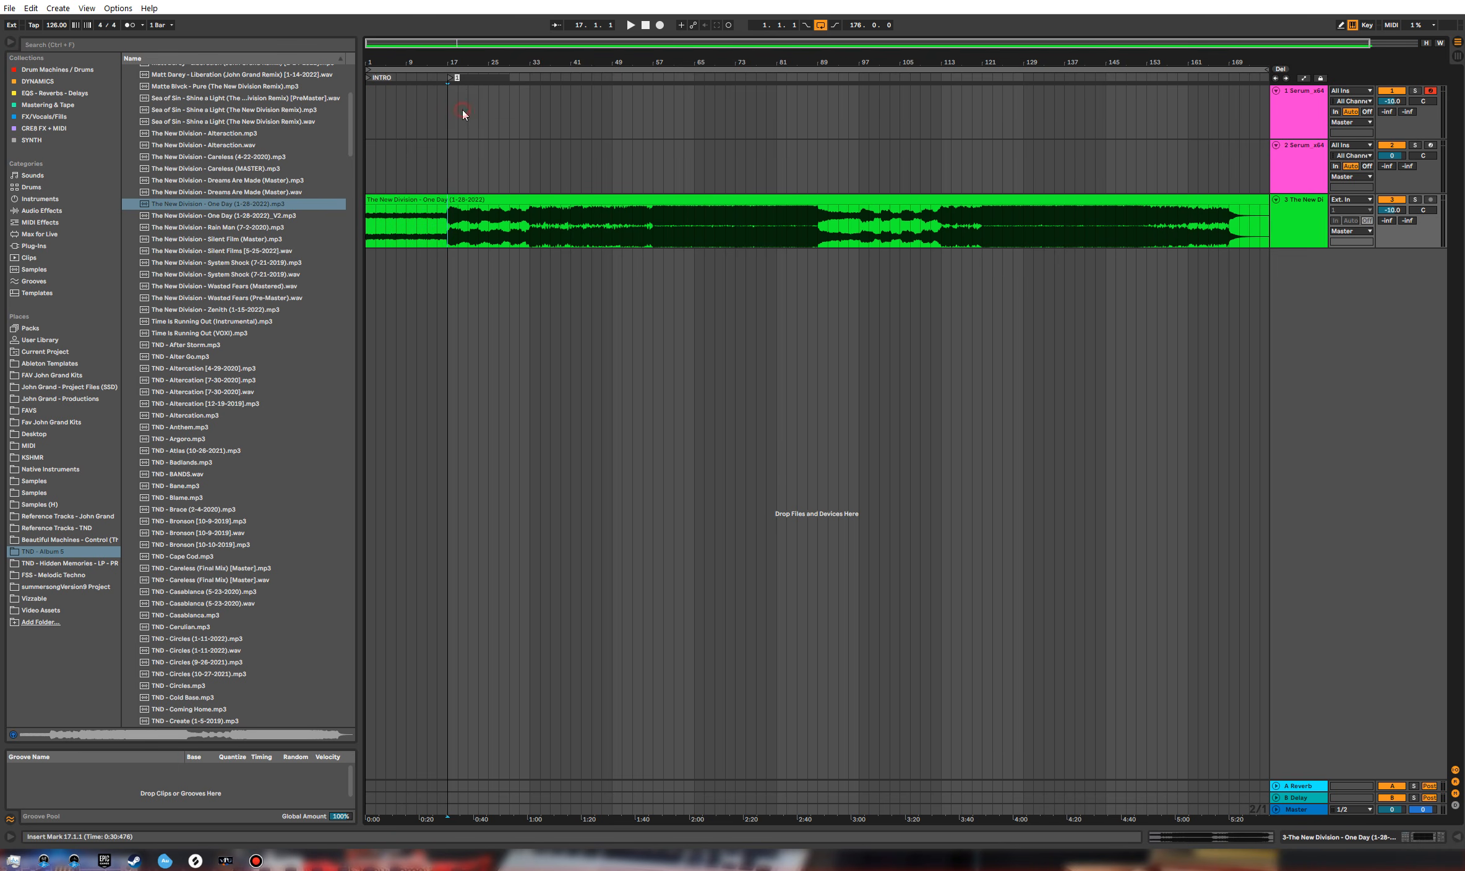
text(VERSE)
key(Return)
Step: Play the intro's last eight bars from bar 9, and the transition into the verse from bar 15
drag(445, 215, 348, 224)
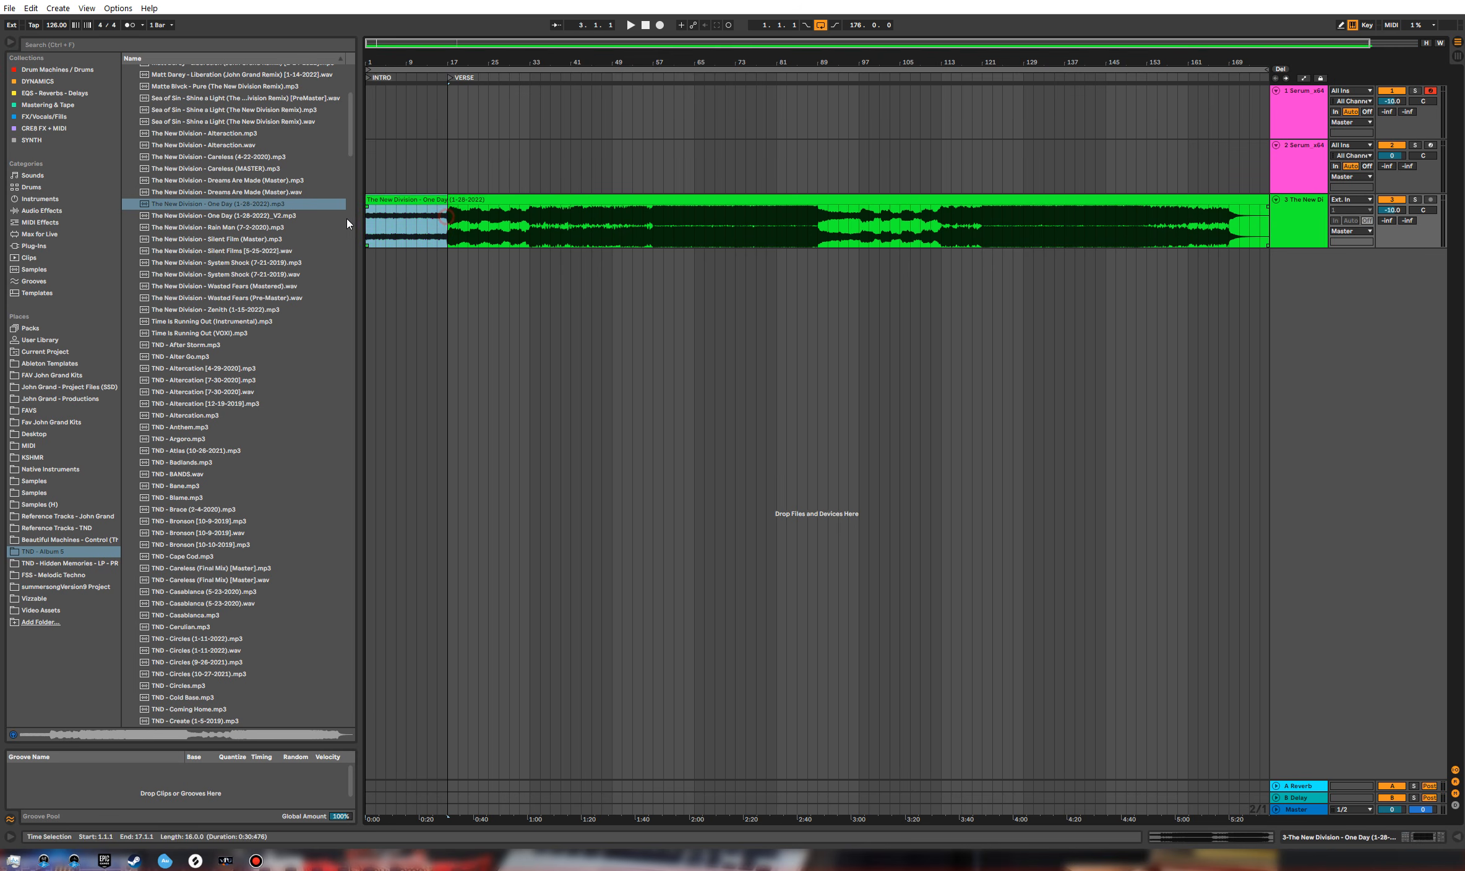
click(410, 217)
shift+click(447, 220)
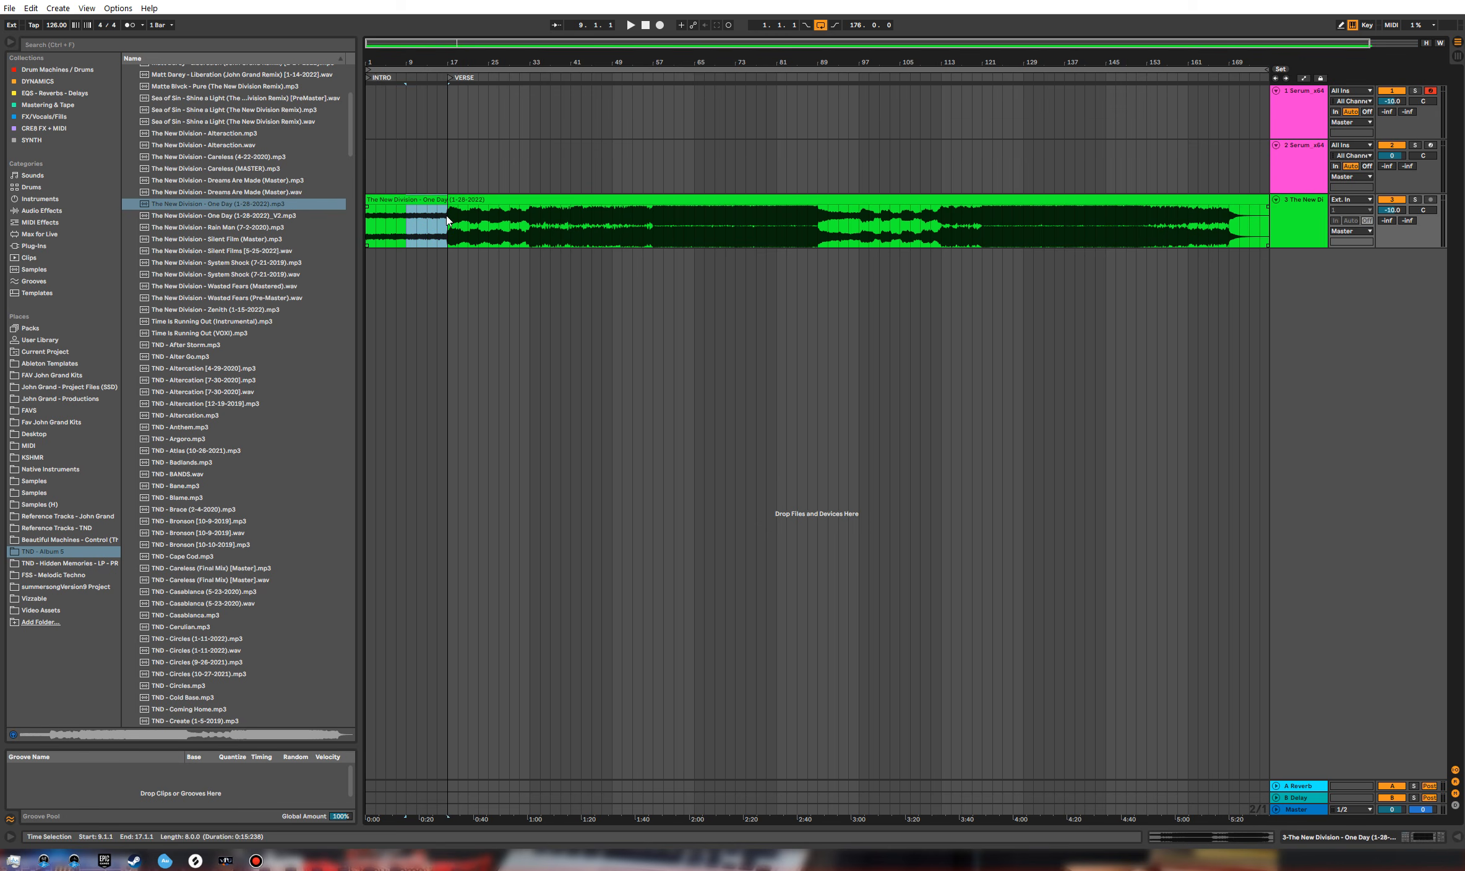
key(space)
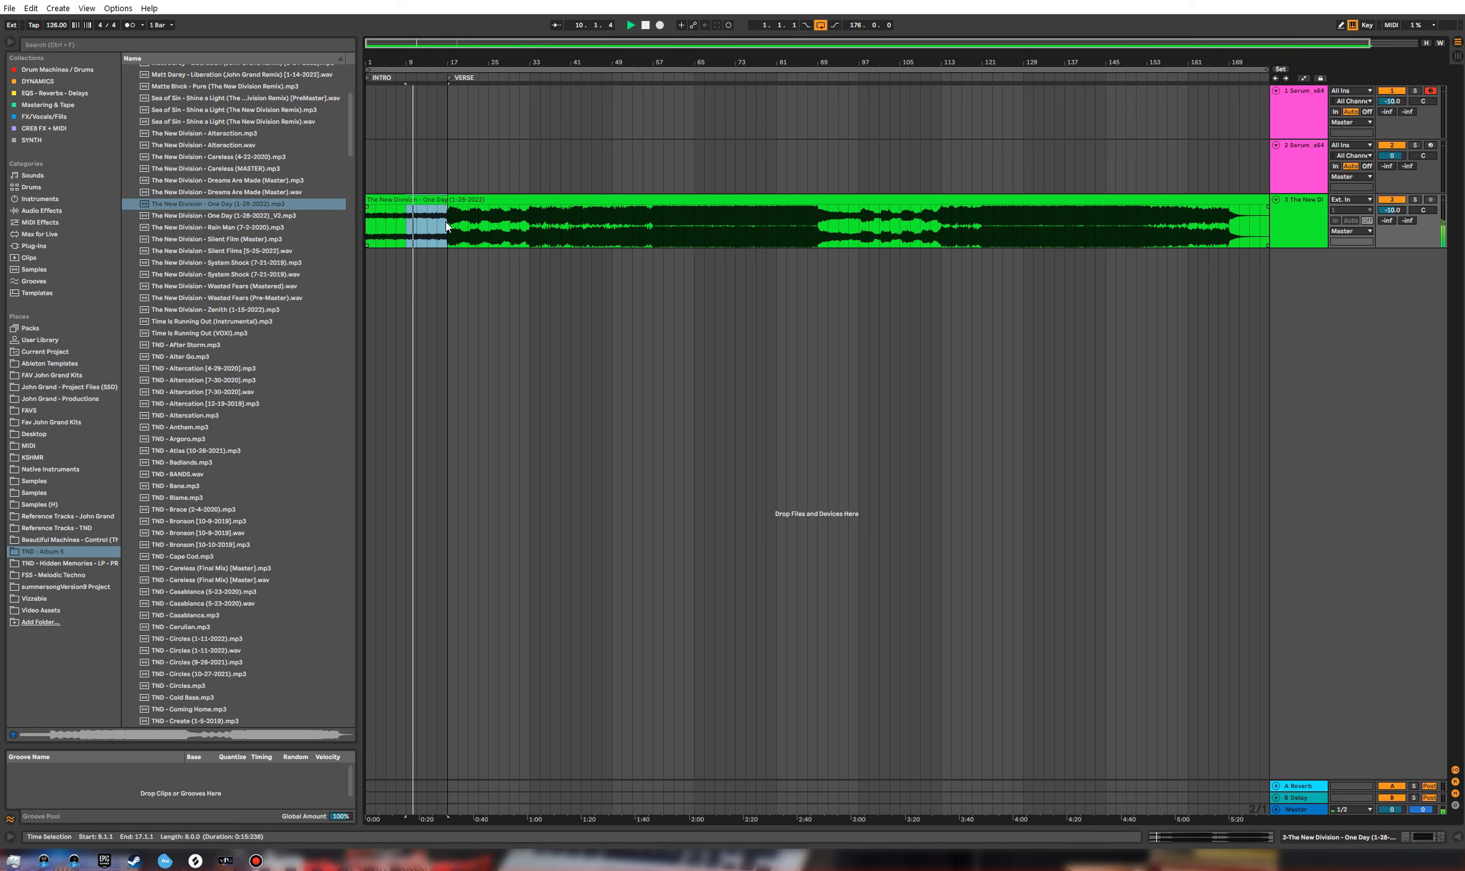
click(438, 230)
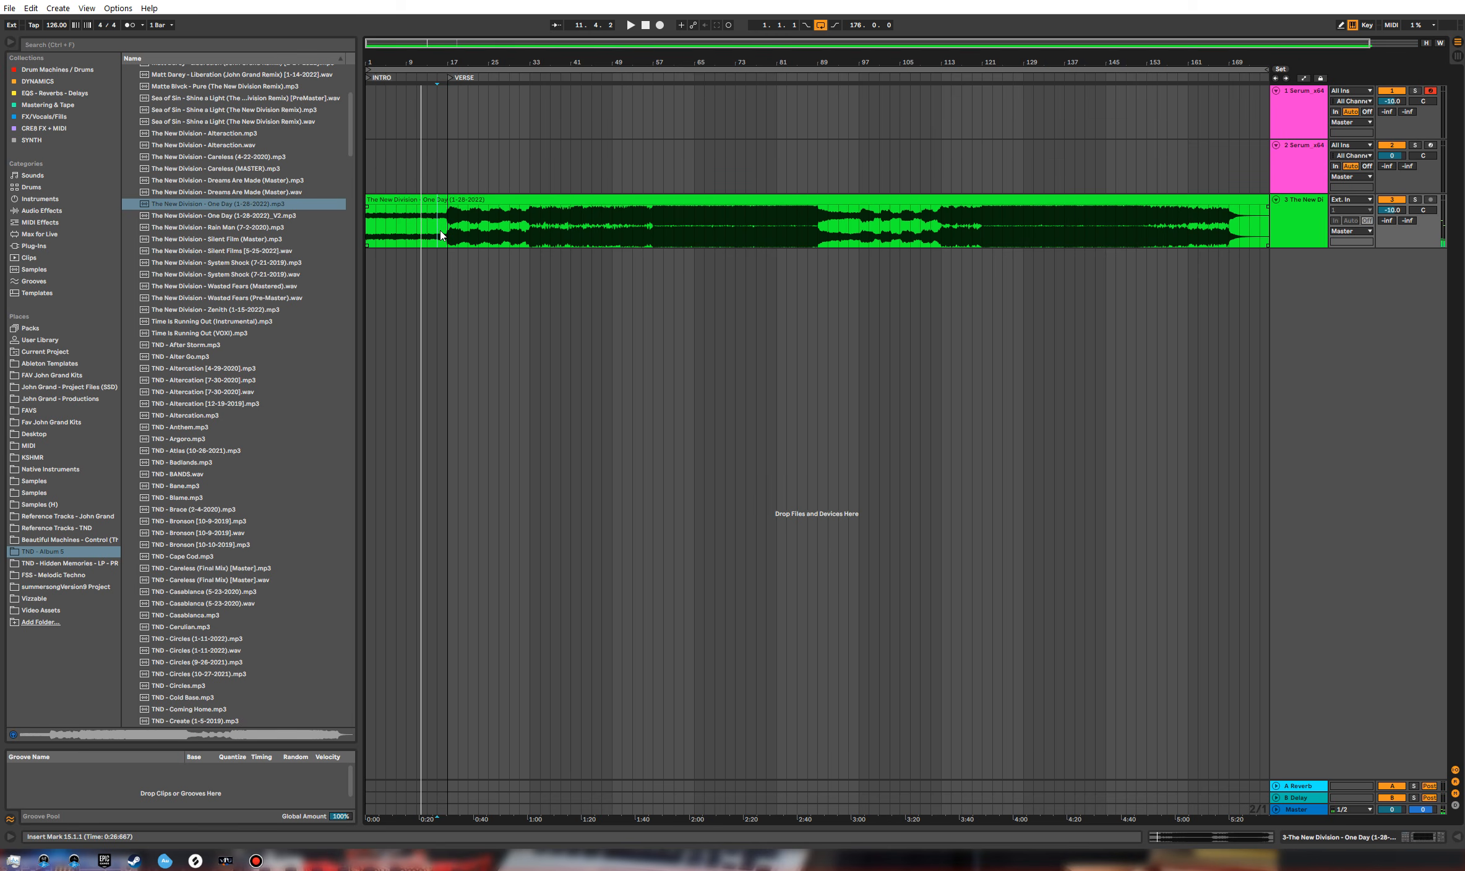
key(space)
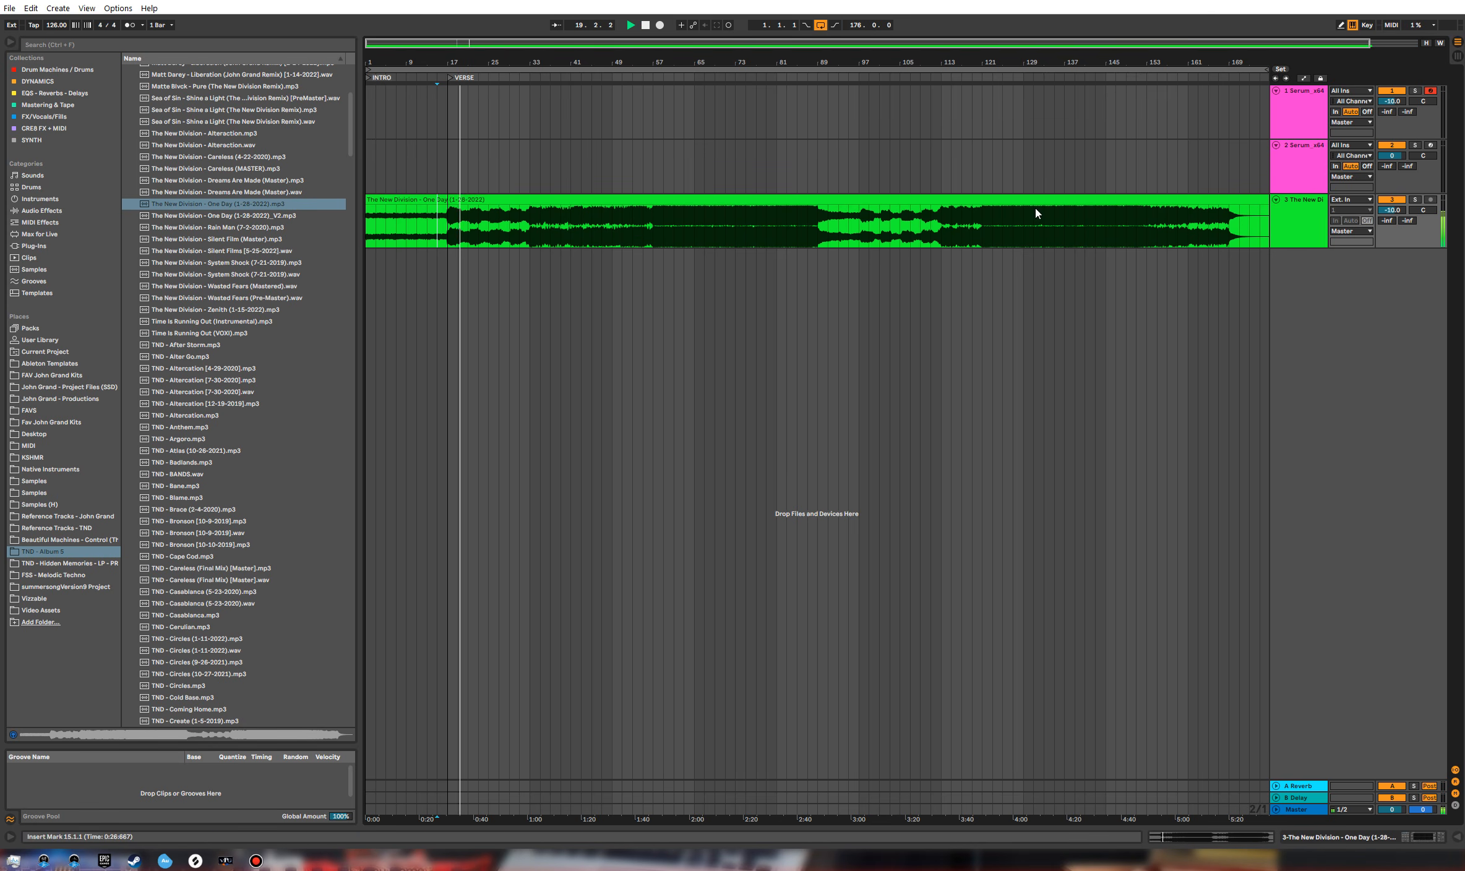
Step: Audition the song from bar 33 and add a locator named PRE-CHORUS there
click(490, 223)
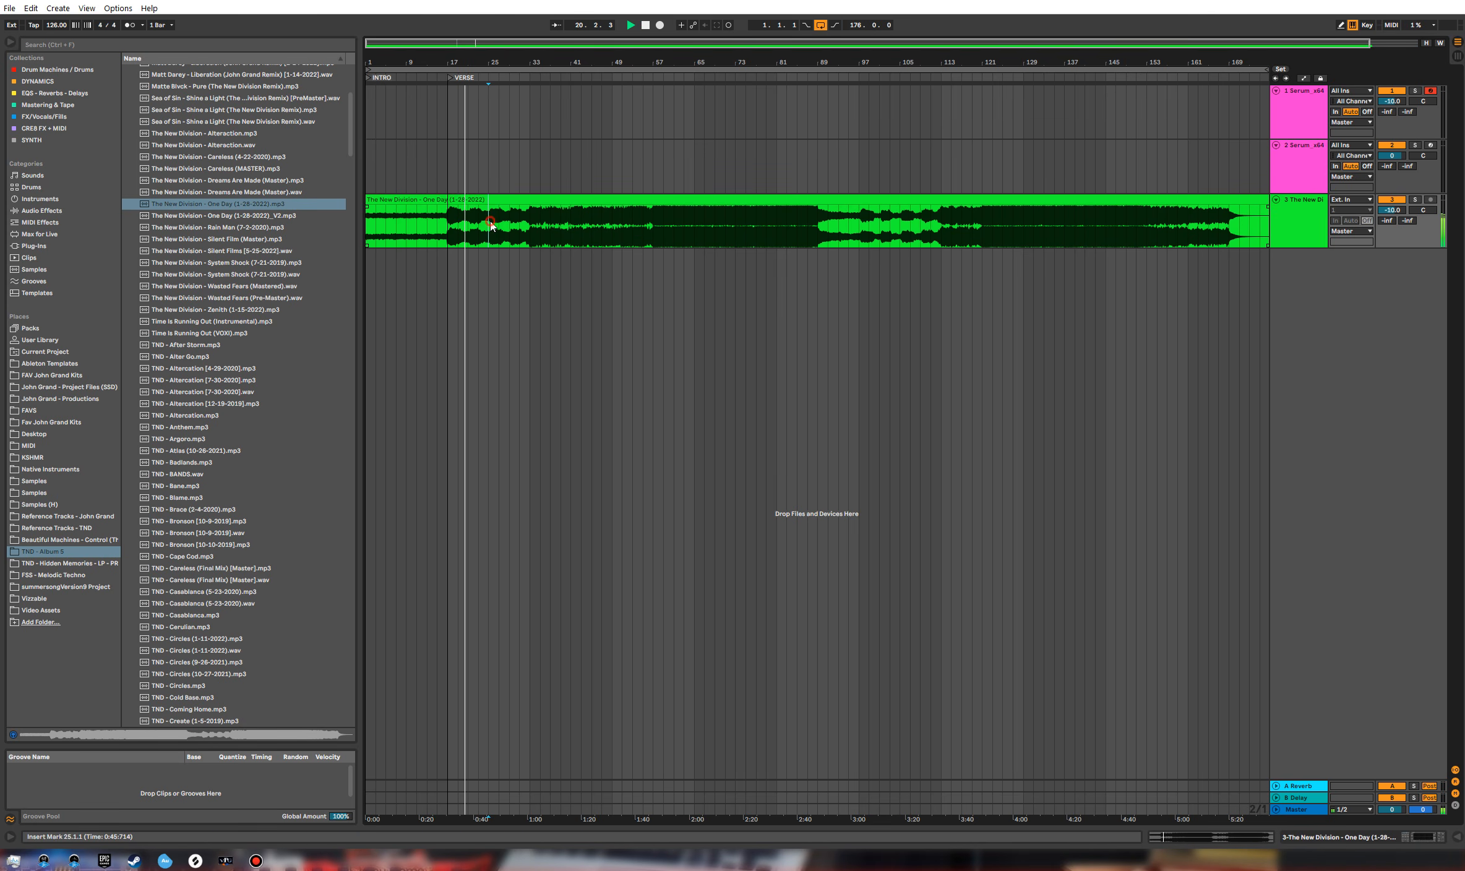
key(space)
click(530, 226)
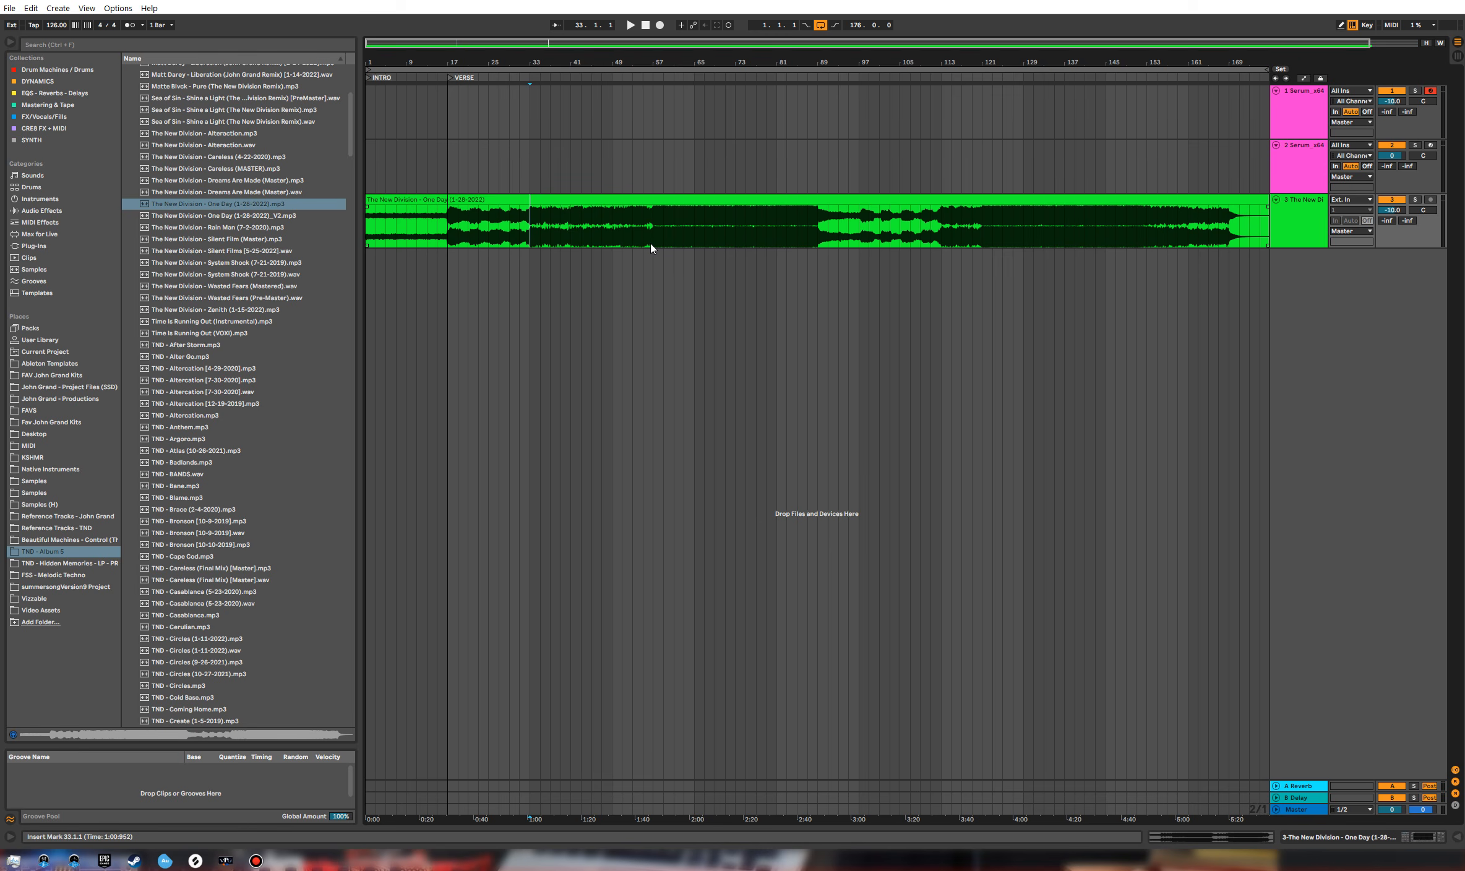
key(space)
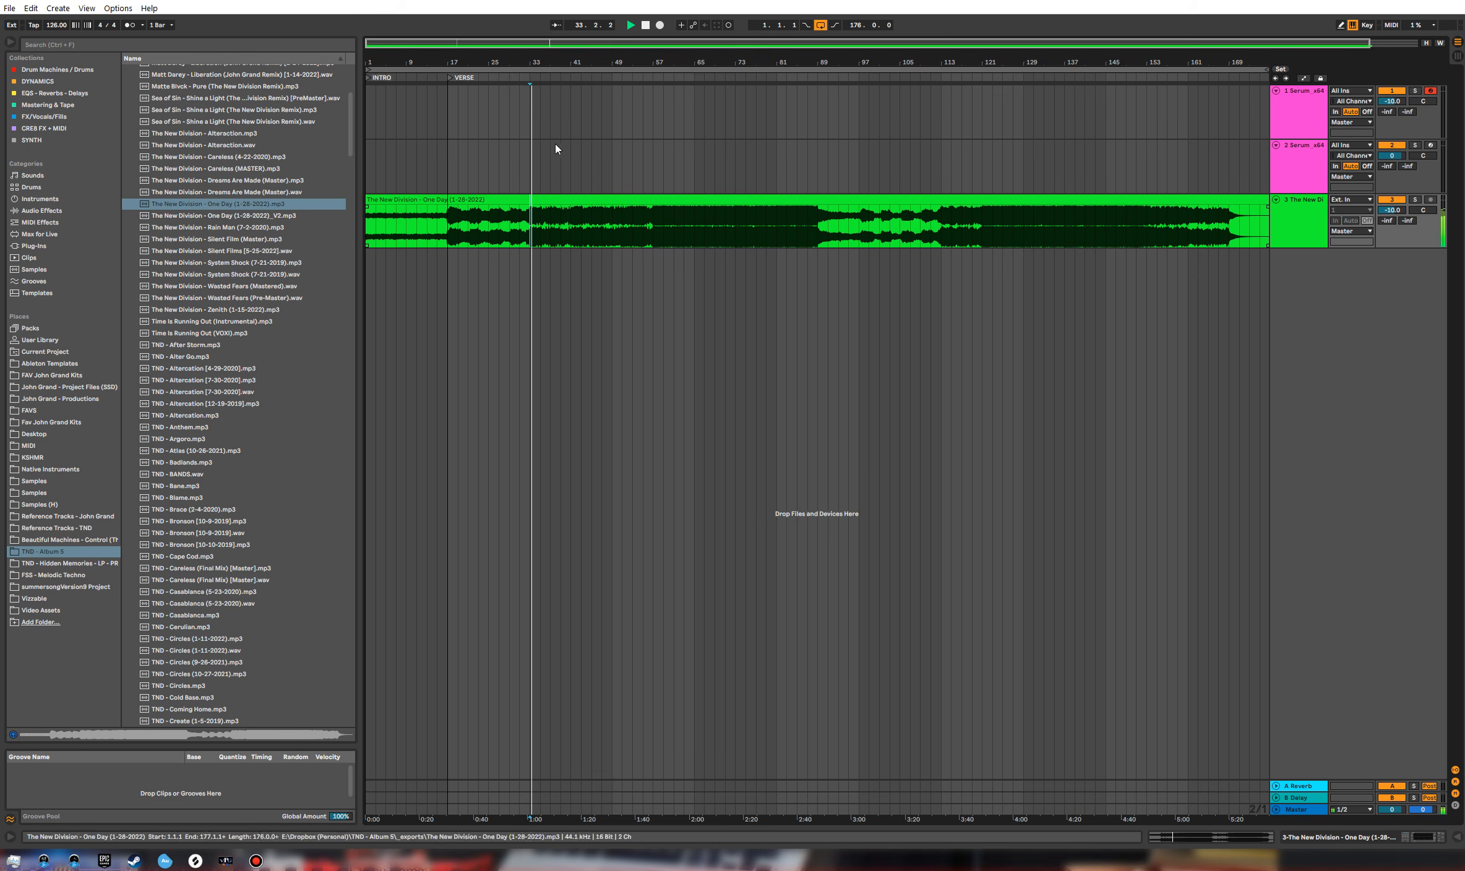
right_click(531, 81)
click(539, 109)
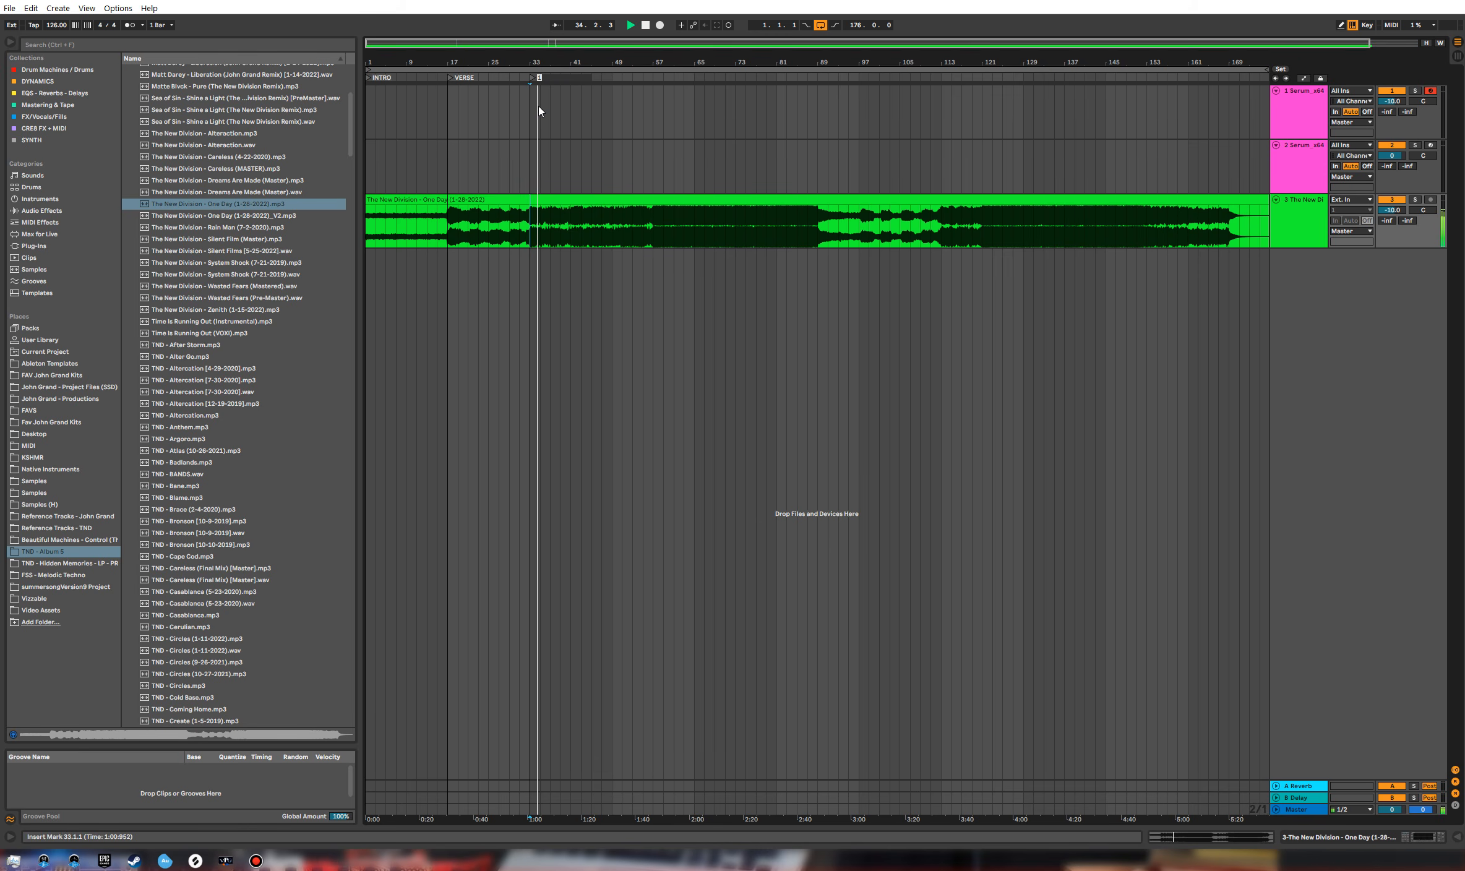
text(PRE-CHORUS)
key(Return)
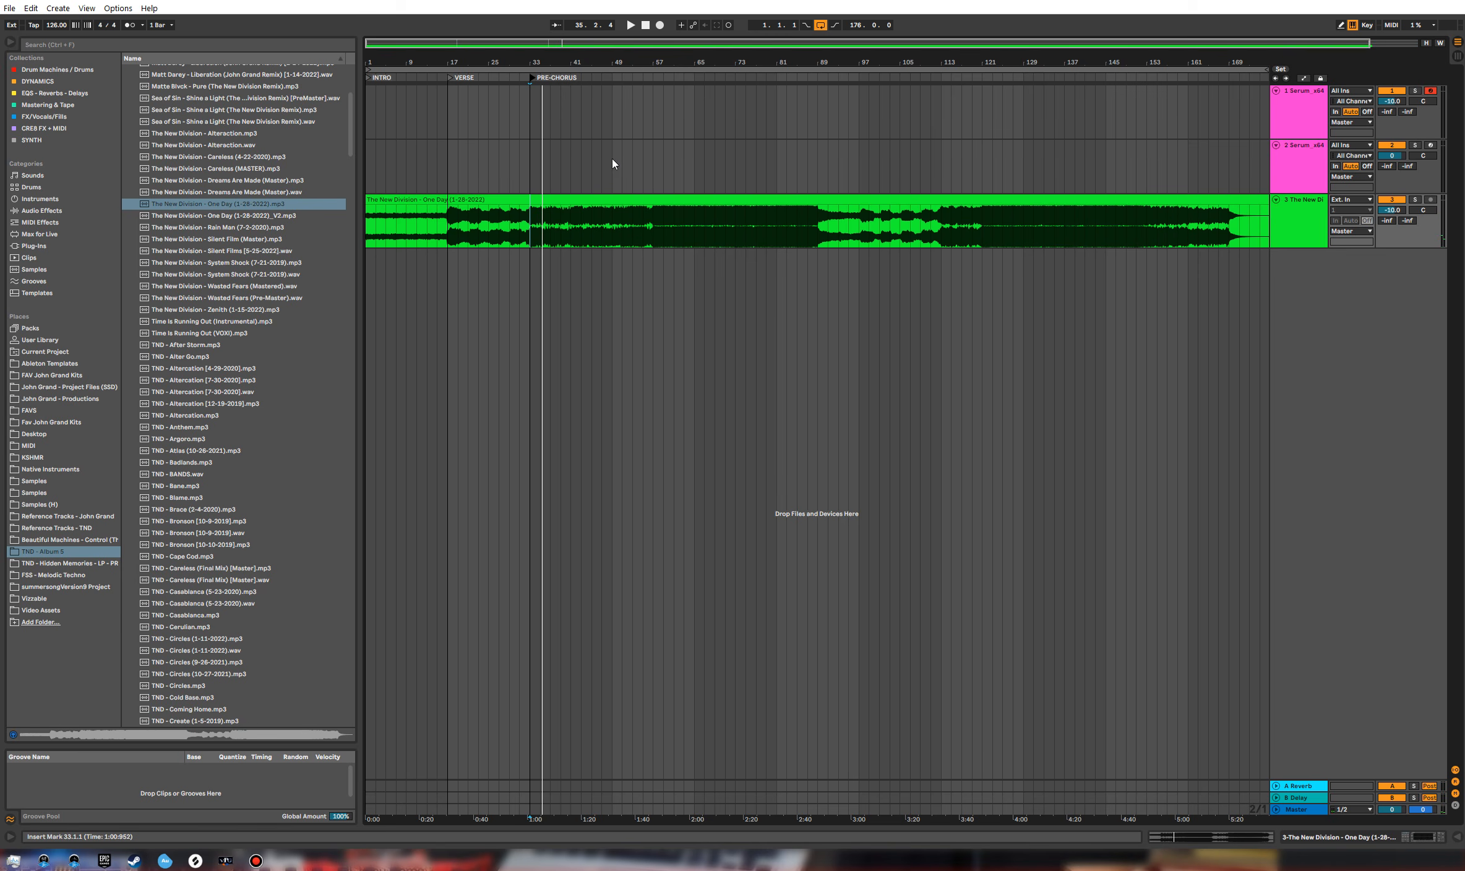
Step: Listen to the song at bars 41 and 49, and add a locator named BUILD at bar 49
click(612, 121)
click(571, 108)
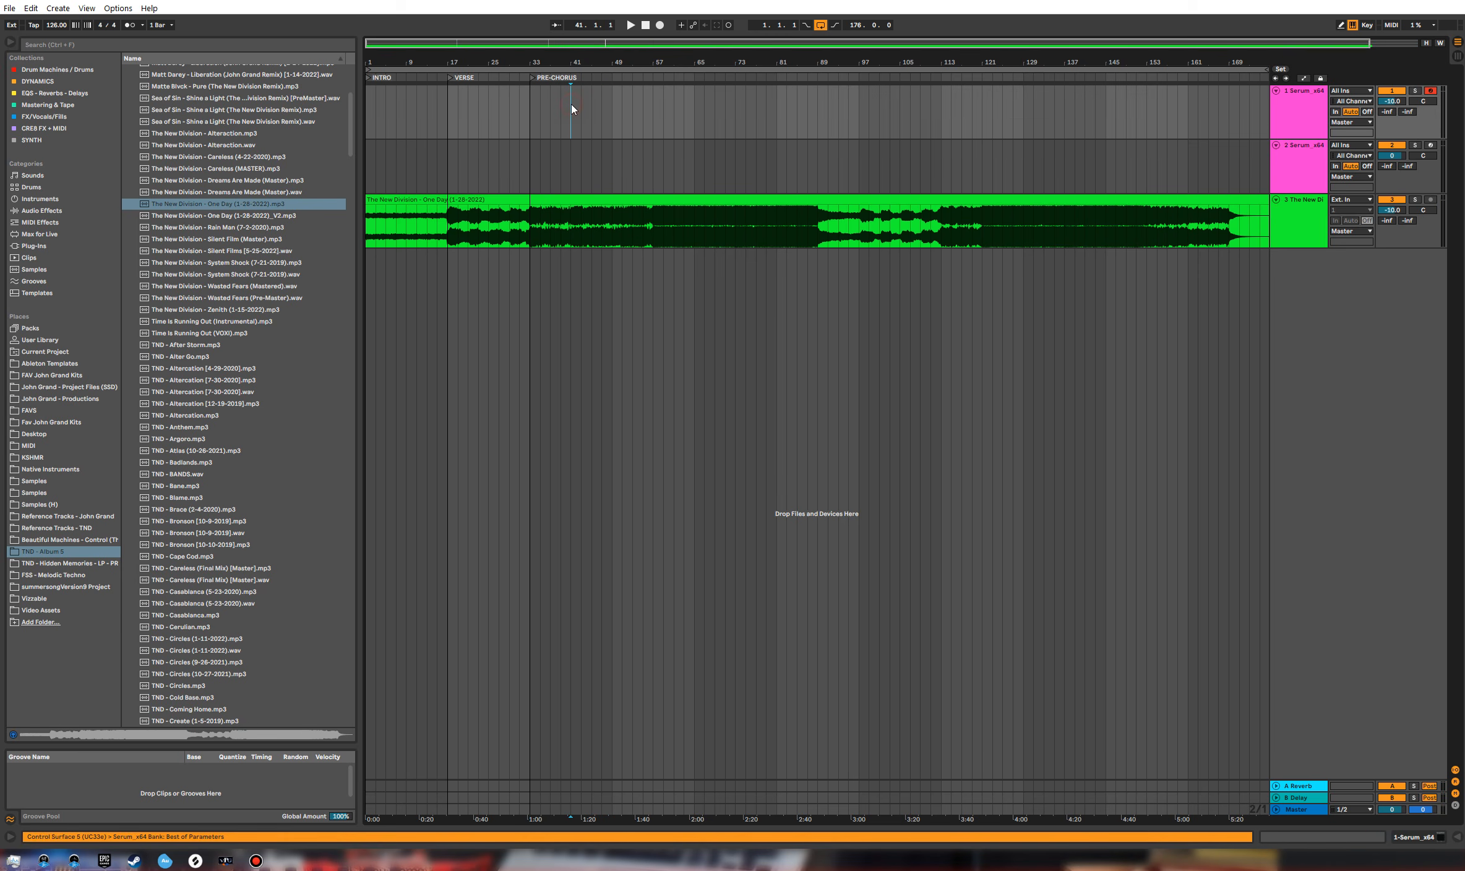
key(space)
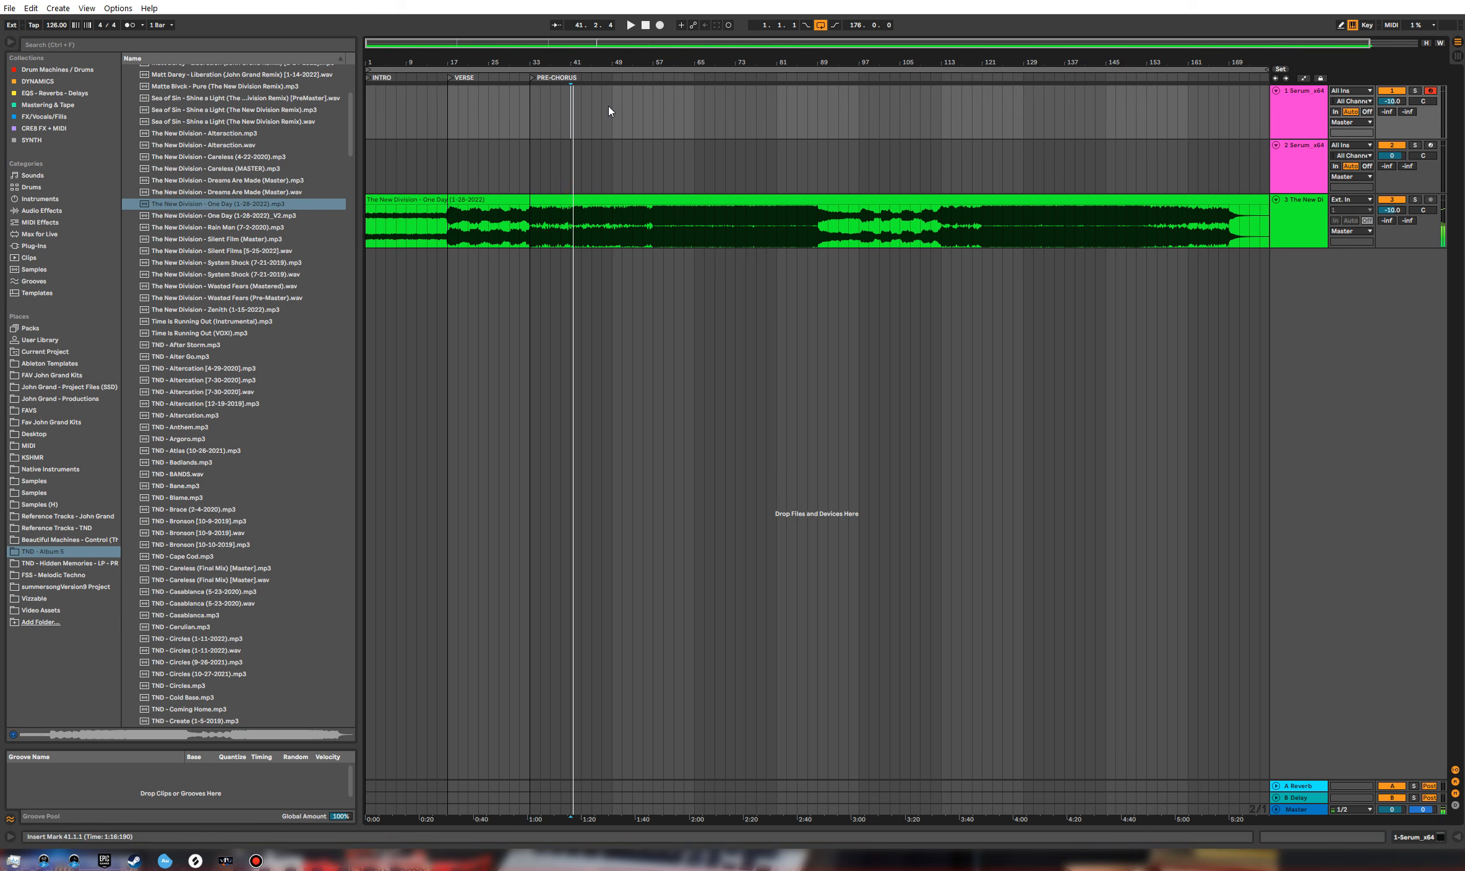
click(611, 111)
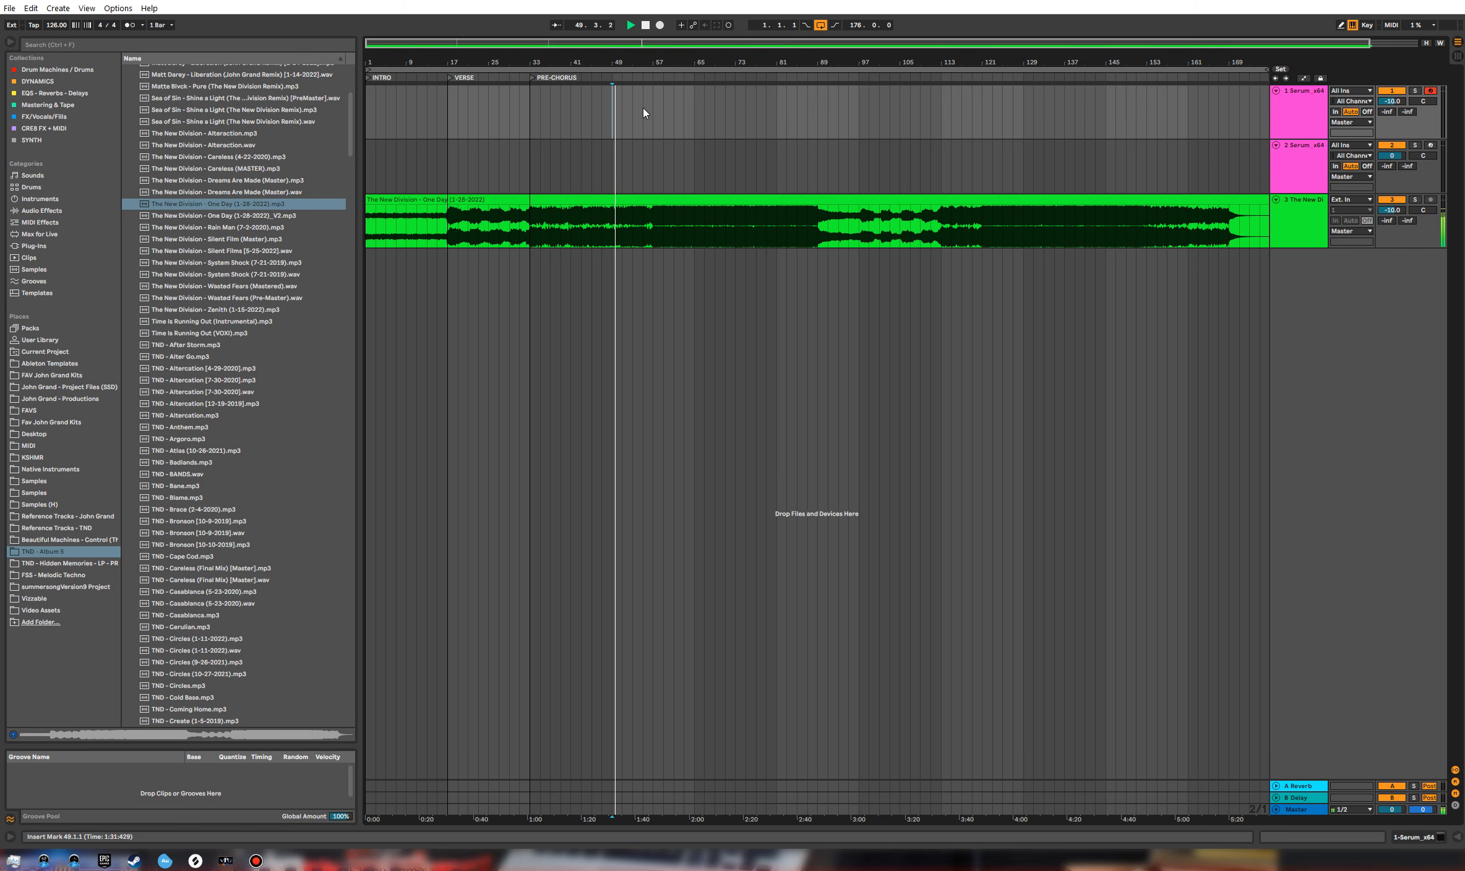
key(space)
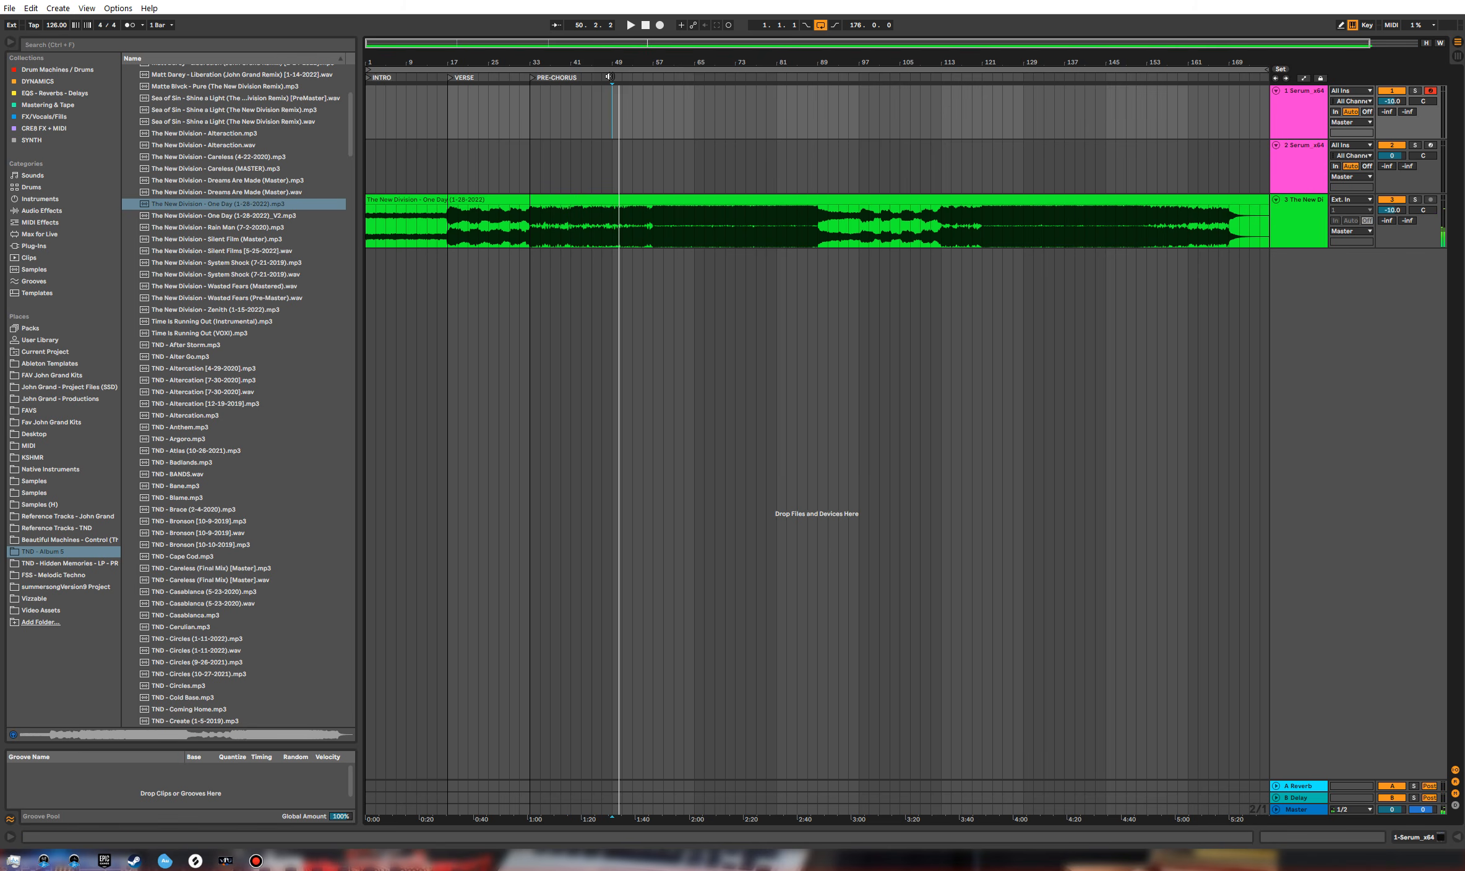
right_click(610, 80)
click(622, 107)
text(BUILD)
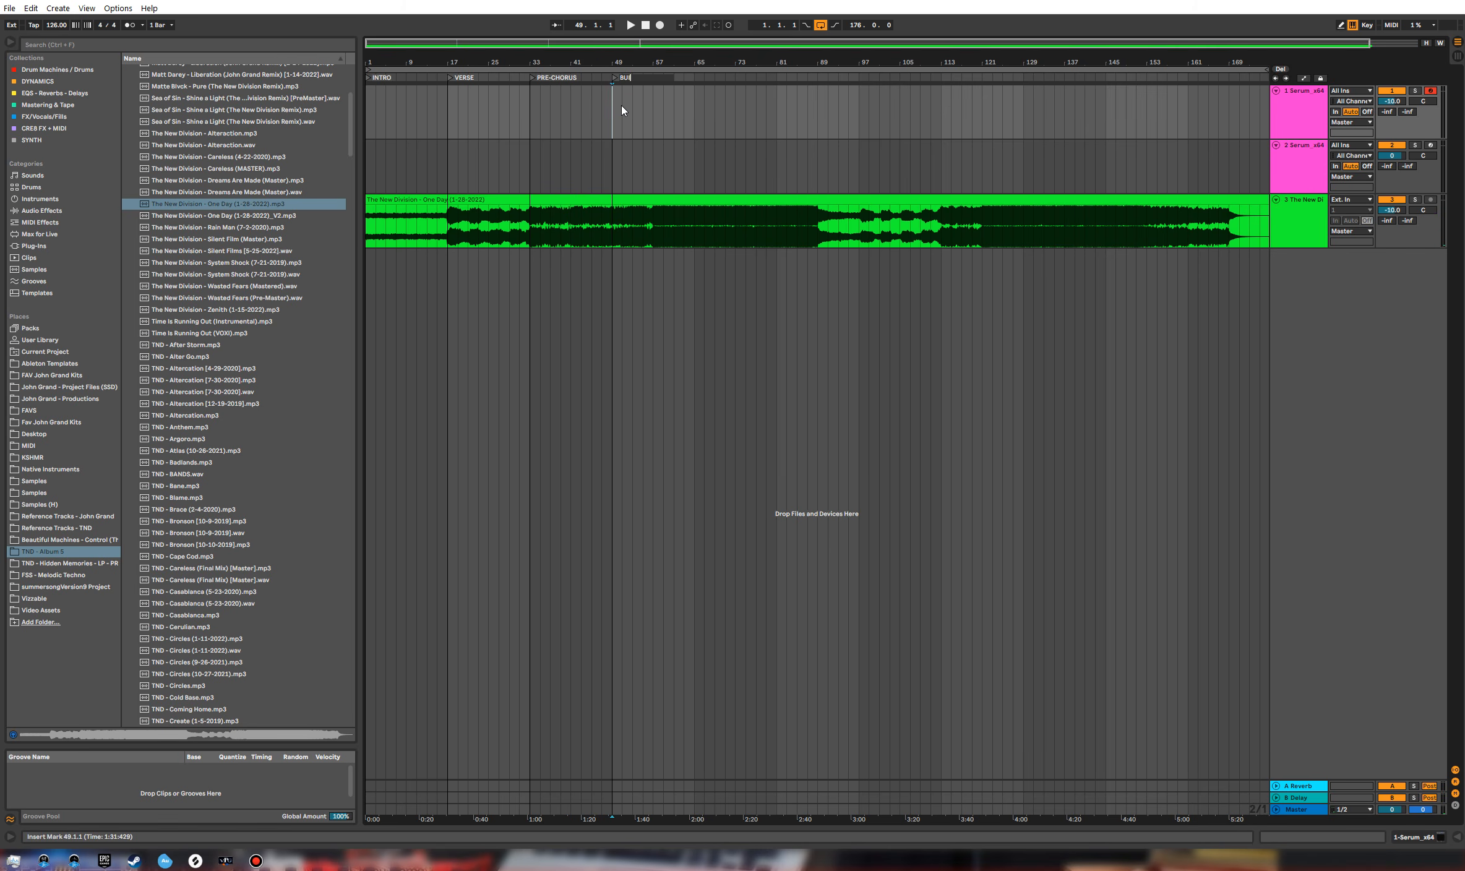
key(Return)
Step: Play the build from bar 53 and add a locator named CHORUS at bar 57
click(633, 115)
key(space)
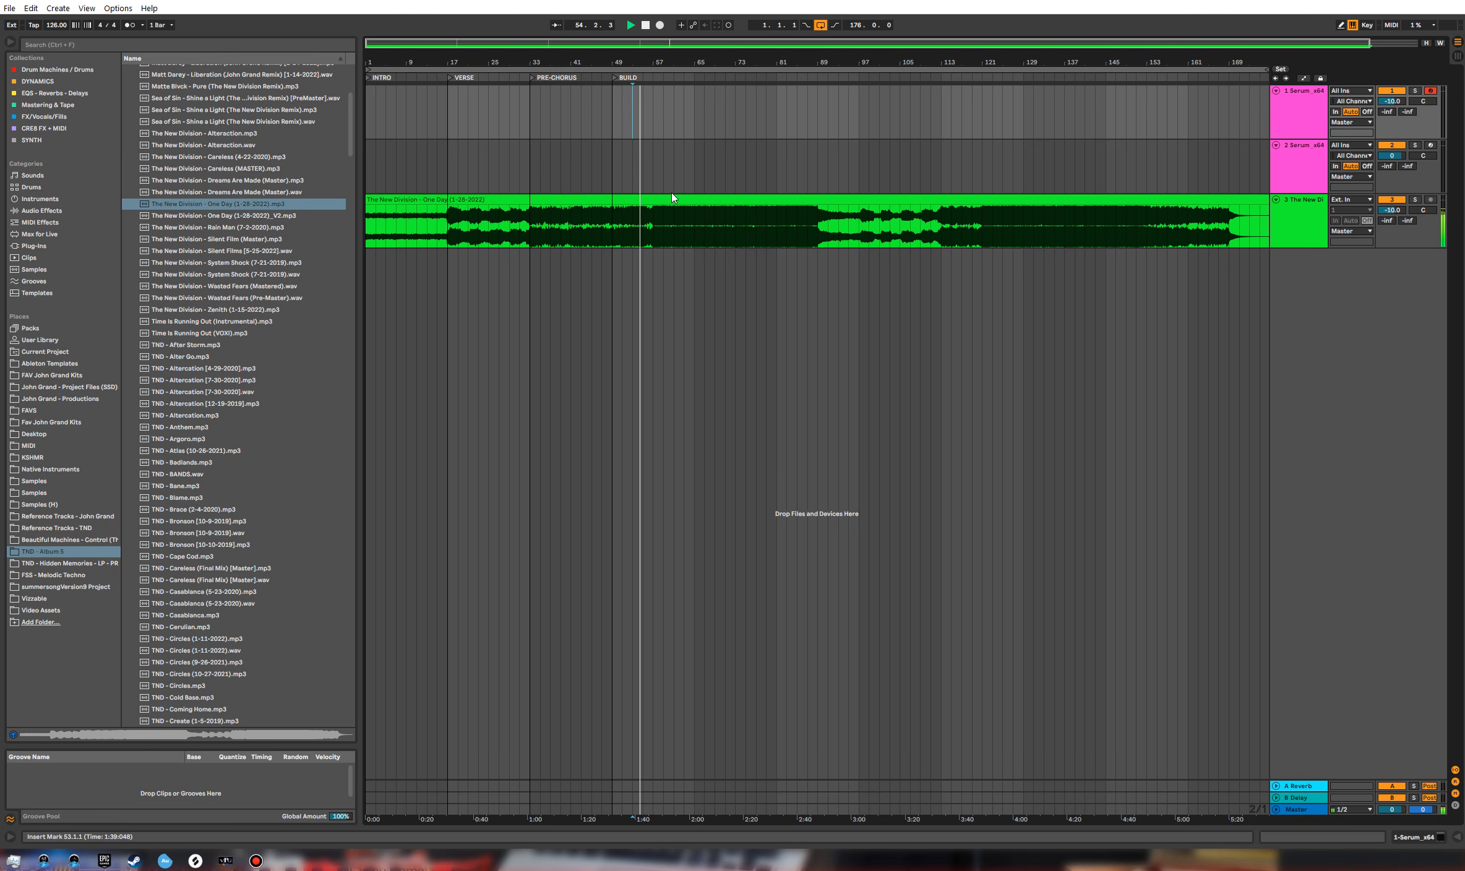
drag(743, 65, 743, 57)
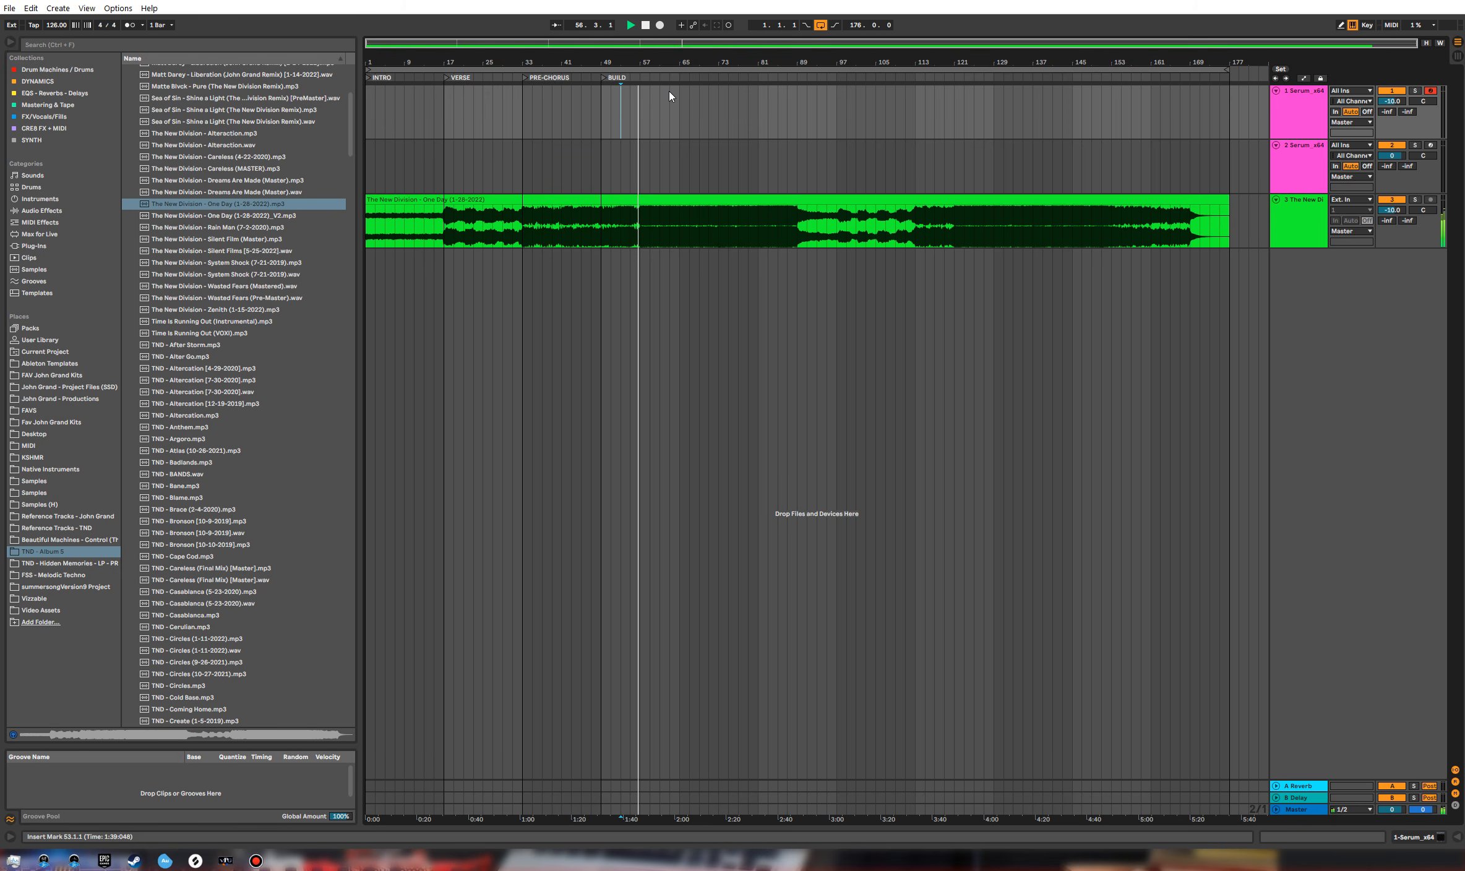
mouse_move(644, 61)
mouse_down()
mouse_move(652, 86)
mouse_move(652, 62)
mouse_up()
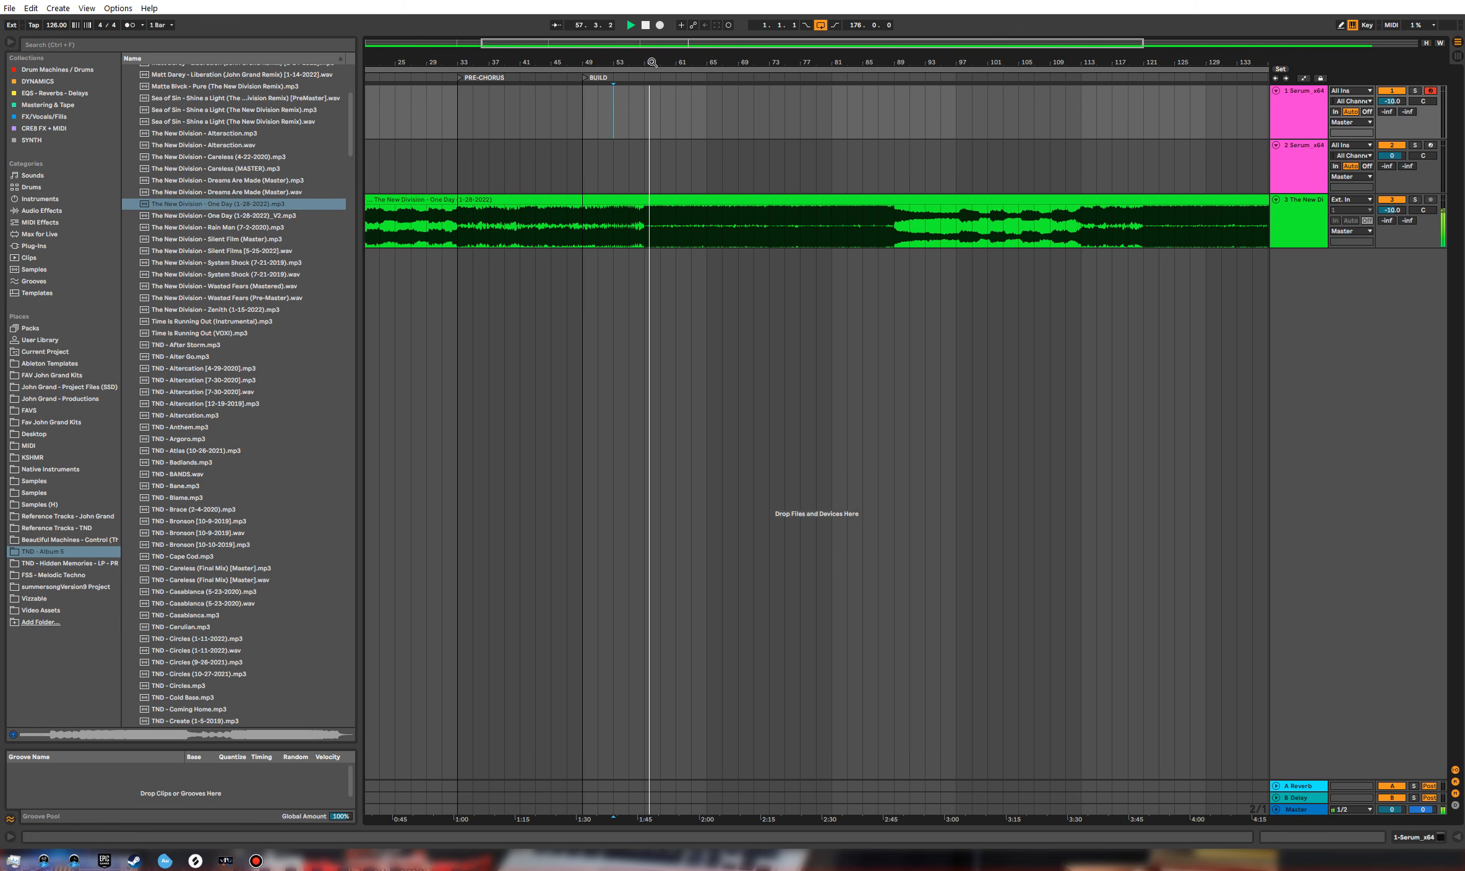
key(space)
click(645, 100)
right_click(644, 79)
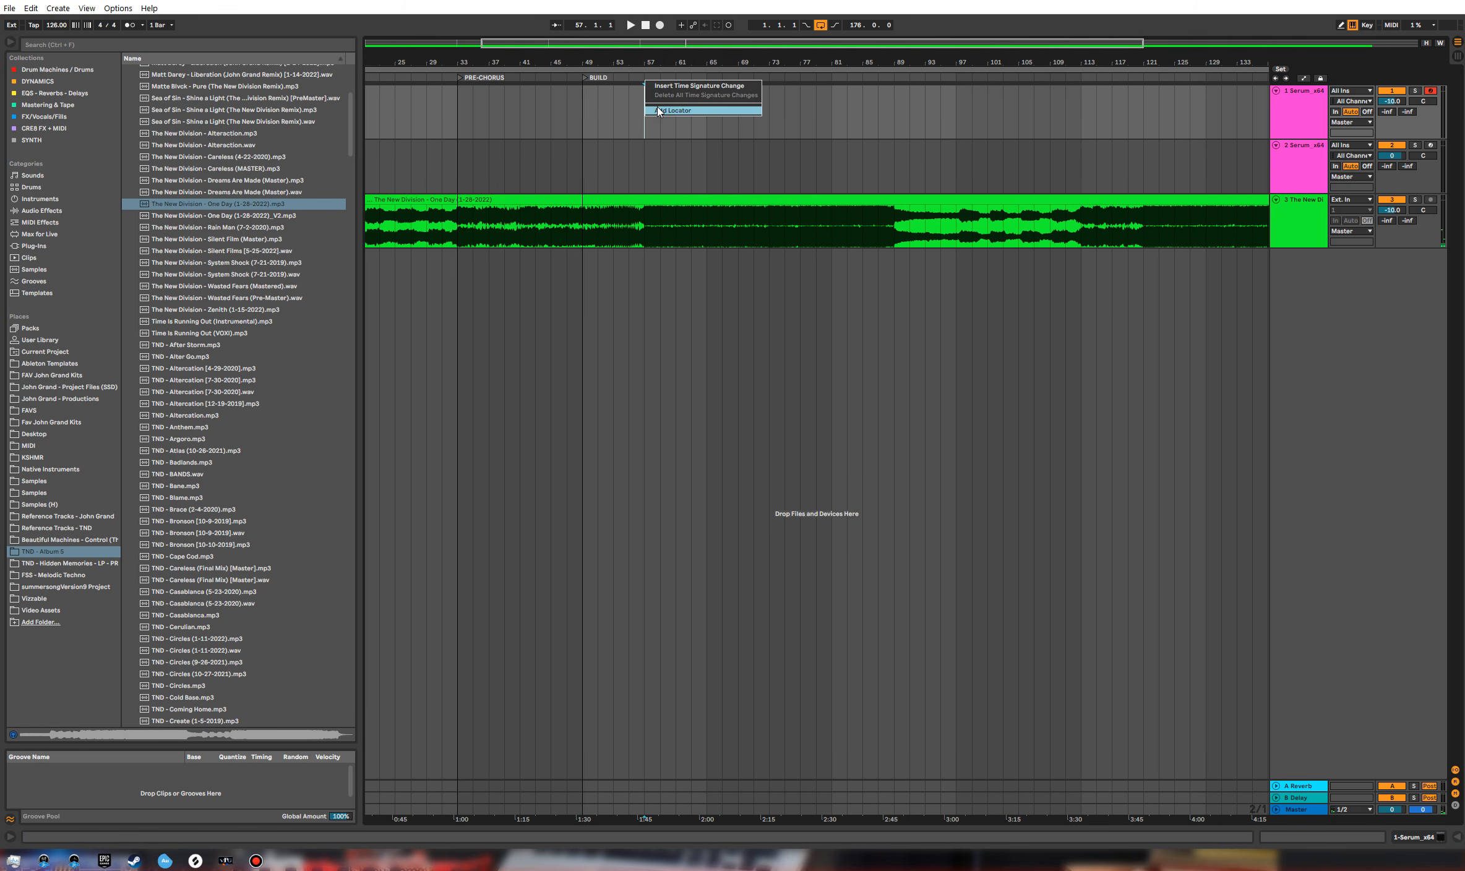
click(658, 110)
text(CHORUS)
key(Return)
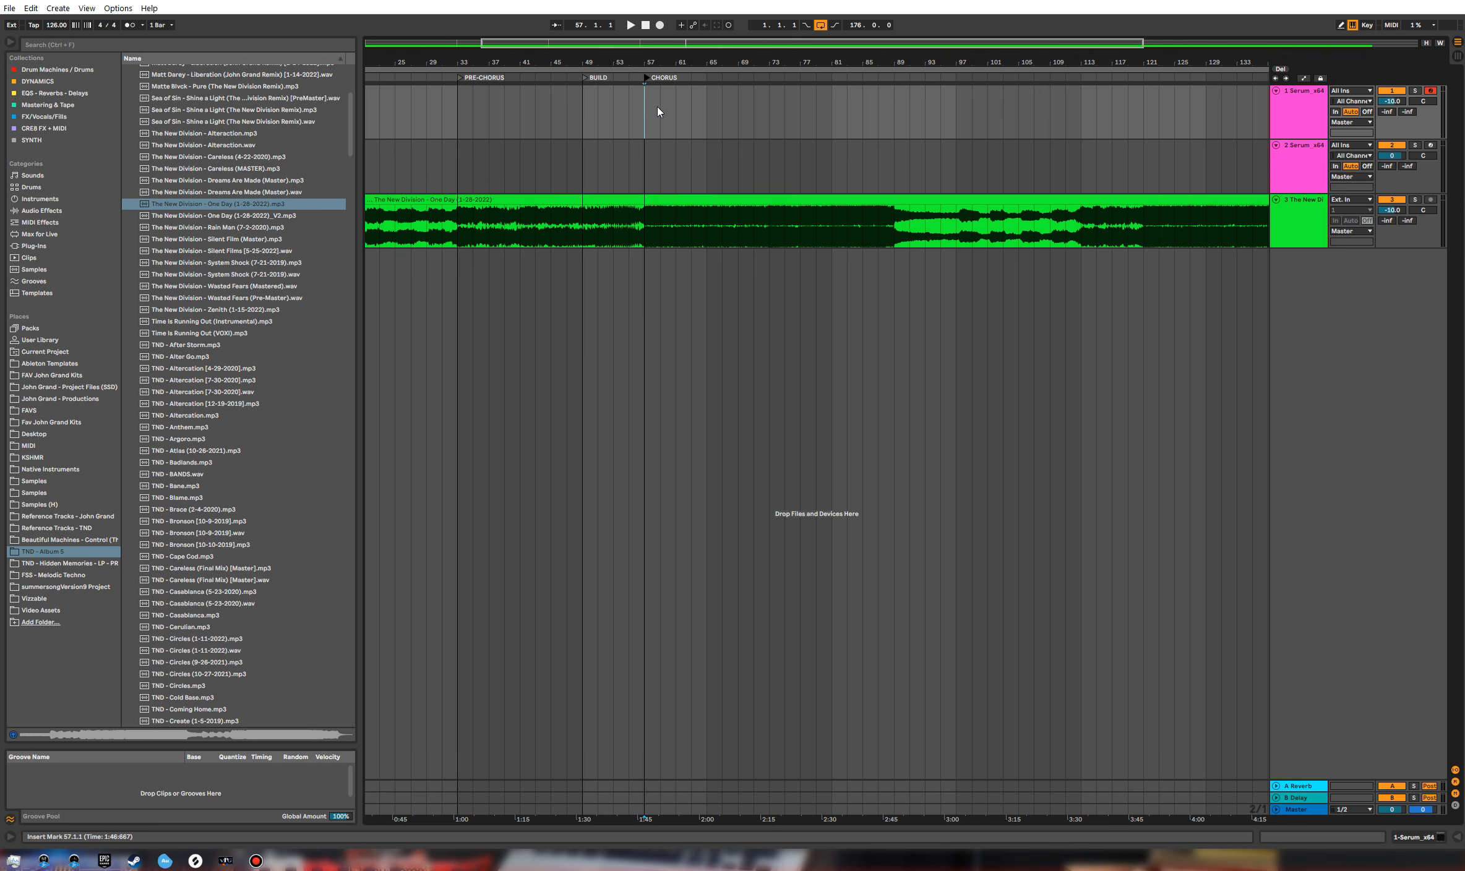
Step: Loop the first 16 bars of the chorus, starting at bar 57, and play them
drag(661, 103, 646, 69)
key(ctrl+l)
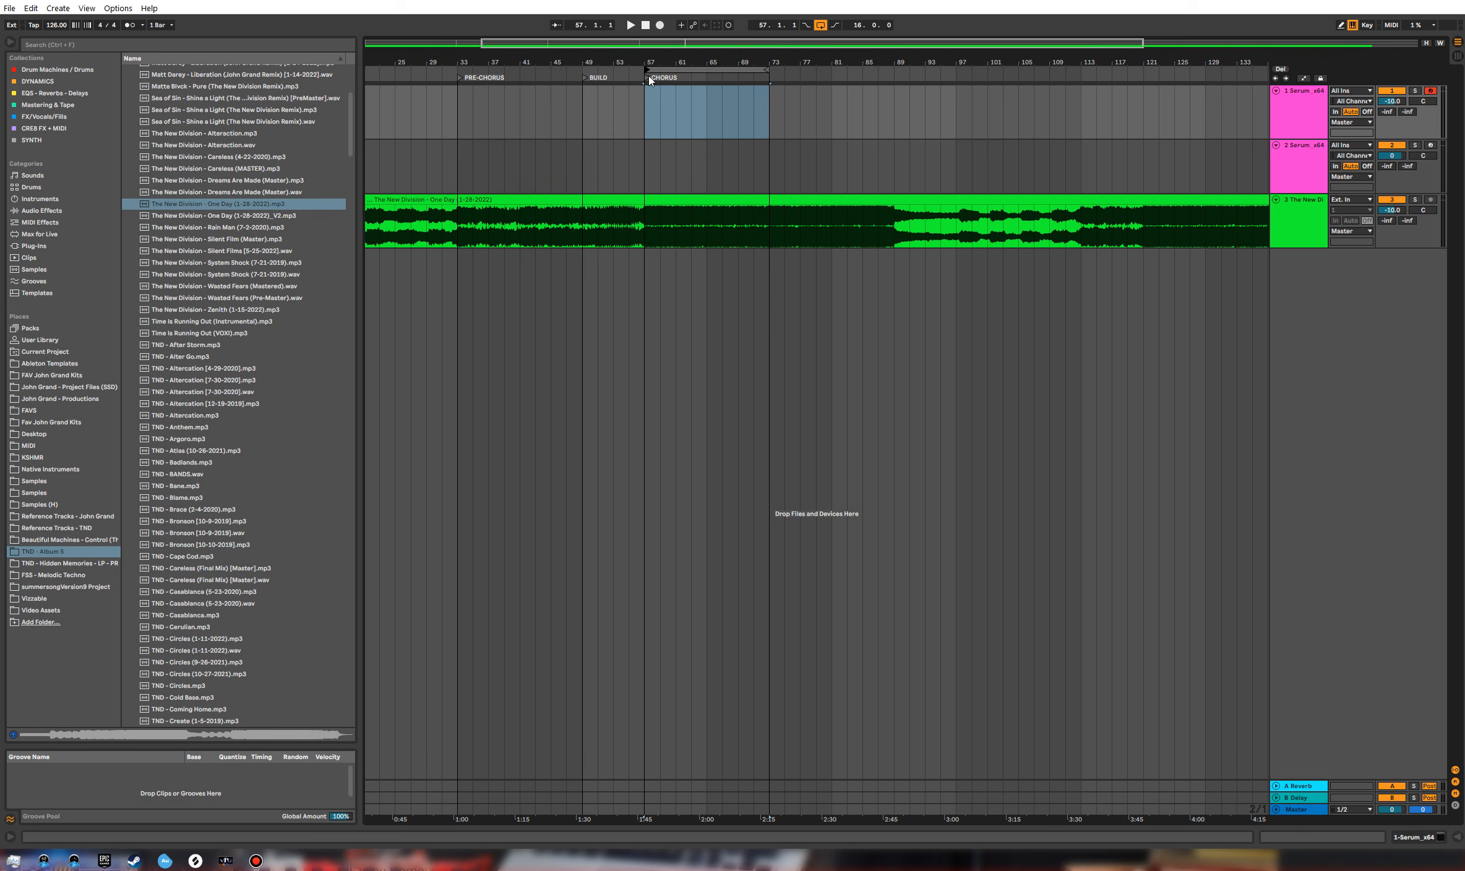
drag(649, 224, 768, 231)
key(ctrl+l)
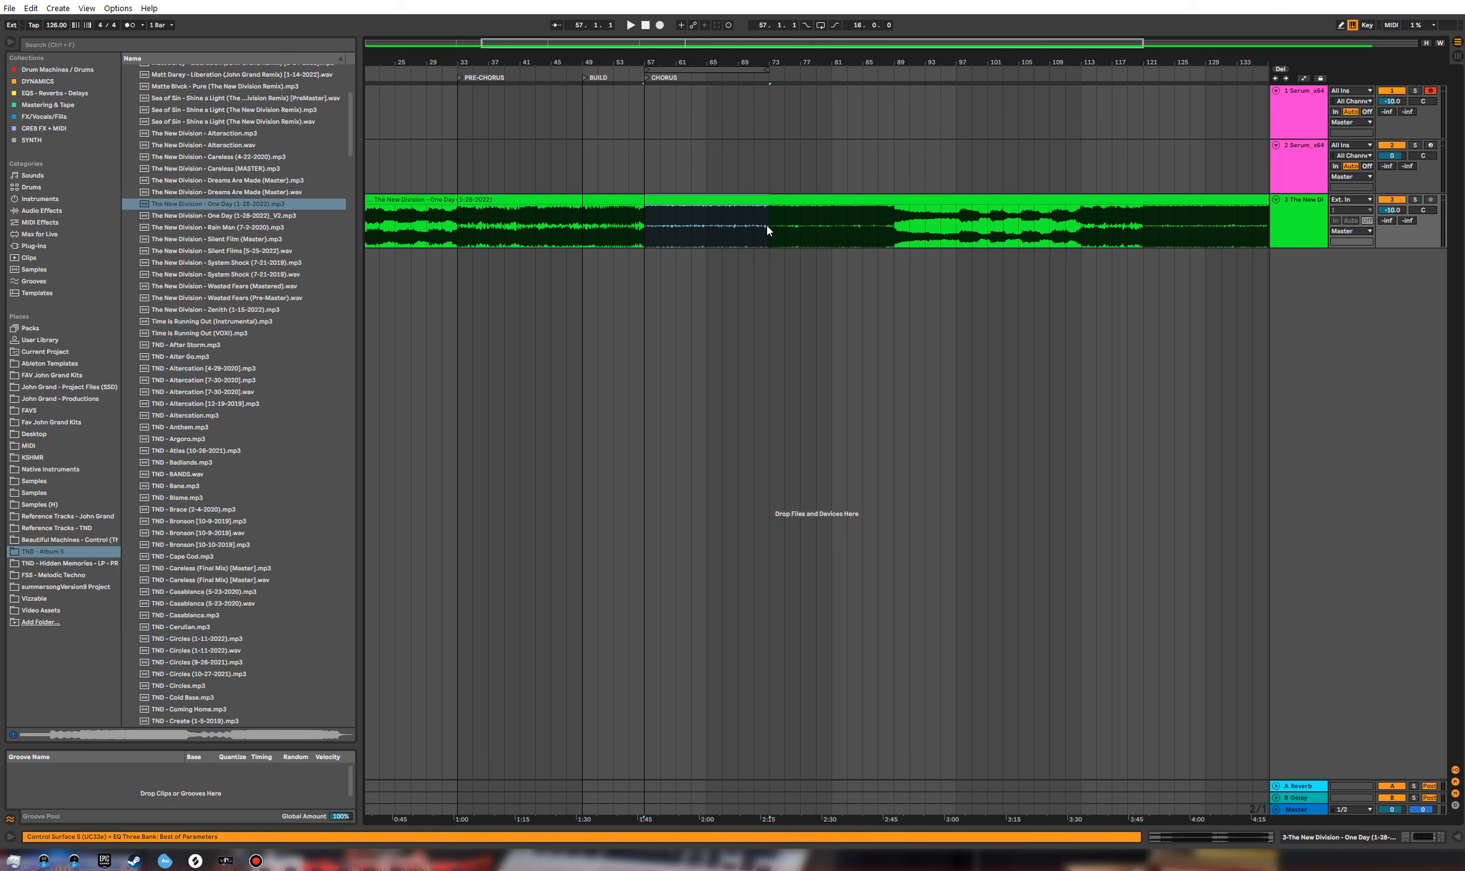
key(ctrl+l)
key(space)
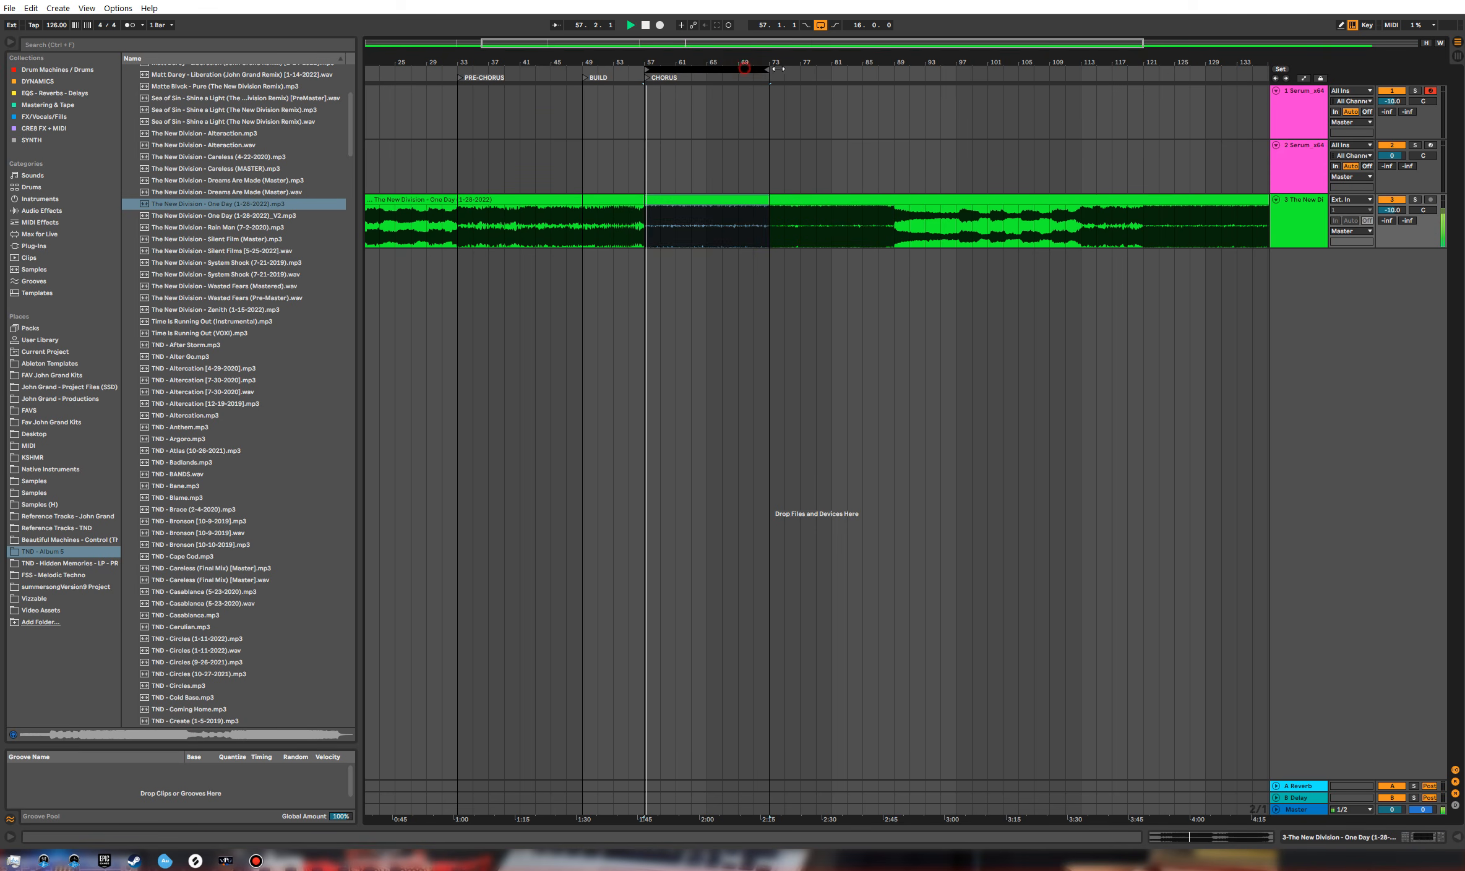
Step: Move the 16-bar loop to bar 73 and add a locator named CHORUS - VOCALS there
drag(745, 68, 870, 69)
right_click(767, 78)
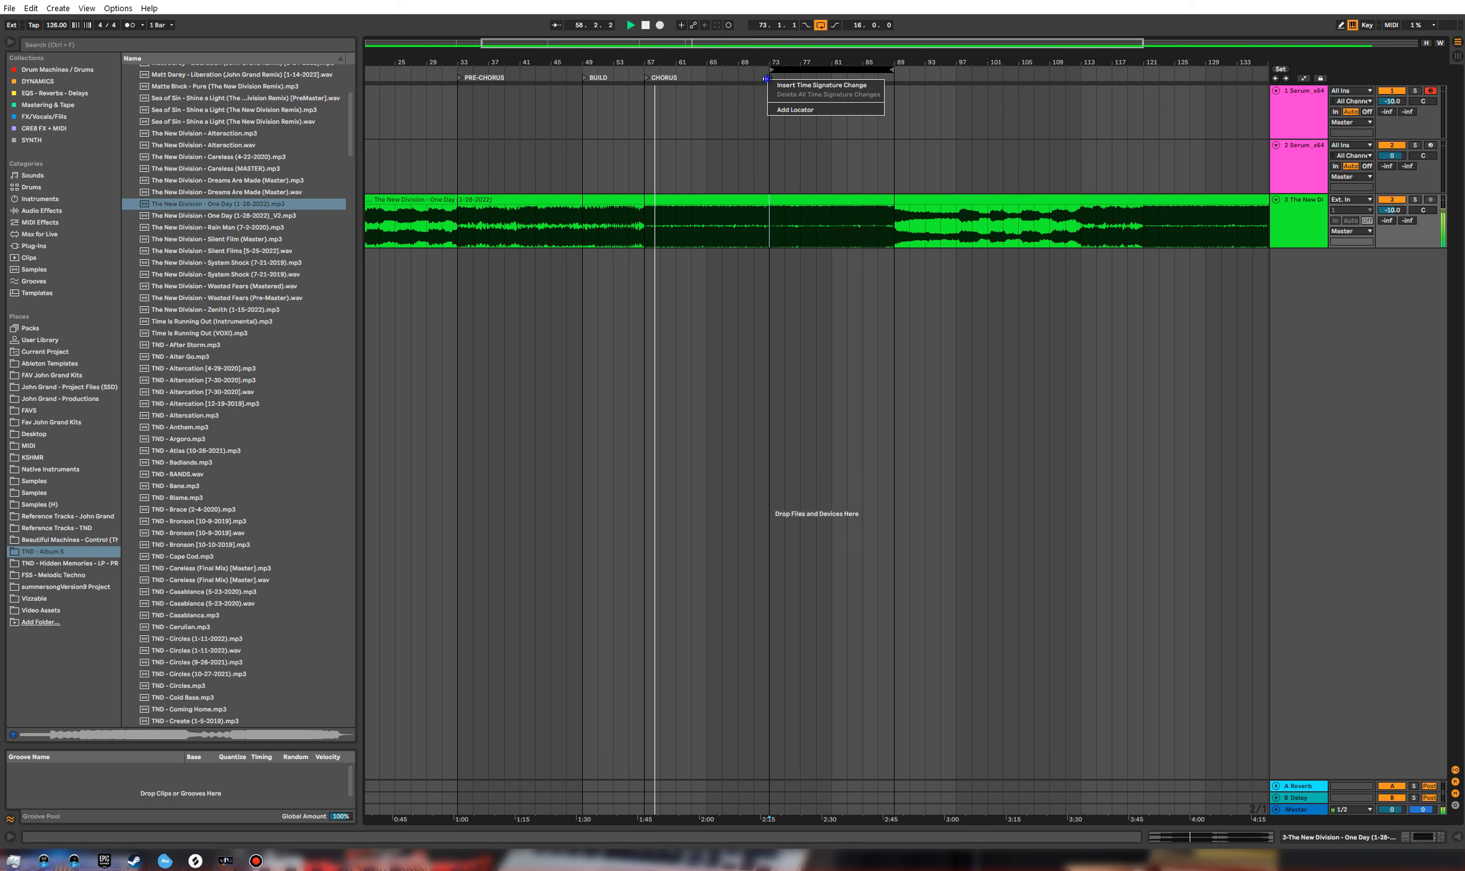
click(779, 110)
text(CHORUS)
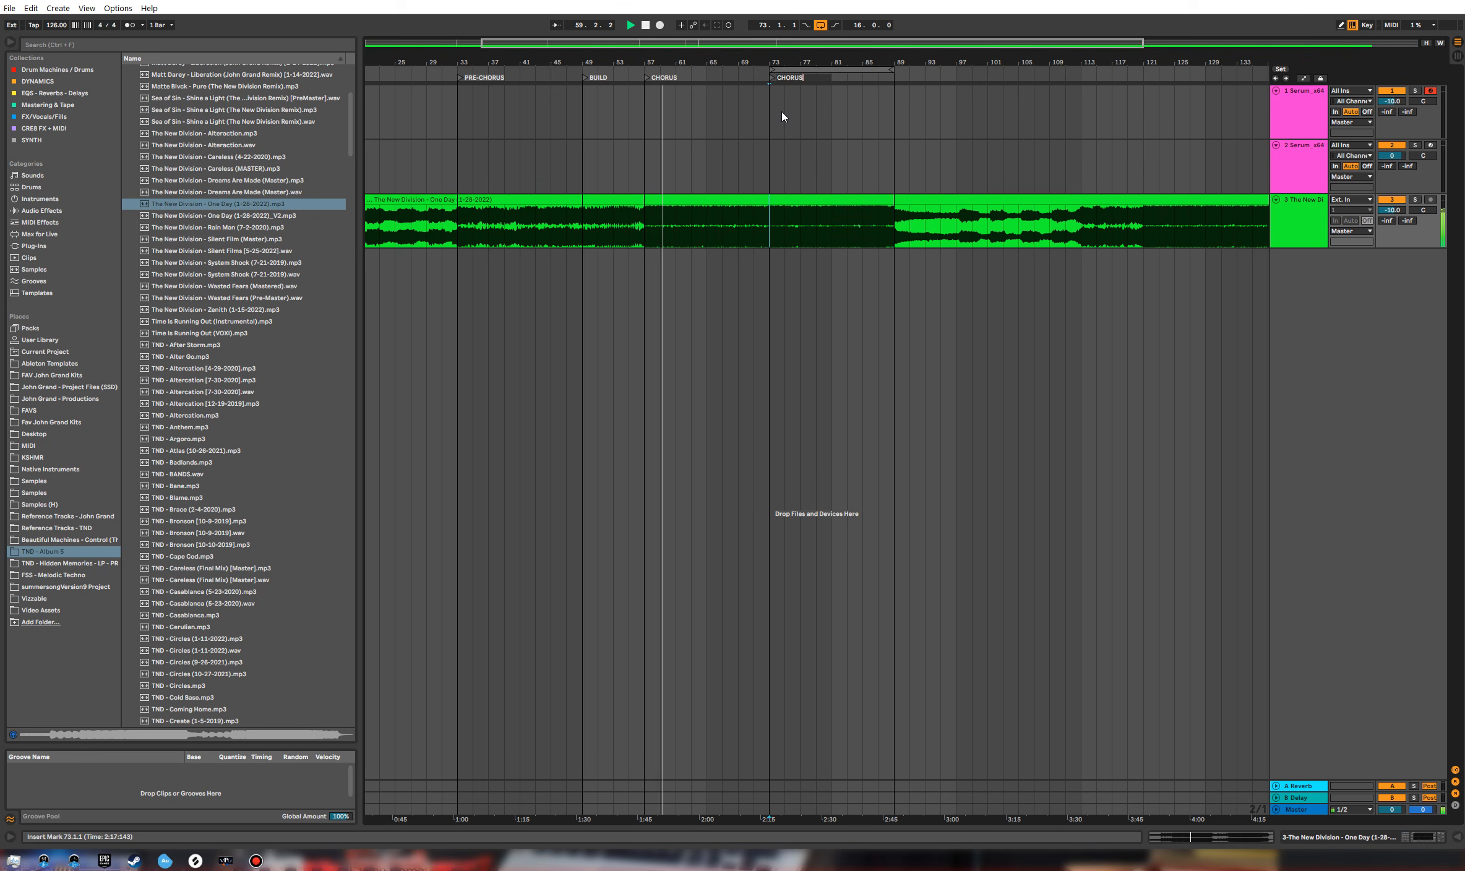
text( - VOCALS)
key(Return)
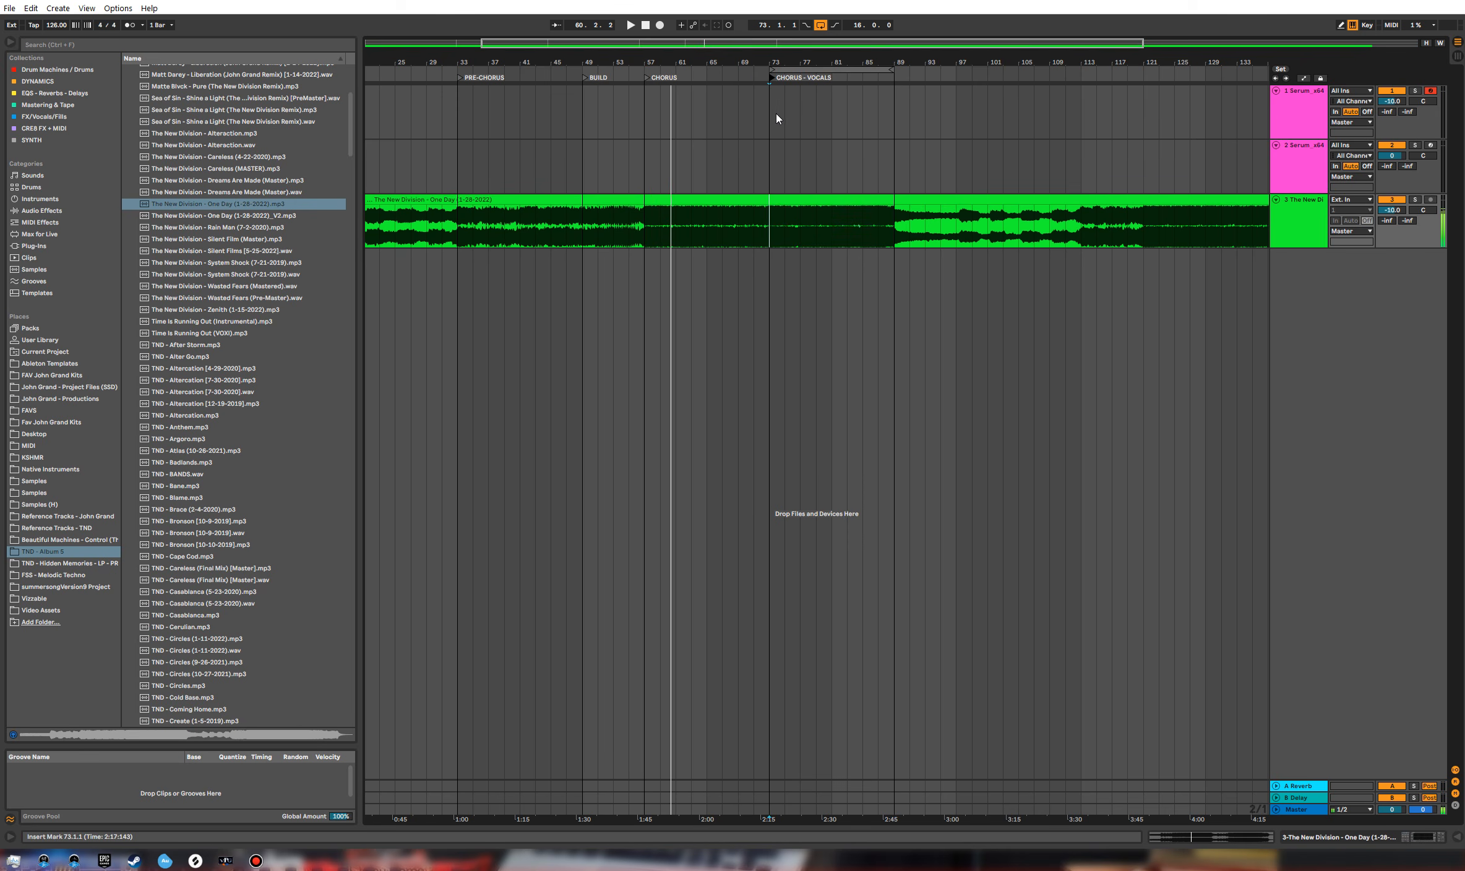
Step: Play the vocal chorus from bar 73, and add a locator named BRIDGE/MIDDLE 8 at bar 89
key(space)
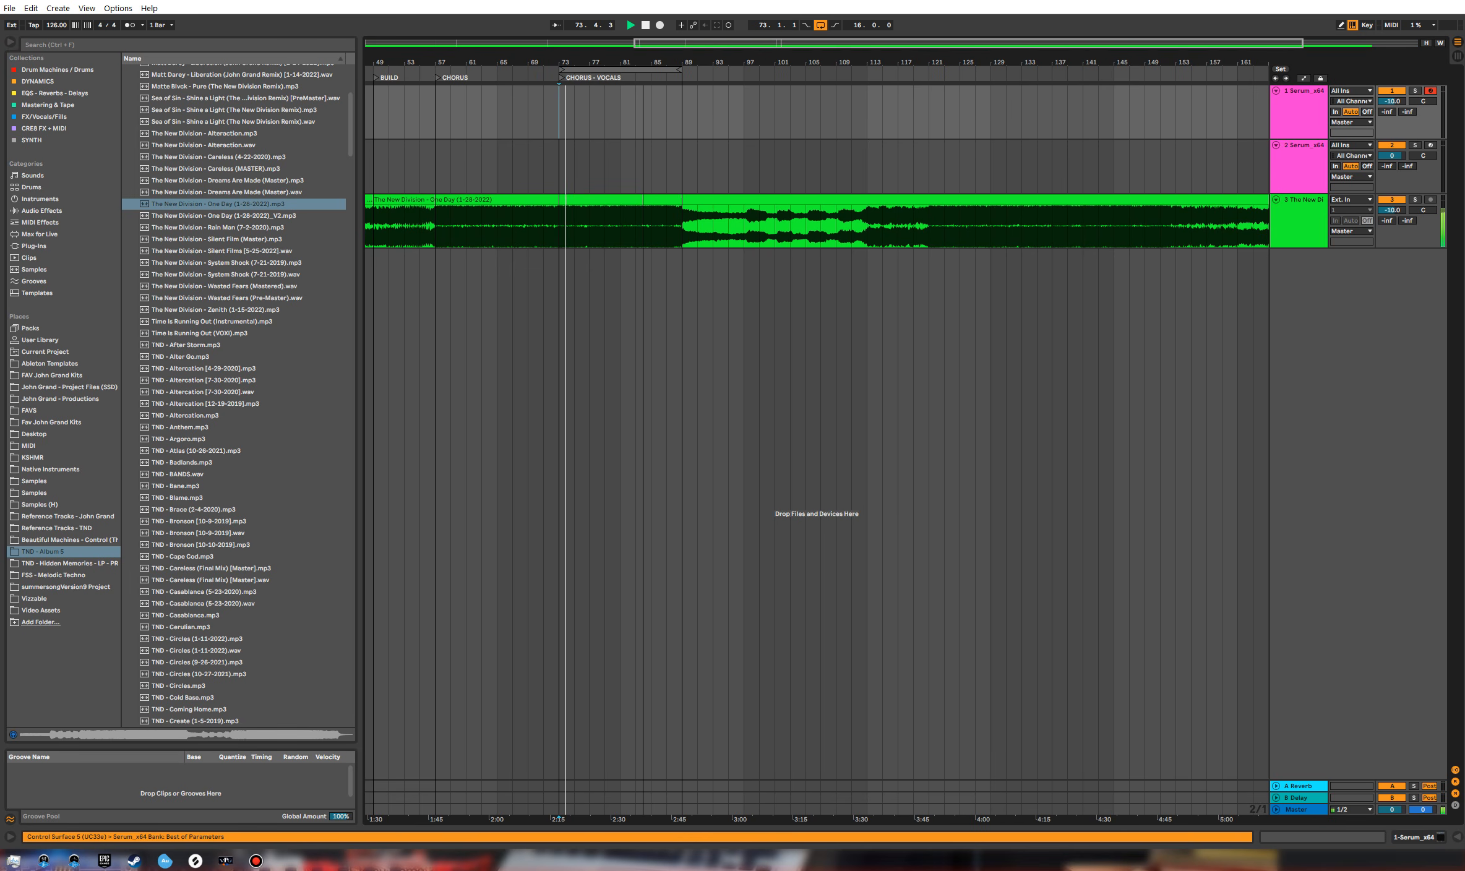
drag(559, 62, 546, 45)
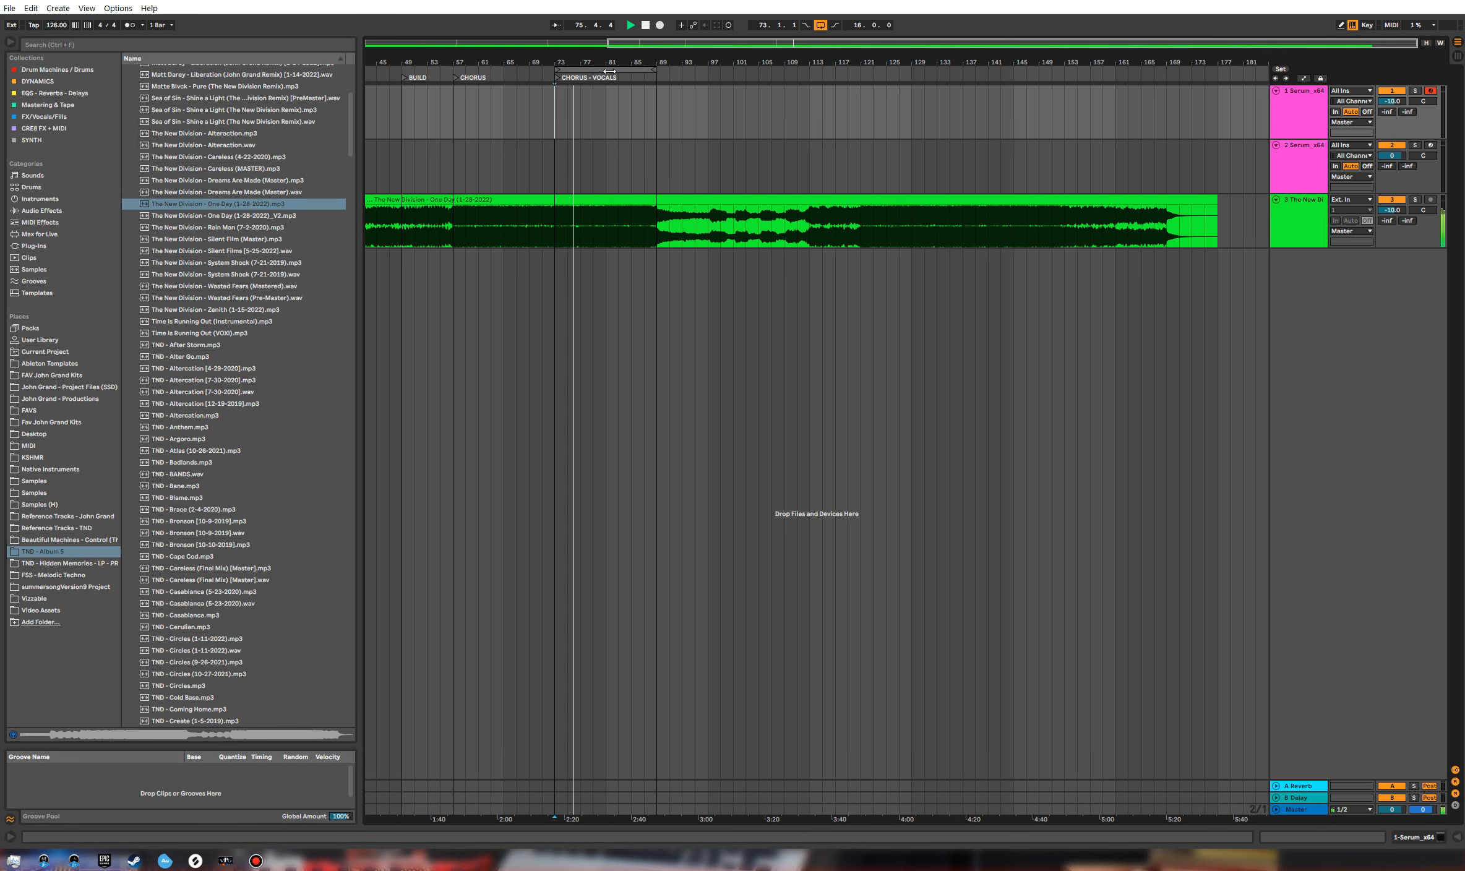
key(space)
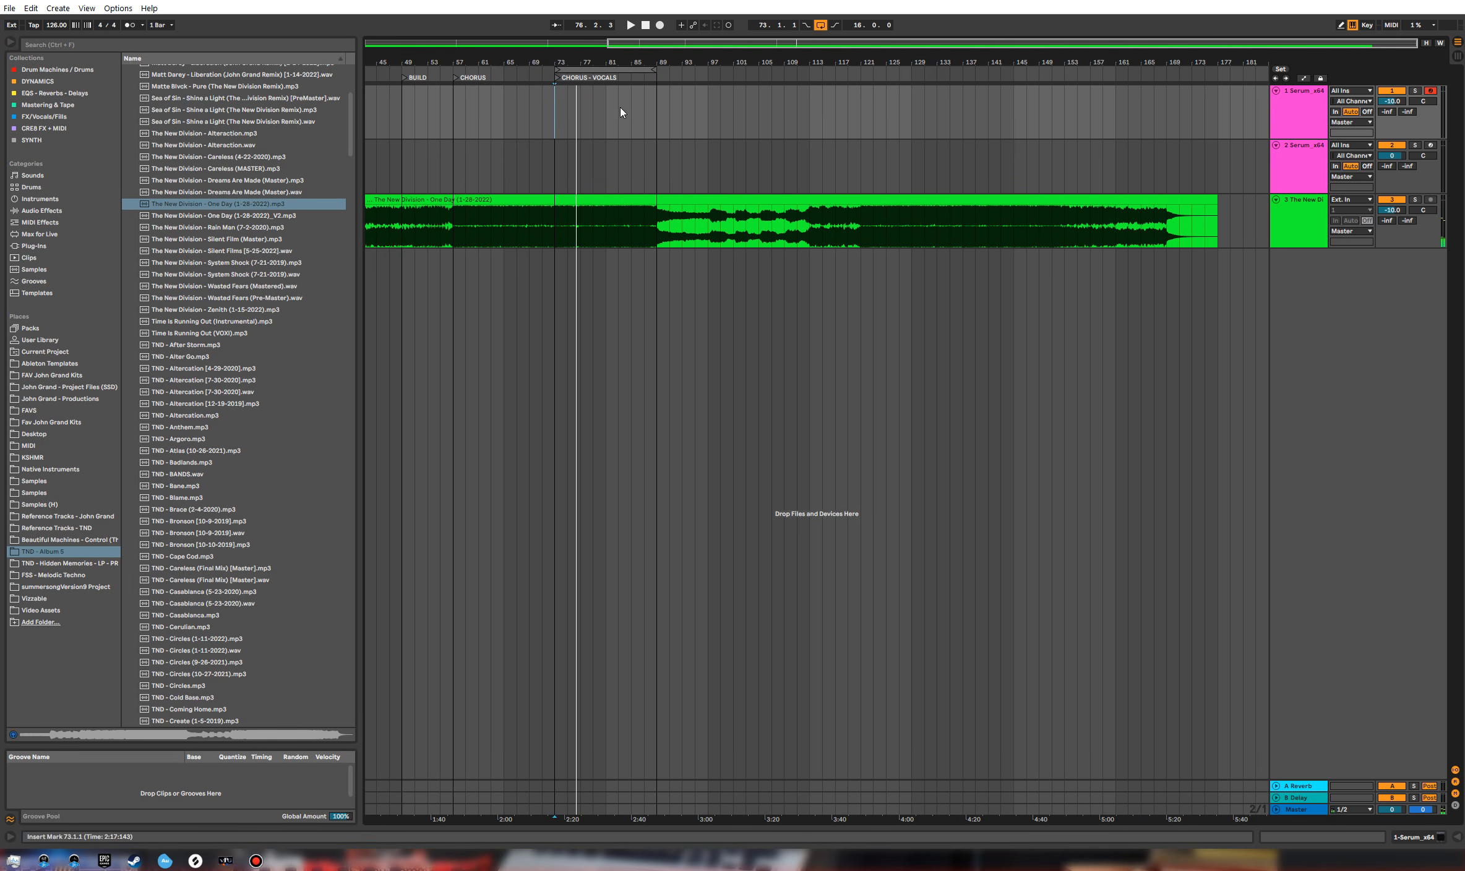
mouse_move(605, 112)
mouse_down()
mouse_move(657, 107)
mouse_move(647, 70)
mouse_move(699, 71)
mouse_up()
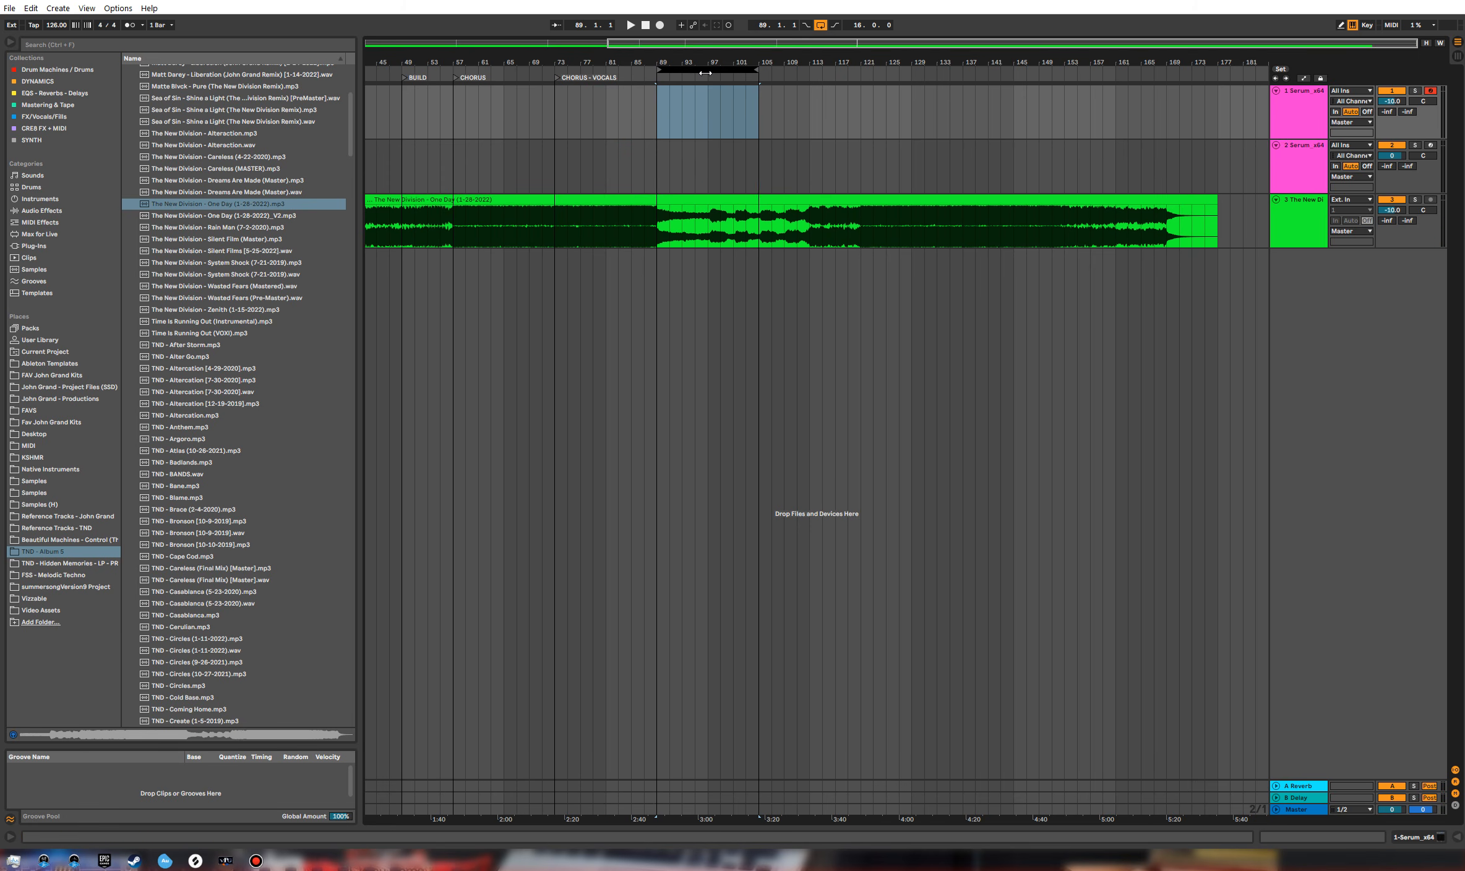
right_click(651, 77)
click(674, 111)
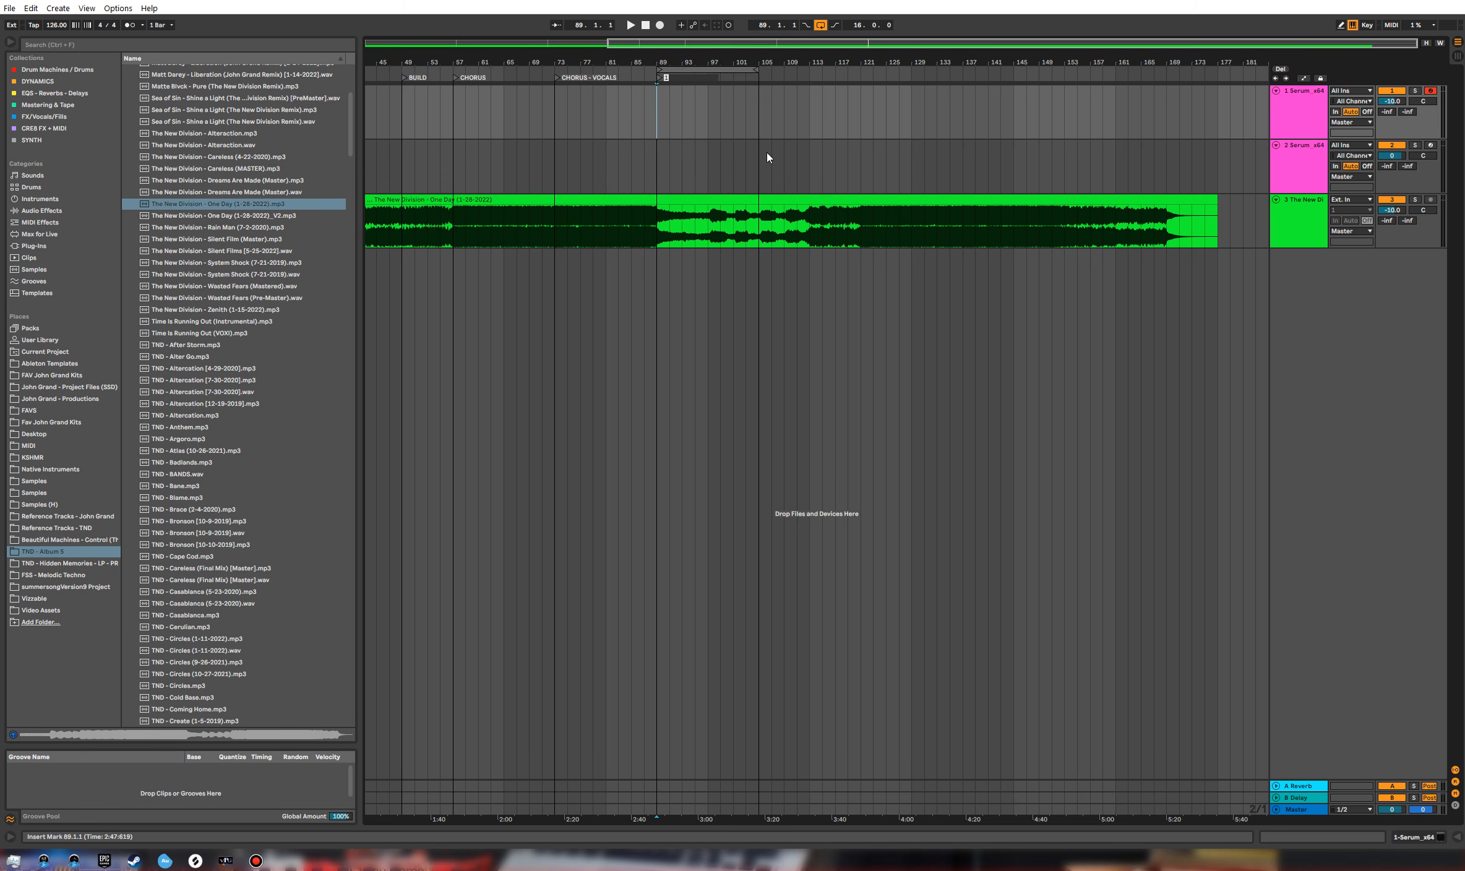
text(BRIDGE/MIDDLE 8)
Step: Play the bridge, set a 16-bar loop from bar 97, and add a locator named BRIDGE VOCALS at its start
key(space)
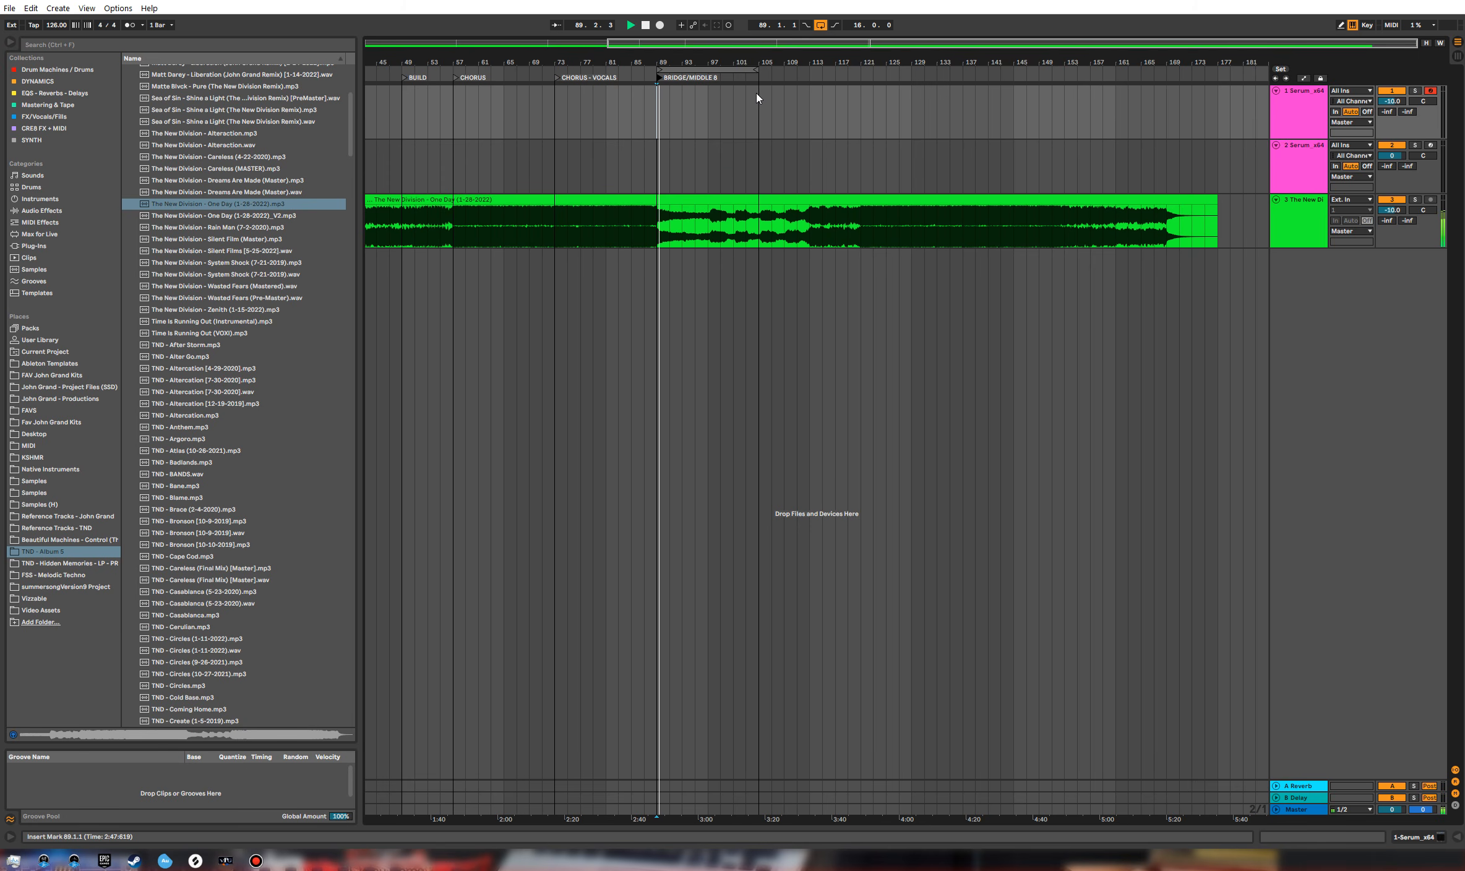
drag(758, 67, 809, 68)
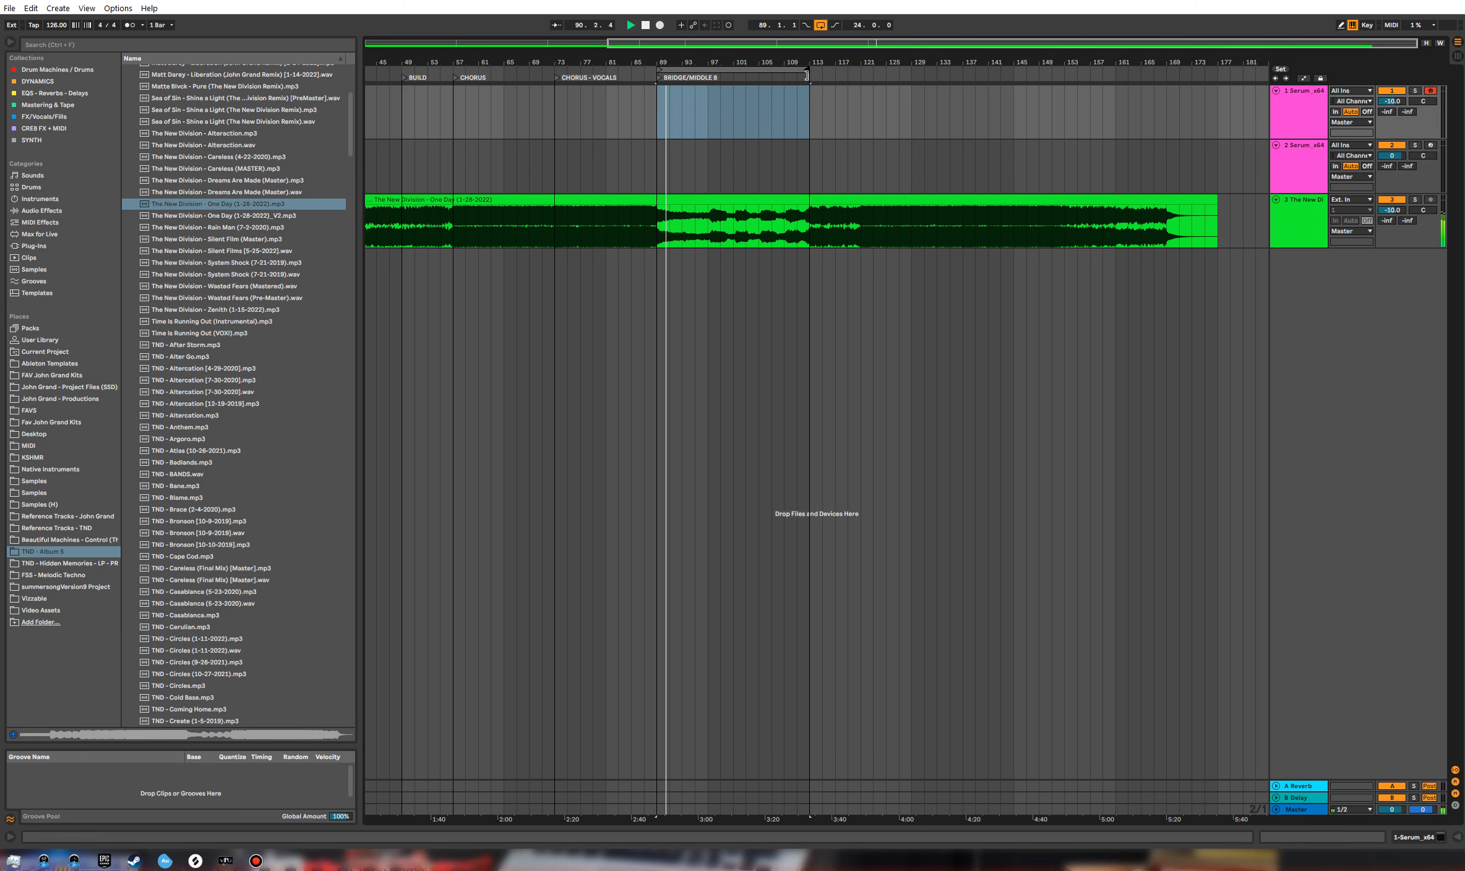
mouse_move(663, 70)
mouse_down()
mouse_move(711, 74)
mouse_move(693, 81)
mouse_up()
right_click(692, 83)
click(711, 110)
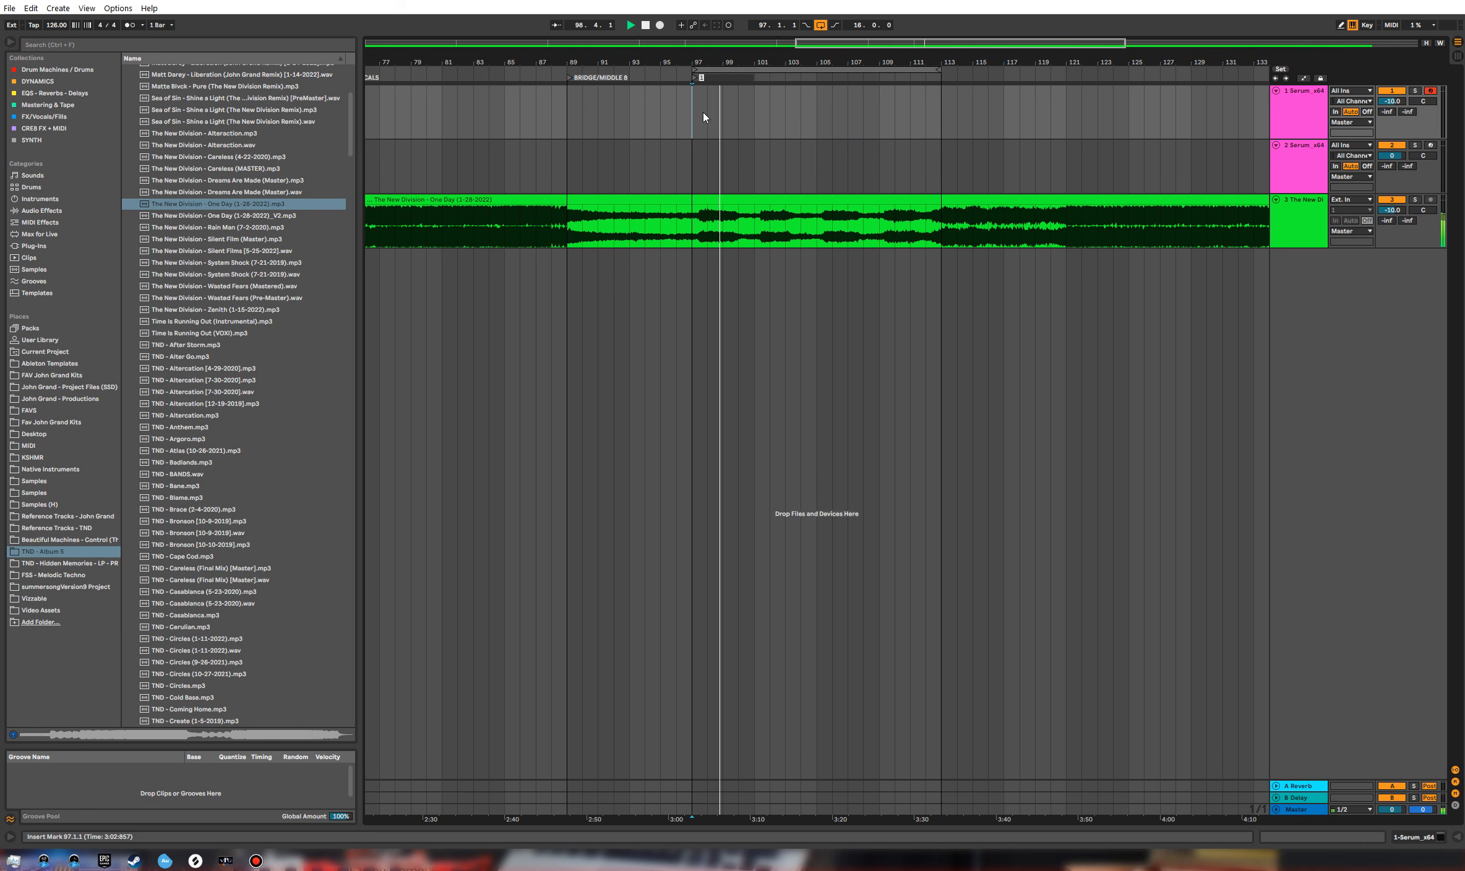
text(BRIDGE VOCALS)
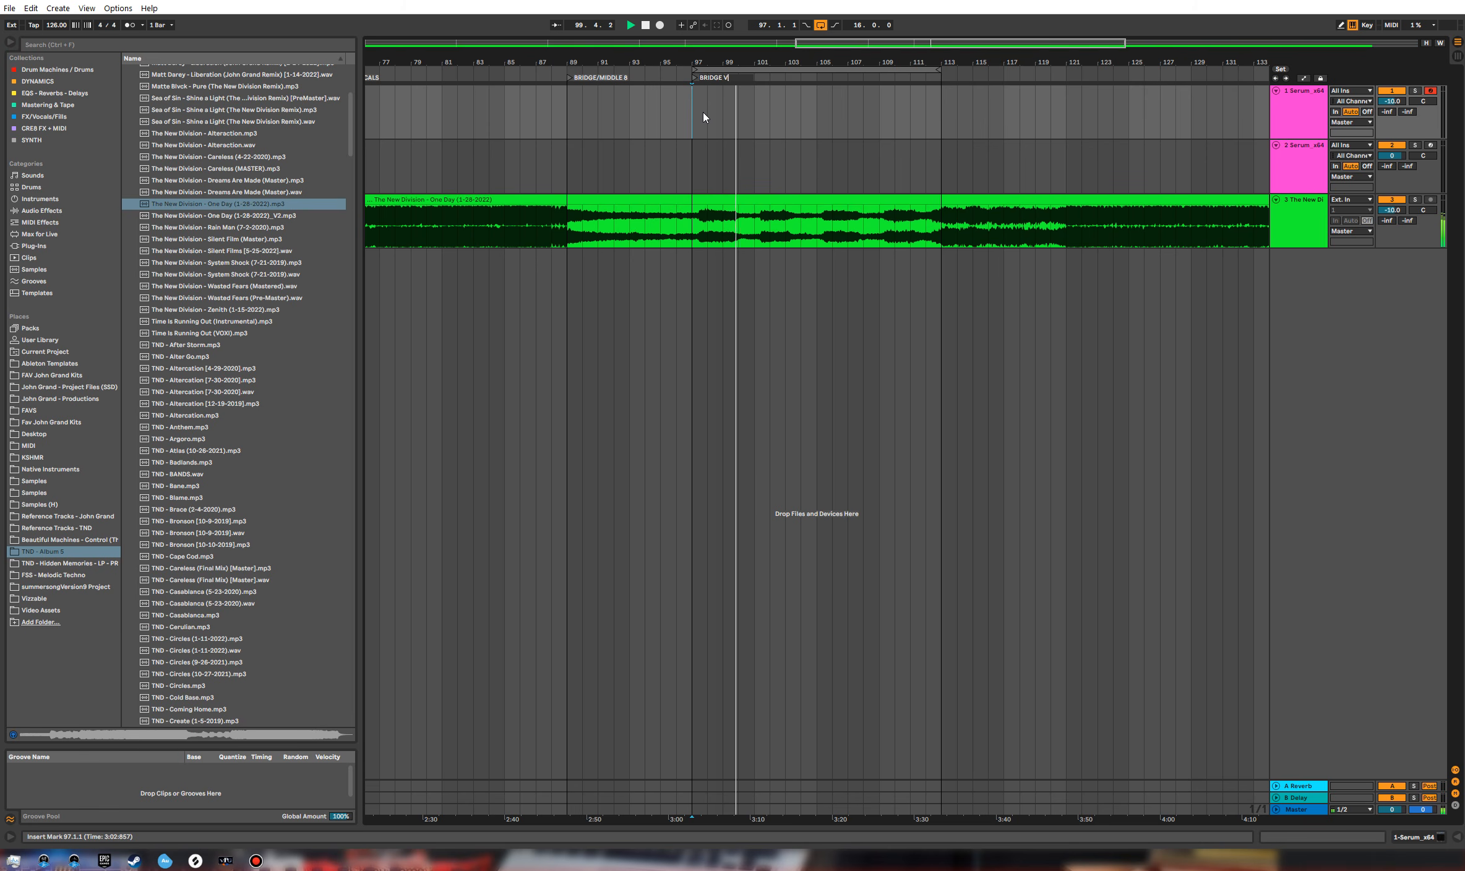
key(Return)
key(space)
Step: Write the info text "Vocals come in" and "Subtle transitions" on two lines for the BRIDGE VOCALS locator
drag(806, 63, 695, 76)
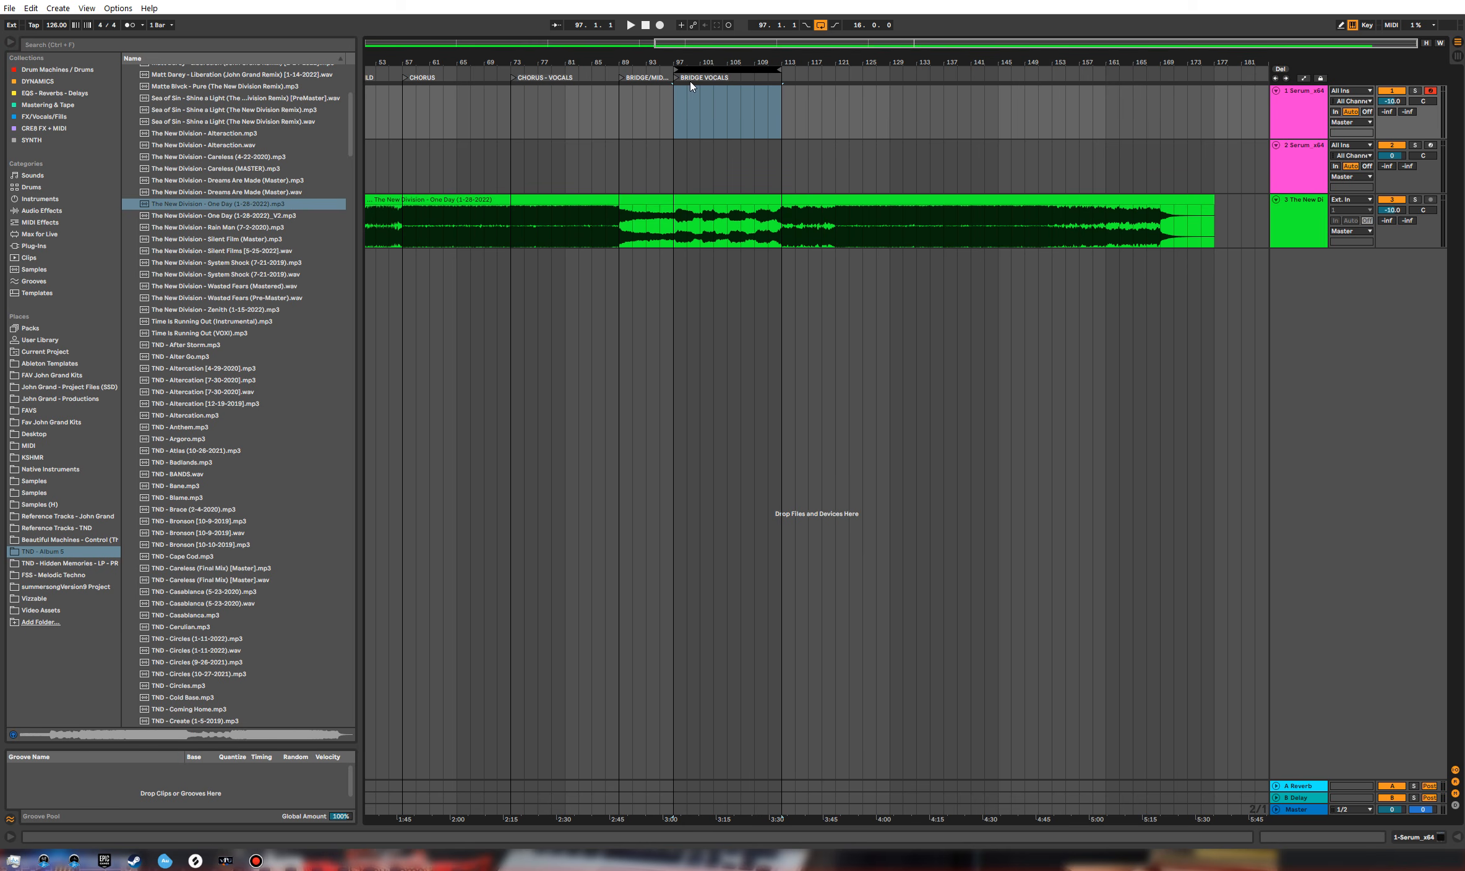
right_click(679, 84)
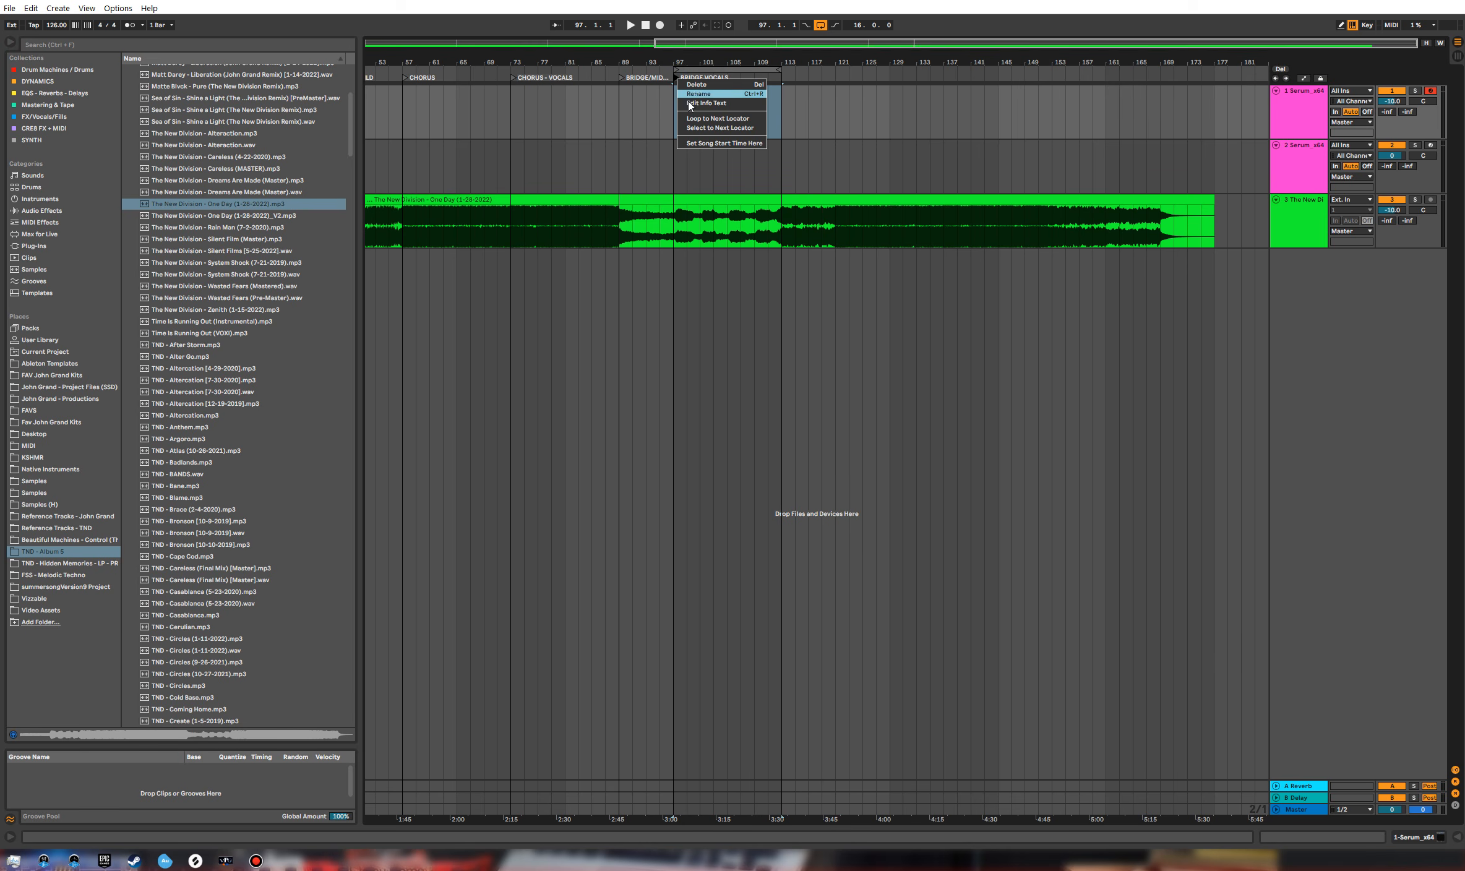
click(690, 104)
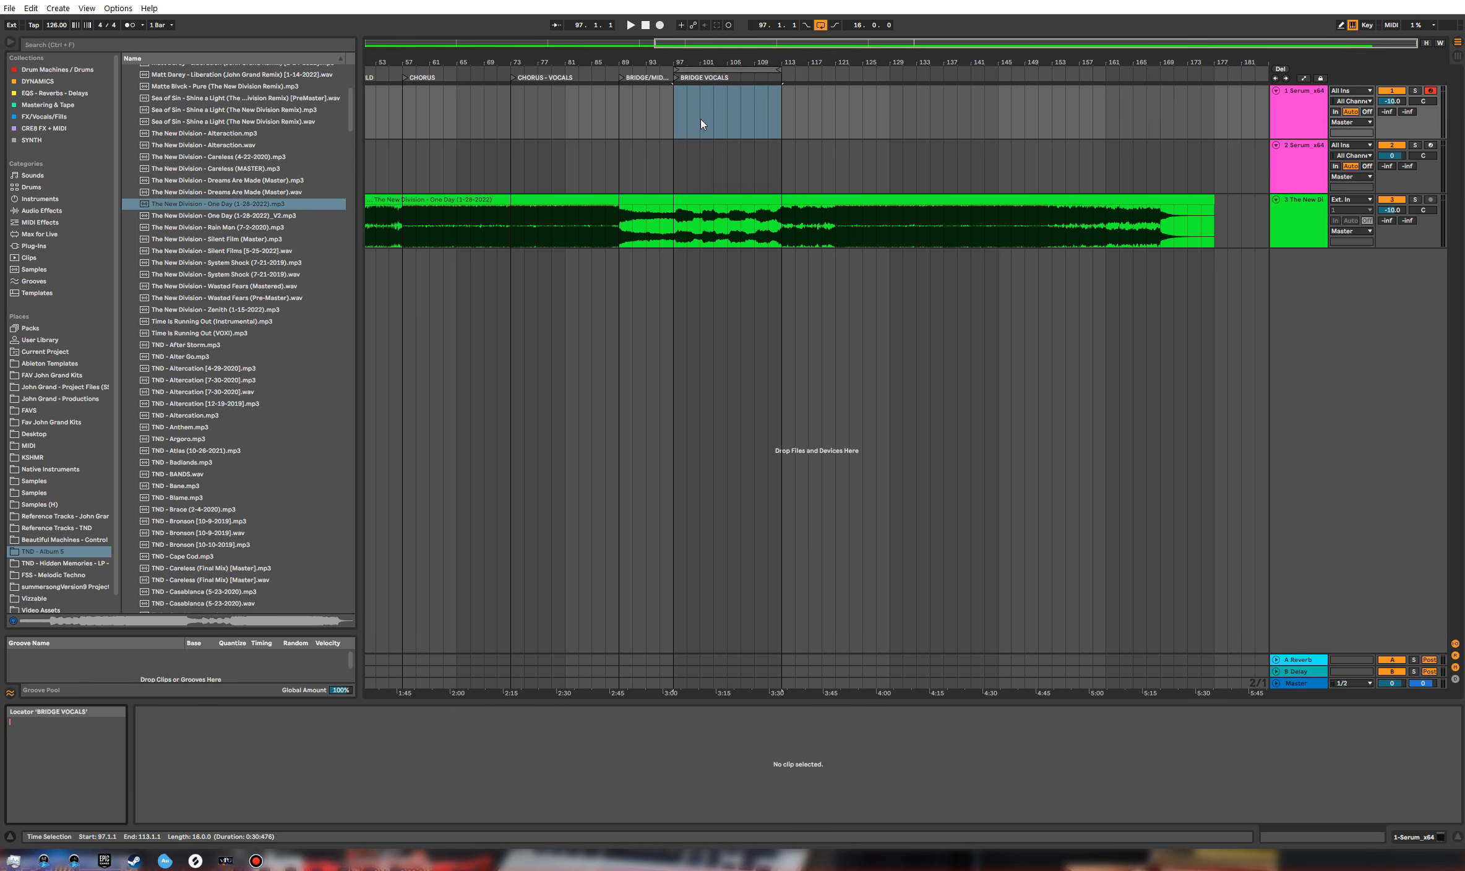
right_click(677, 79)
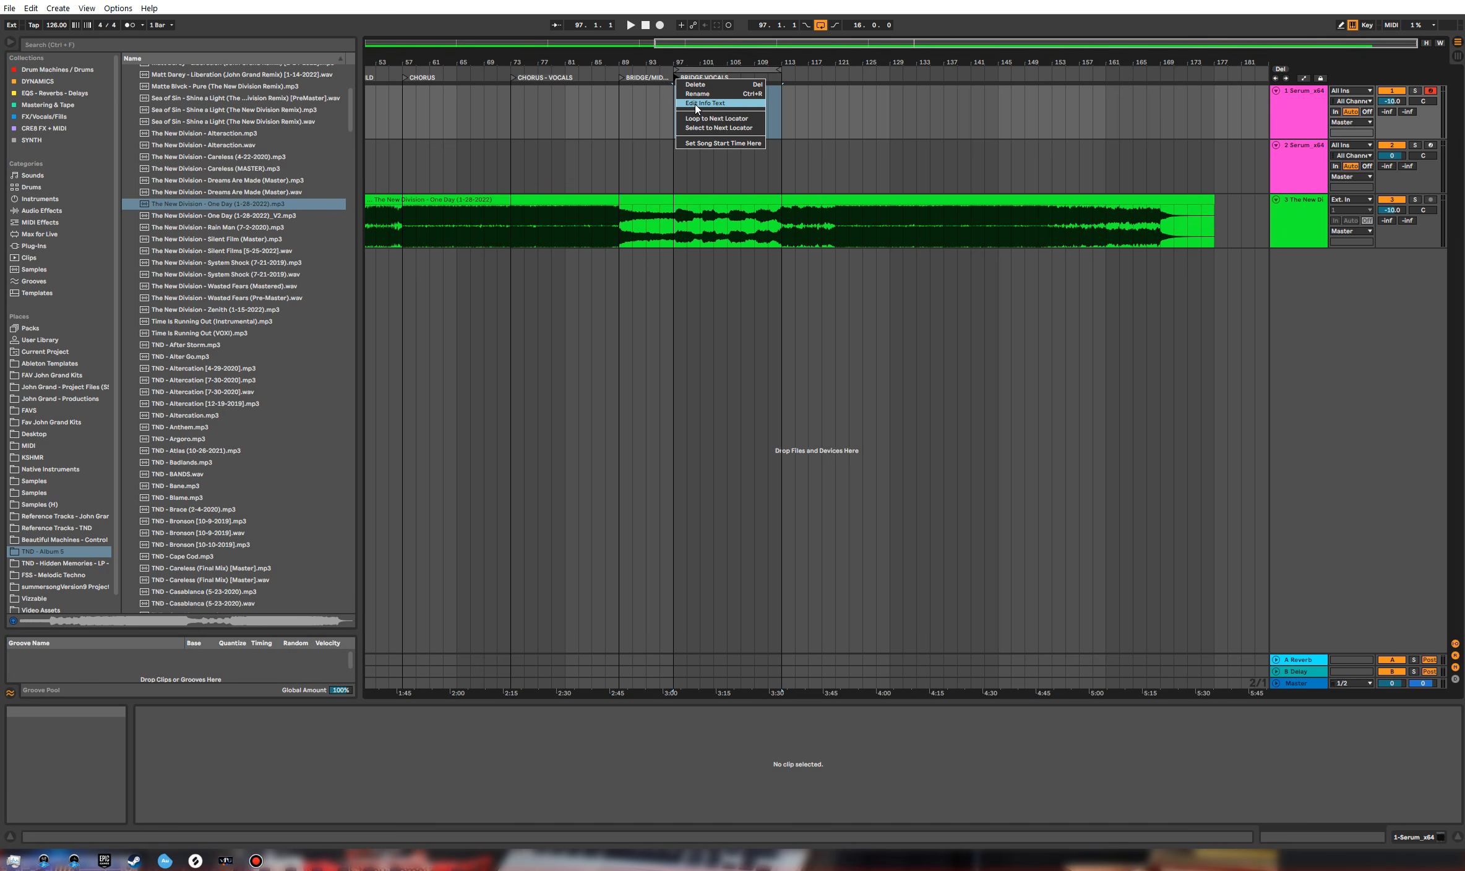
click(88, 732)
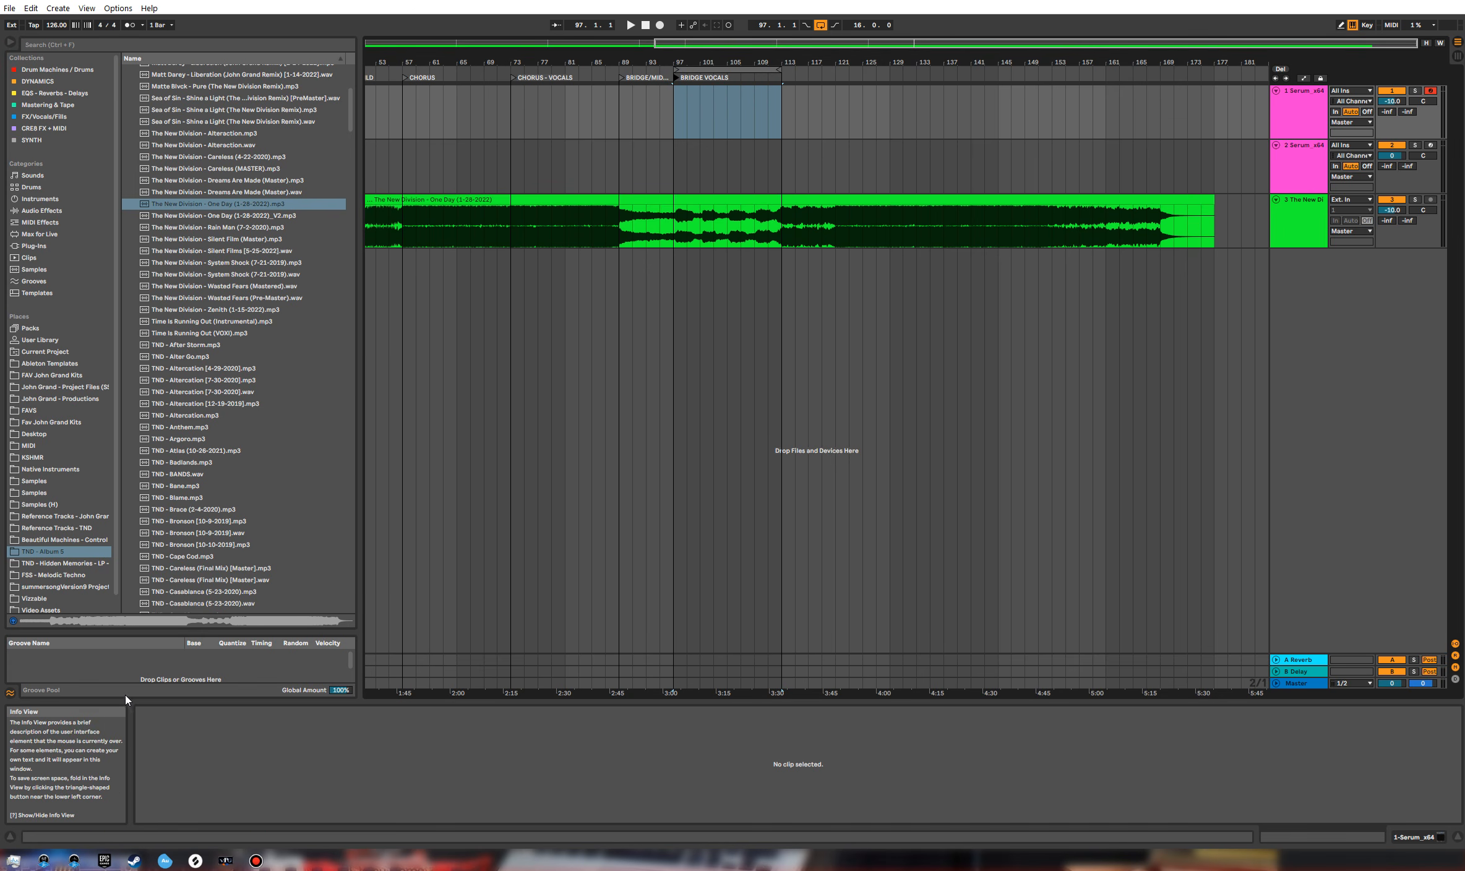
right_click(678, 77)
click(690, 102)
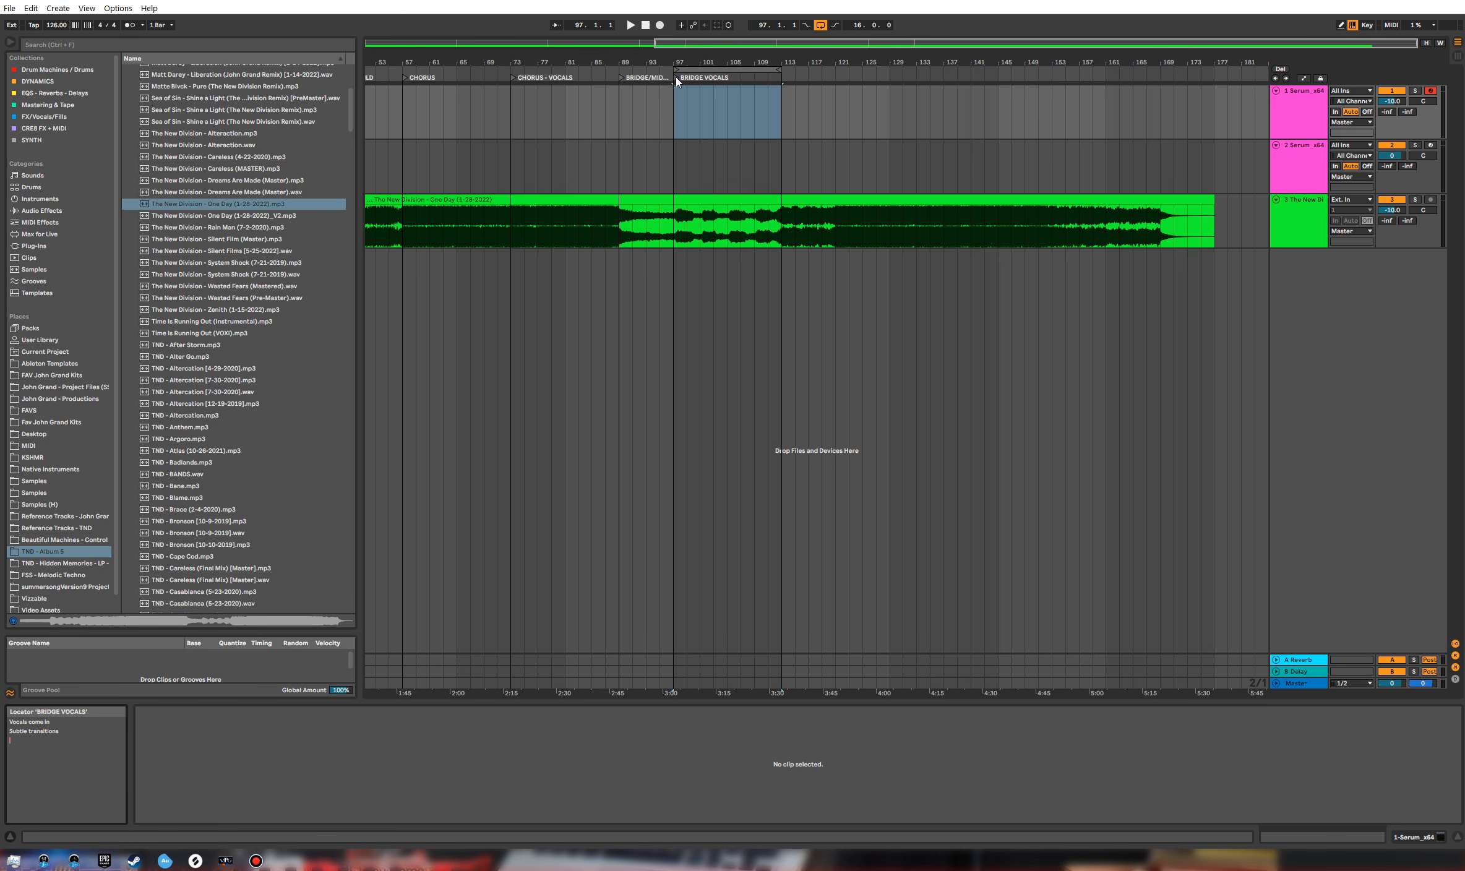
Step: Look over the full song's waveform around the bridge and select the BRIDGE VOCALS locator
drag(701, 62, 700, 25)
click(772, 211)
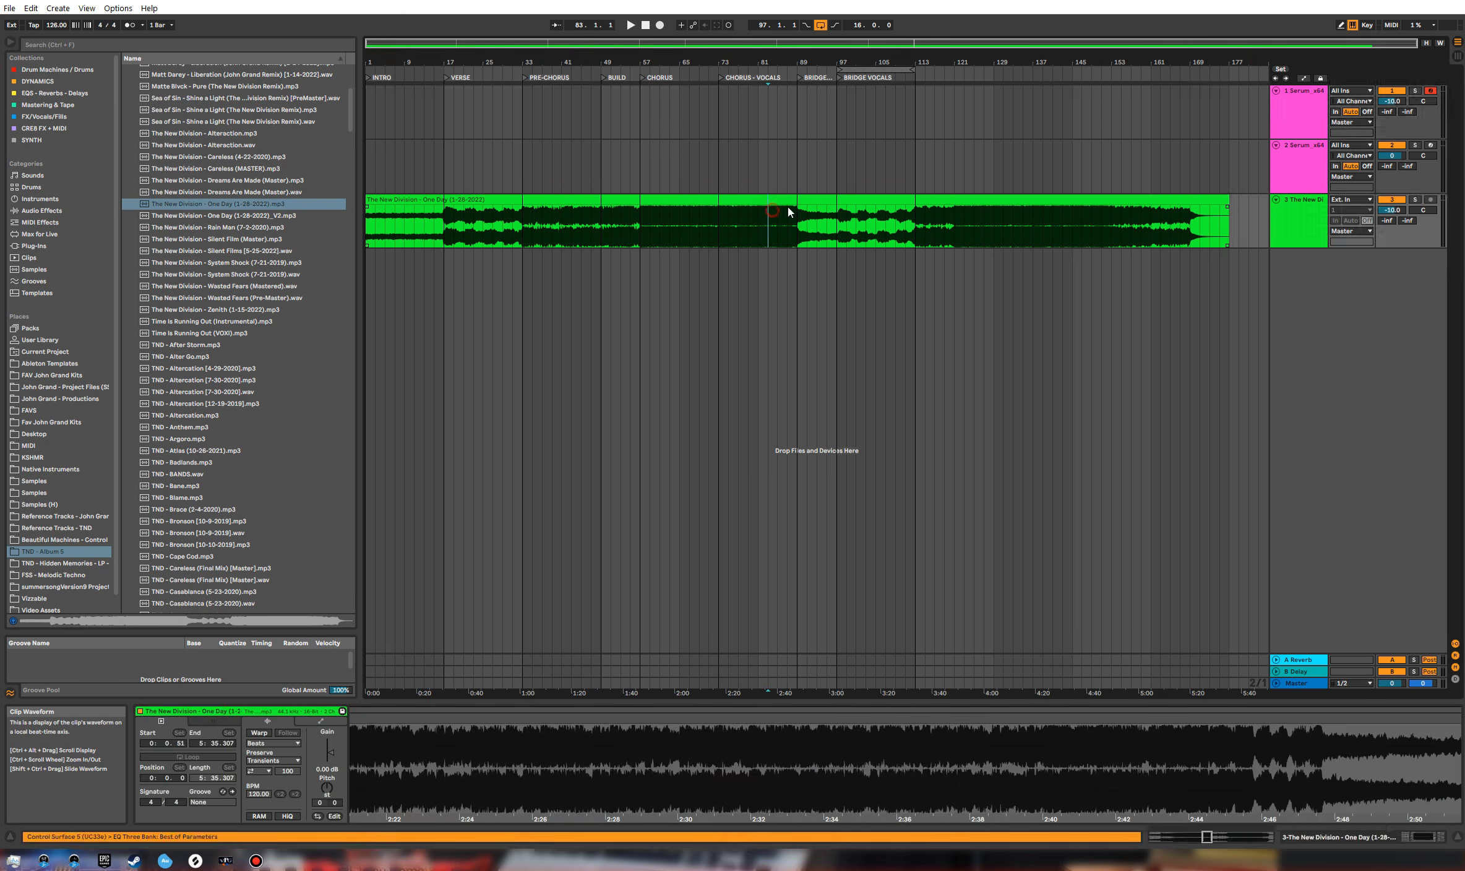
drag(926, 219, 817, 220)
click(841, 82)
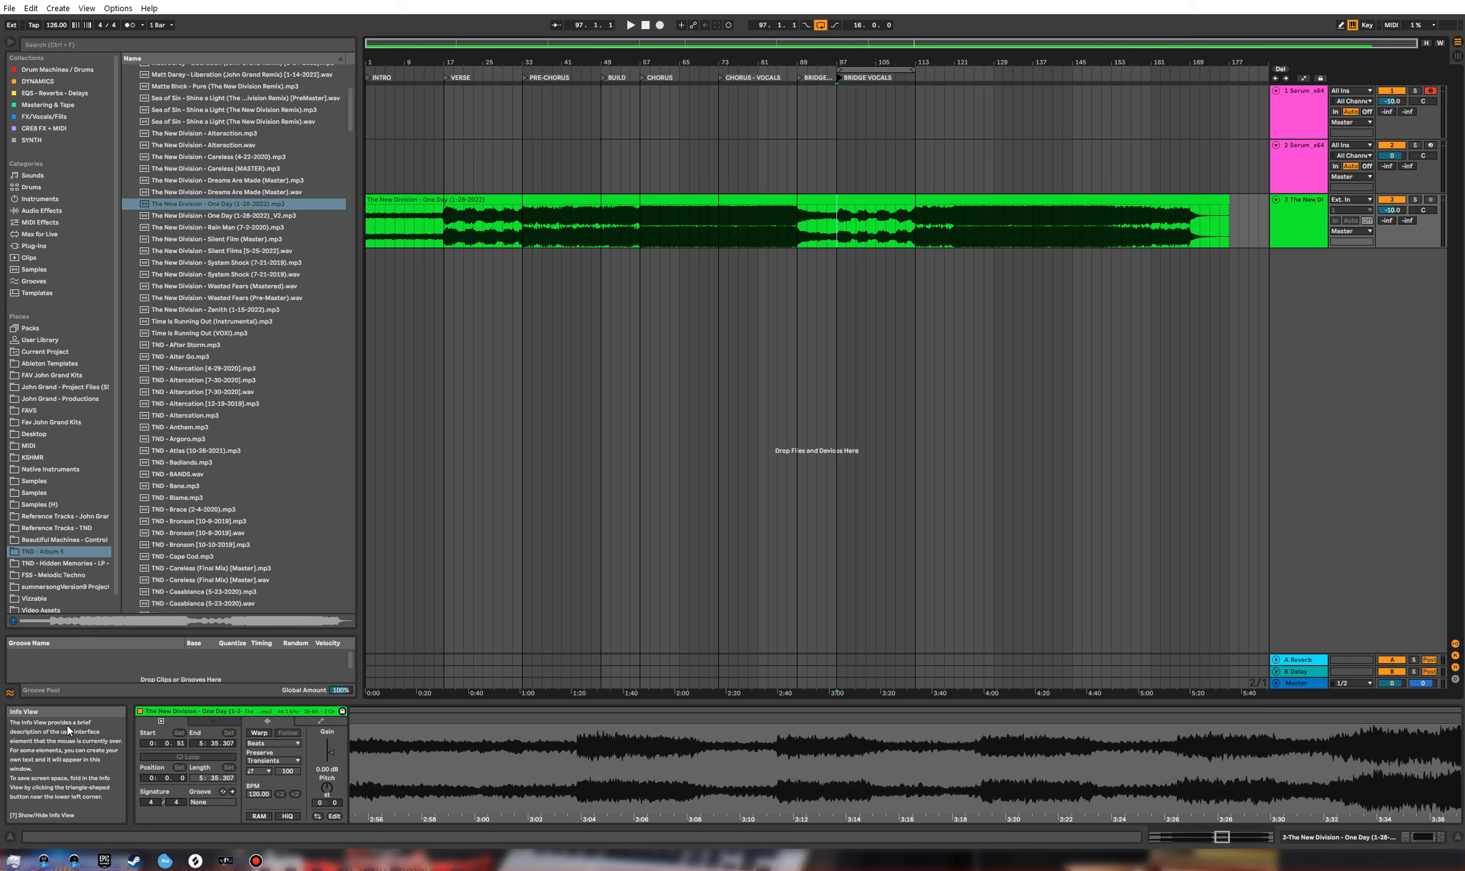
Step: Audition the end of the bridge from bars 105 and 111, and move the 16-bar loop to bar 113
click(907, 230)
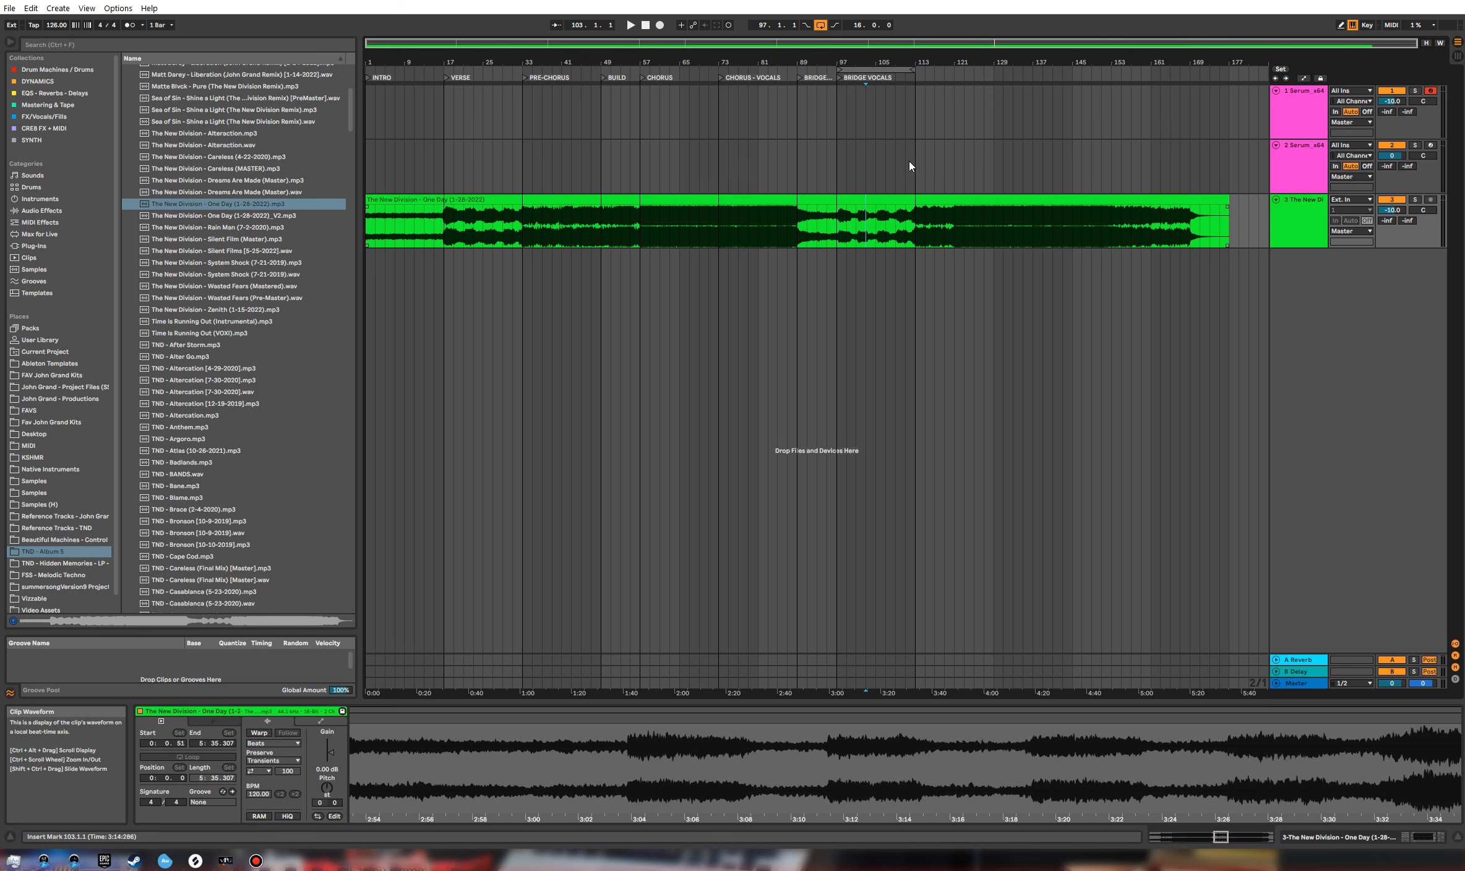
click(876, 220)
key(space)
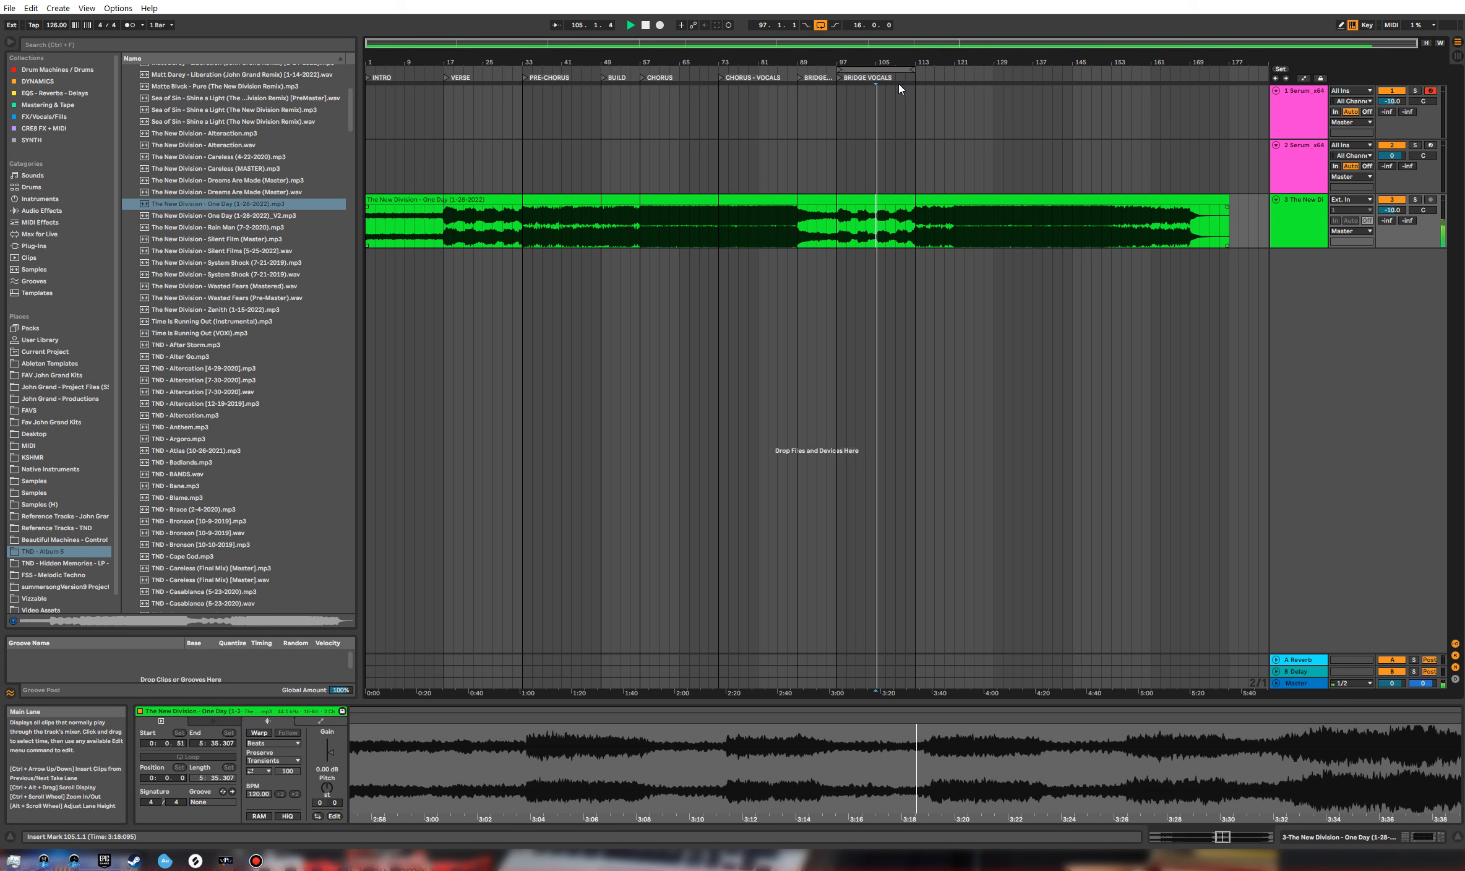
drag(906, 68, 985, 68)
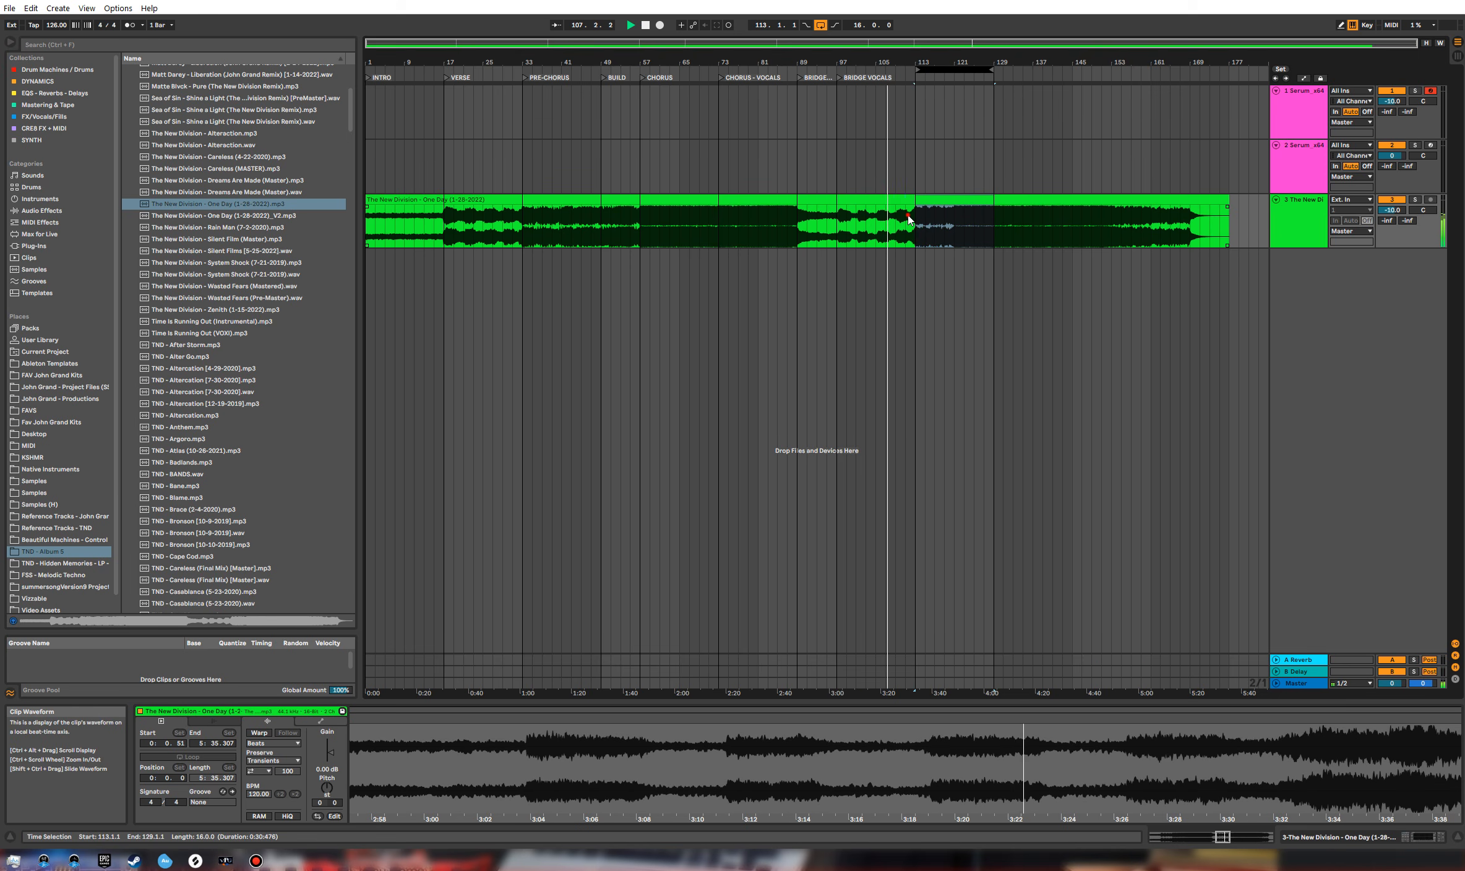
click(909, 238)
key(space)
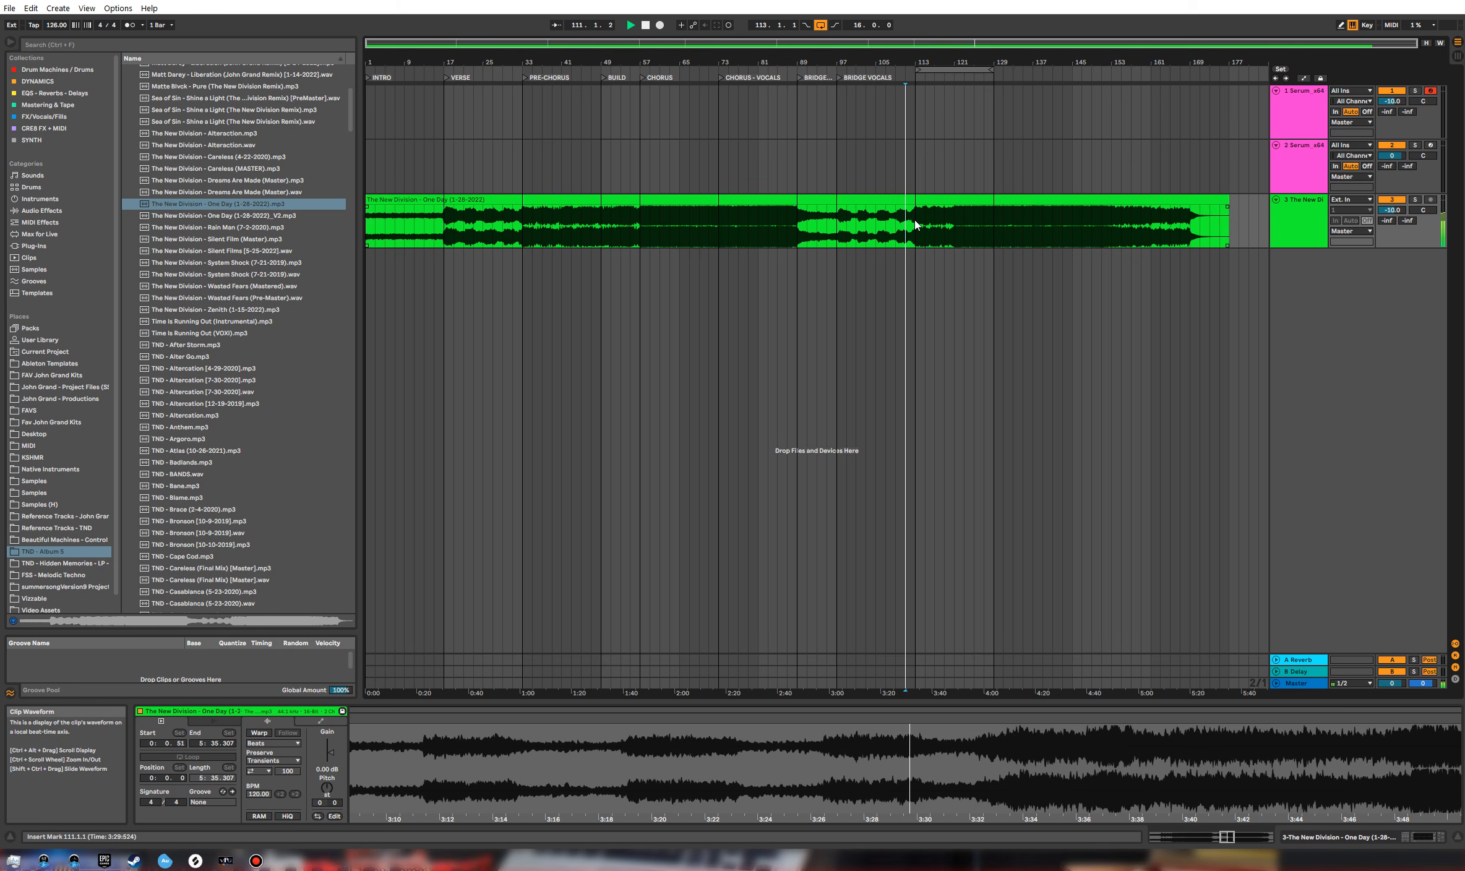
Step: Add a locator named PRE-CHORUS at bar 113 and stop playback
right_click(917, 79)
click(945, 109)
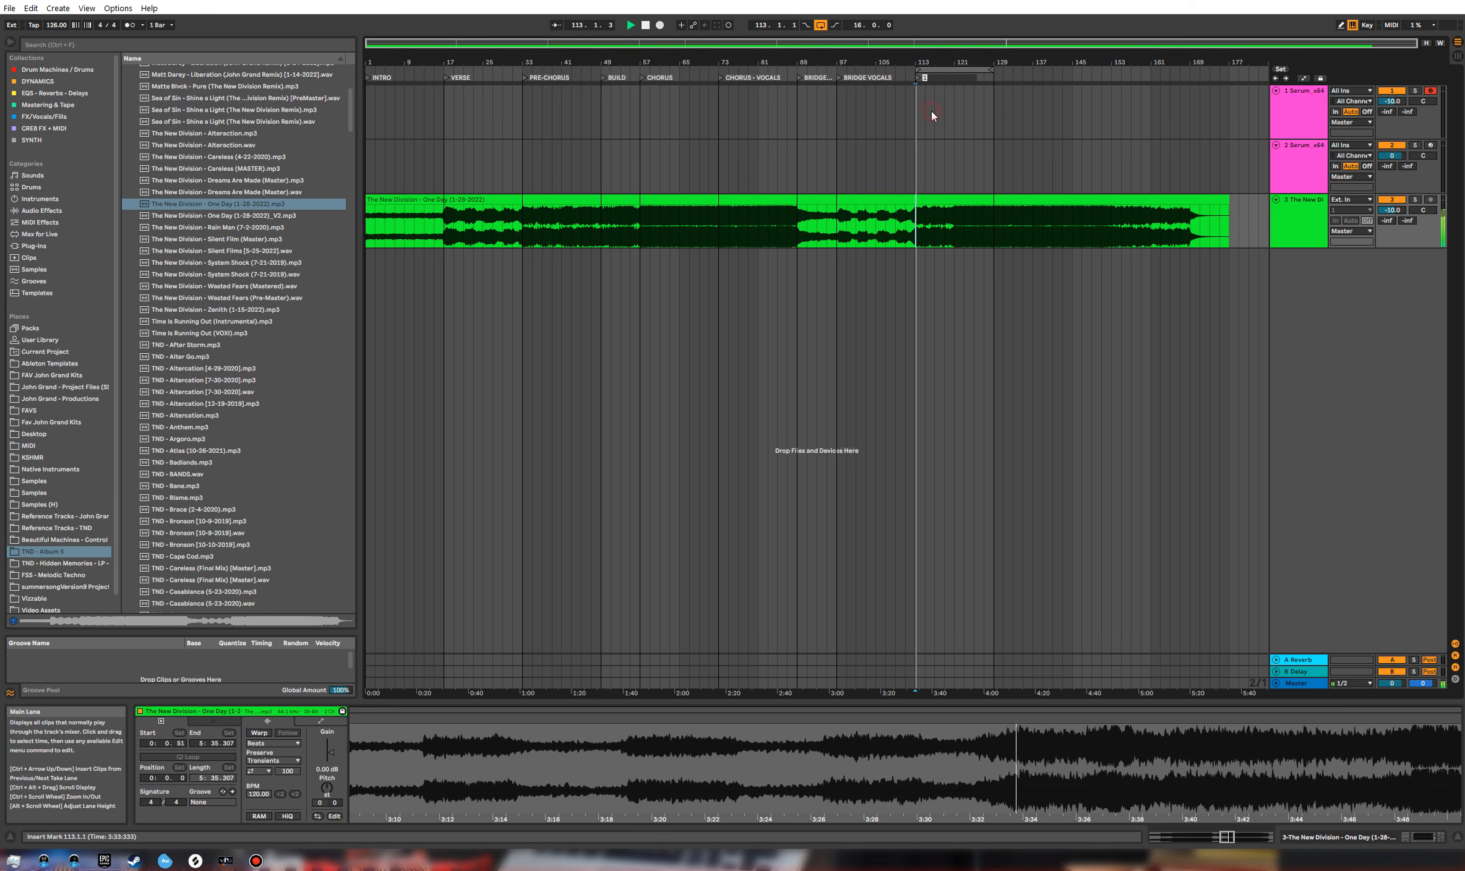
text(pre-ch)
key(BackSpace)
key(BackSpace)
key(BackSpace)
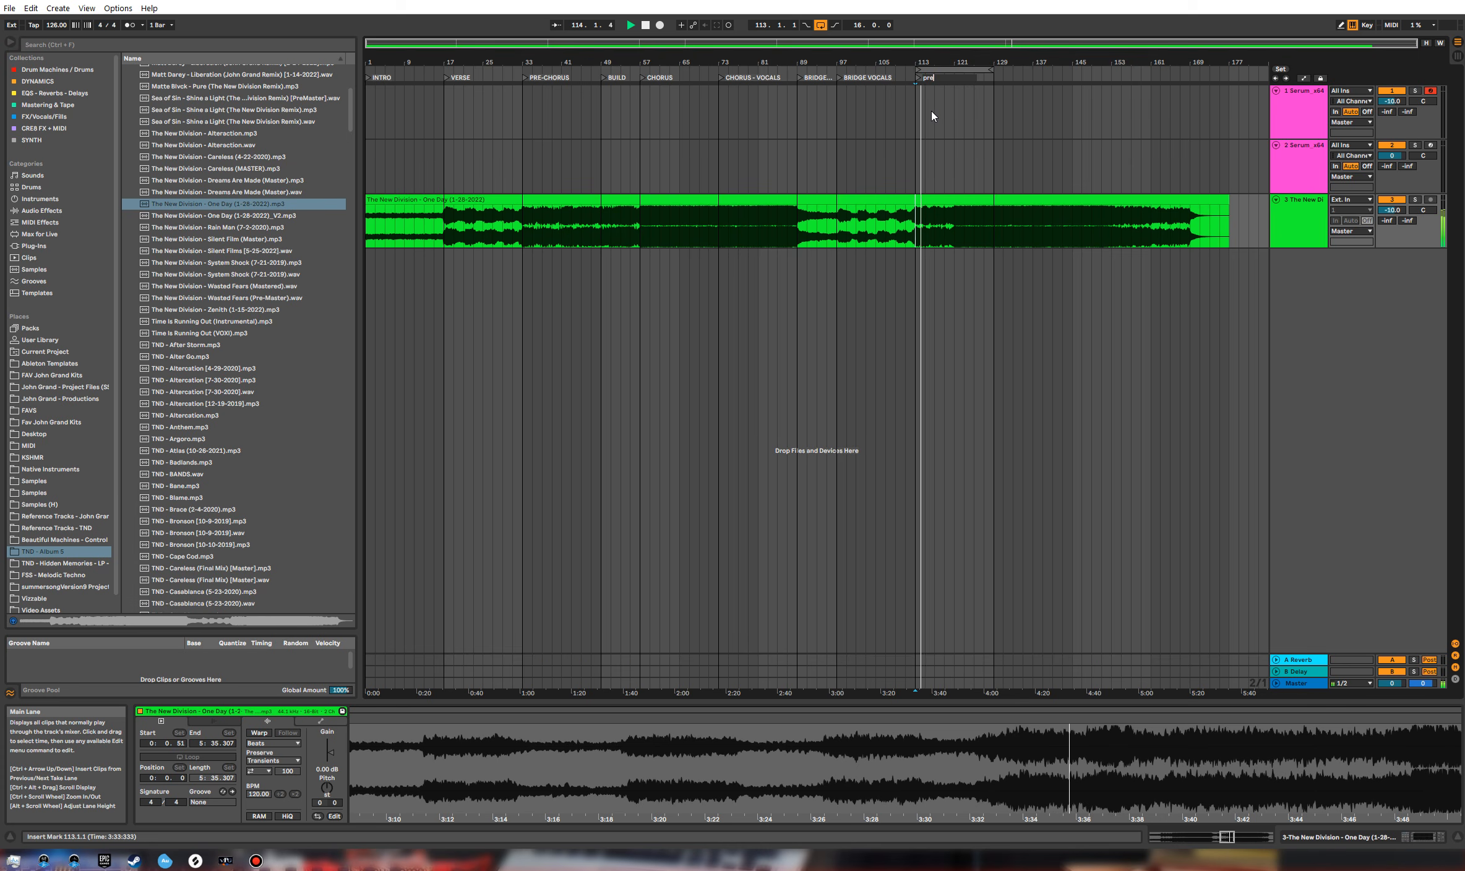
text(pre-chor)
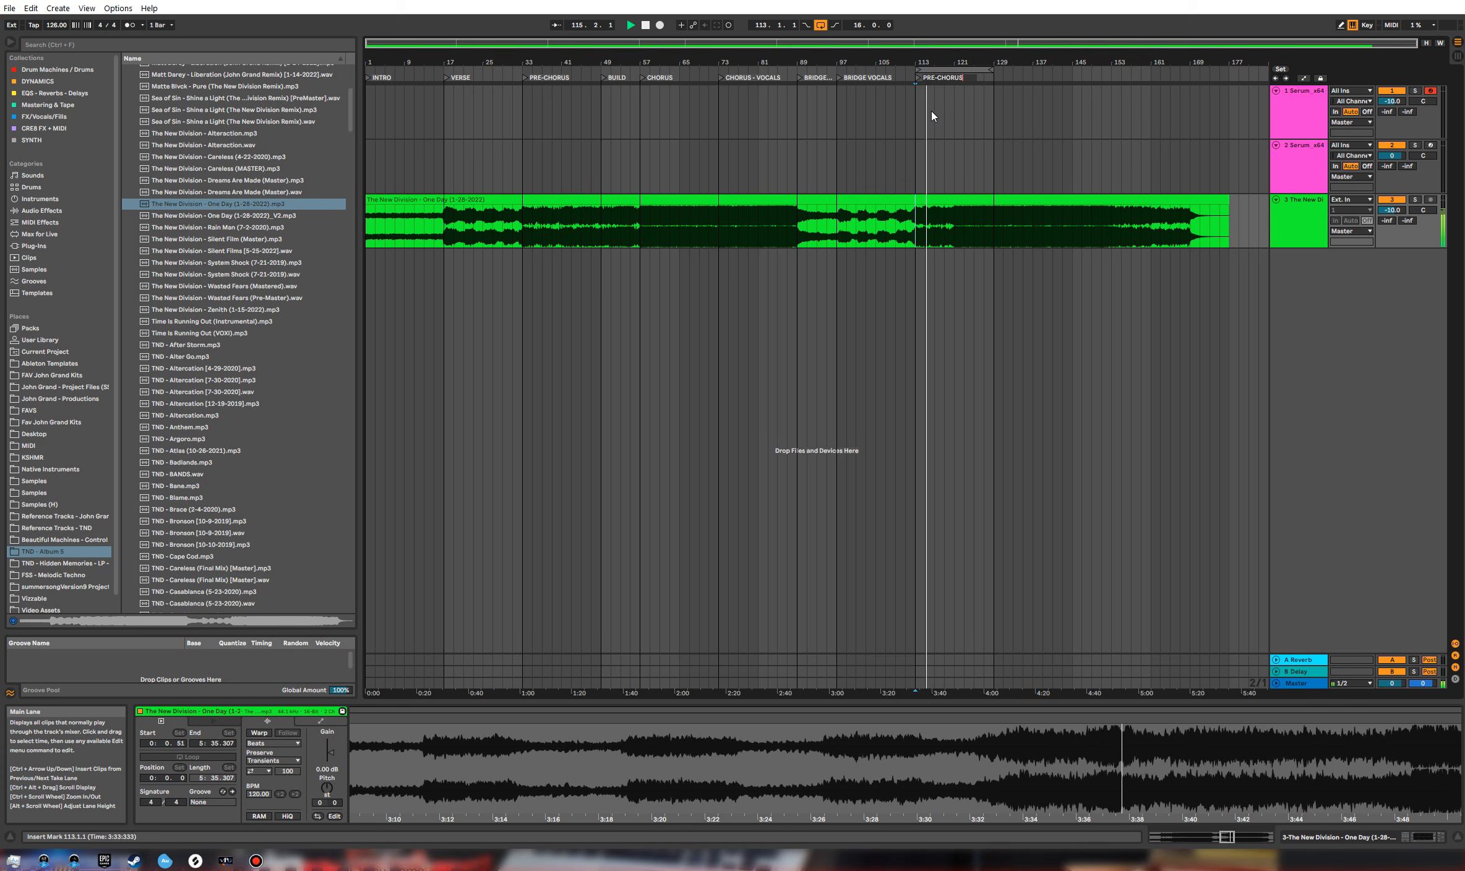
key(Return)
key(space)
Step: Move the 16-bar loop to bar 121 and add a locator named CHORUS there
drag(952, 68, 992, 66)
scroll(990, 69, up, 3)
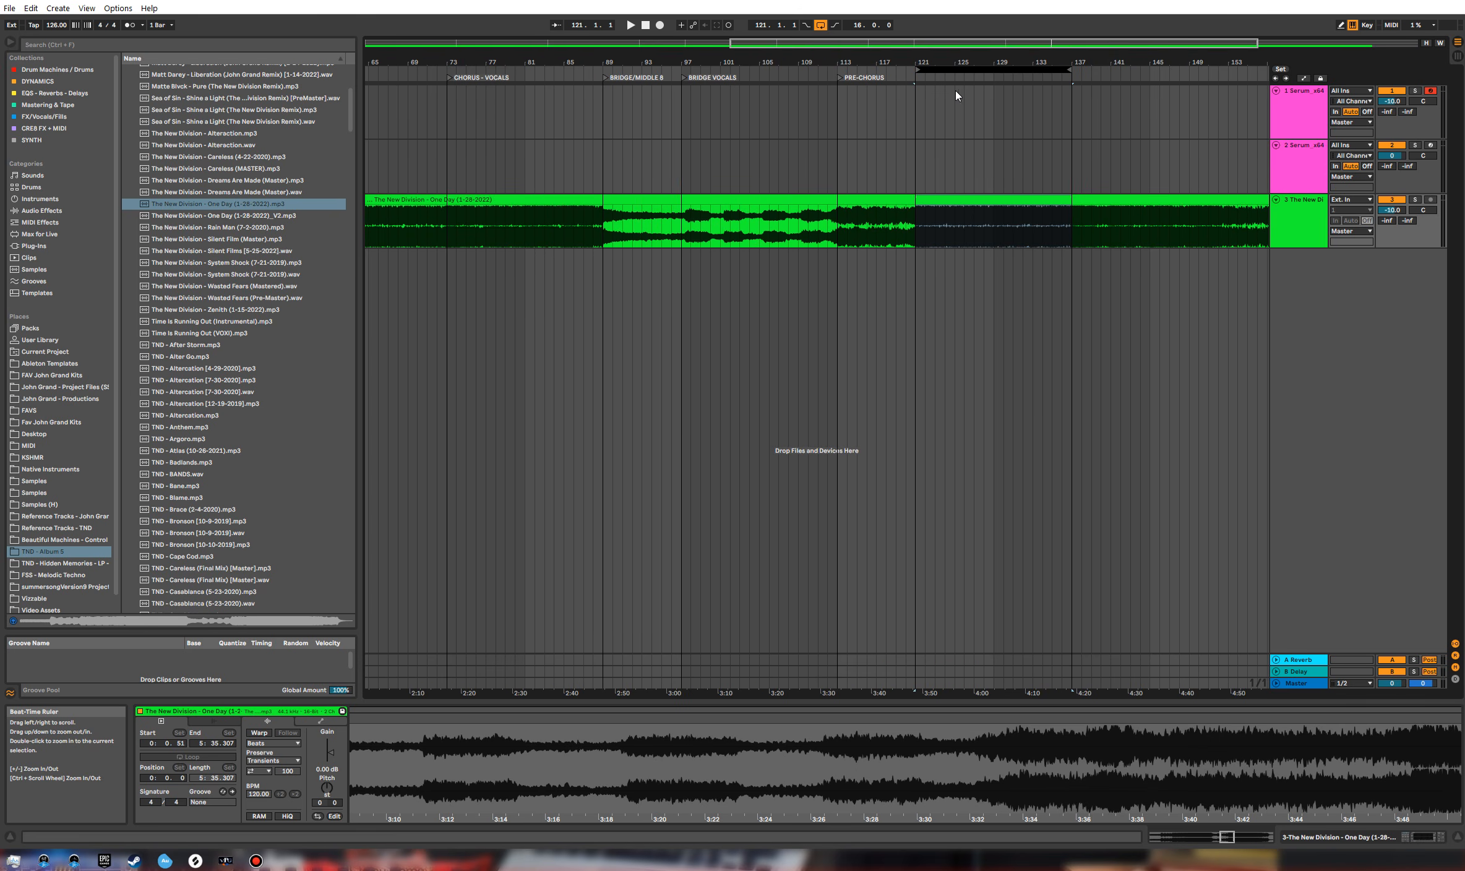
right_click(916, 78)
click(915, 111)
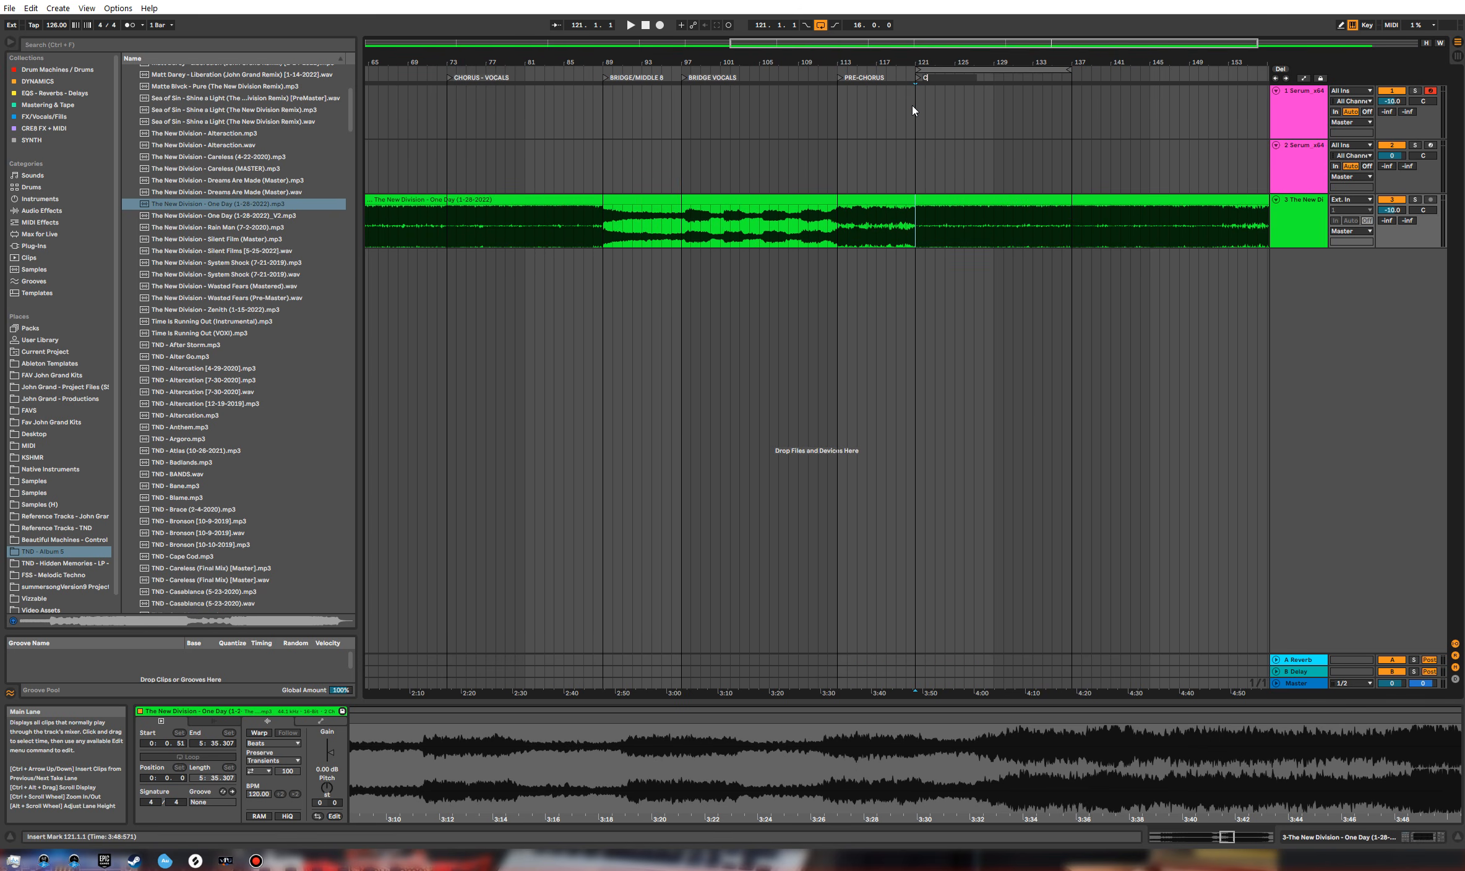
key(Return)
Step: Play the second chorus from bar 121 and give its locator the info text "CHORUS - NO VOCALS"
key(space)
drag(917, 62, 821, 80)
key(space)
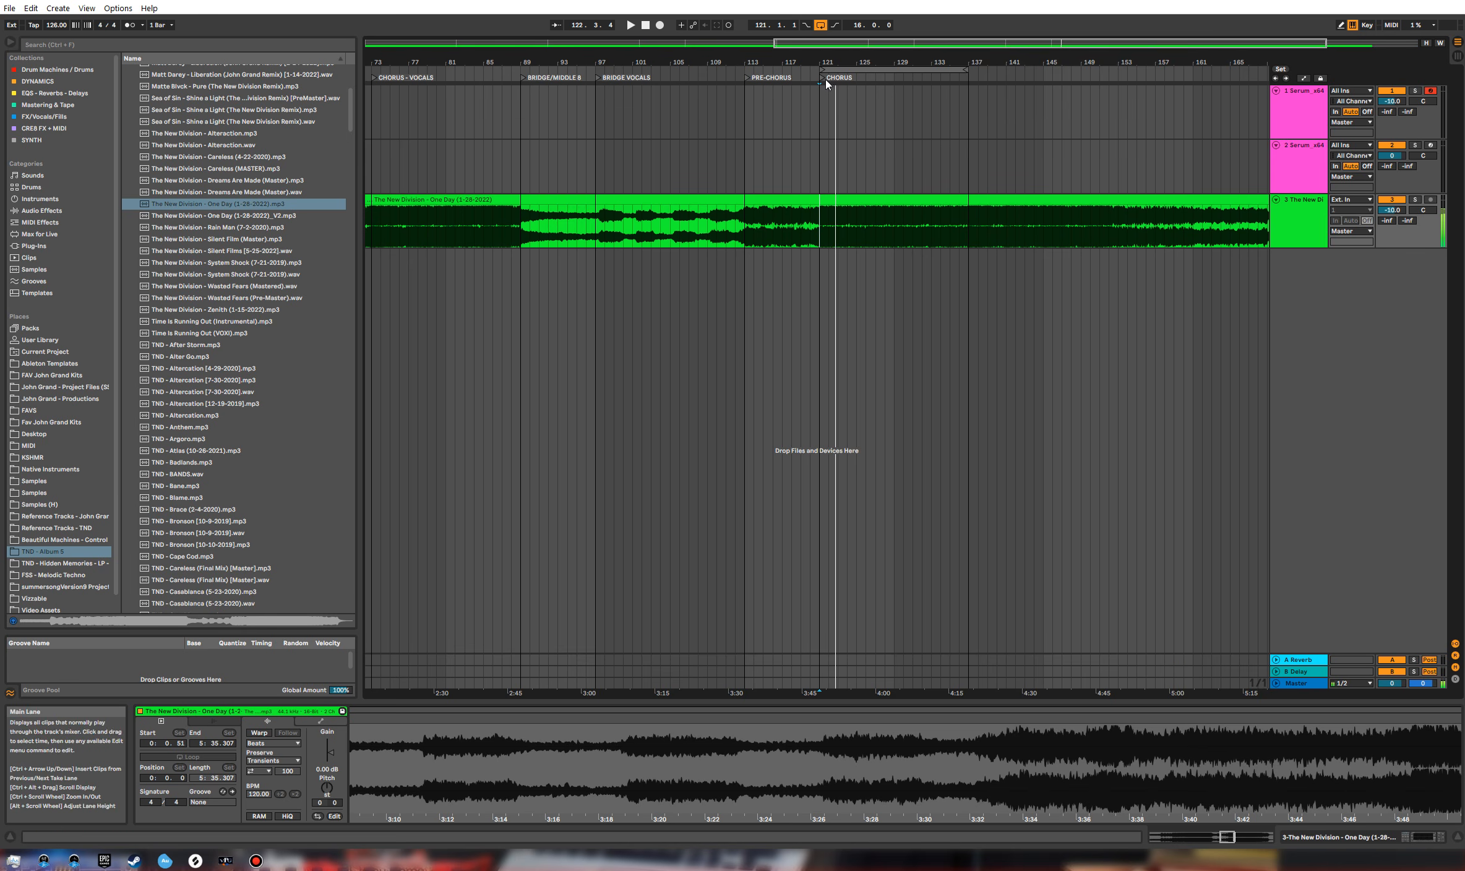
right_click(820, 79)
click(841, 105)
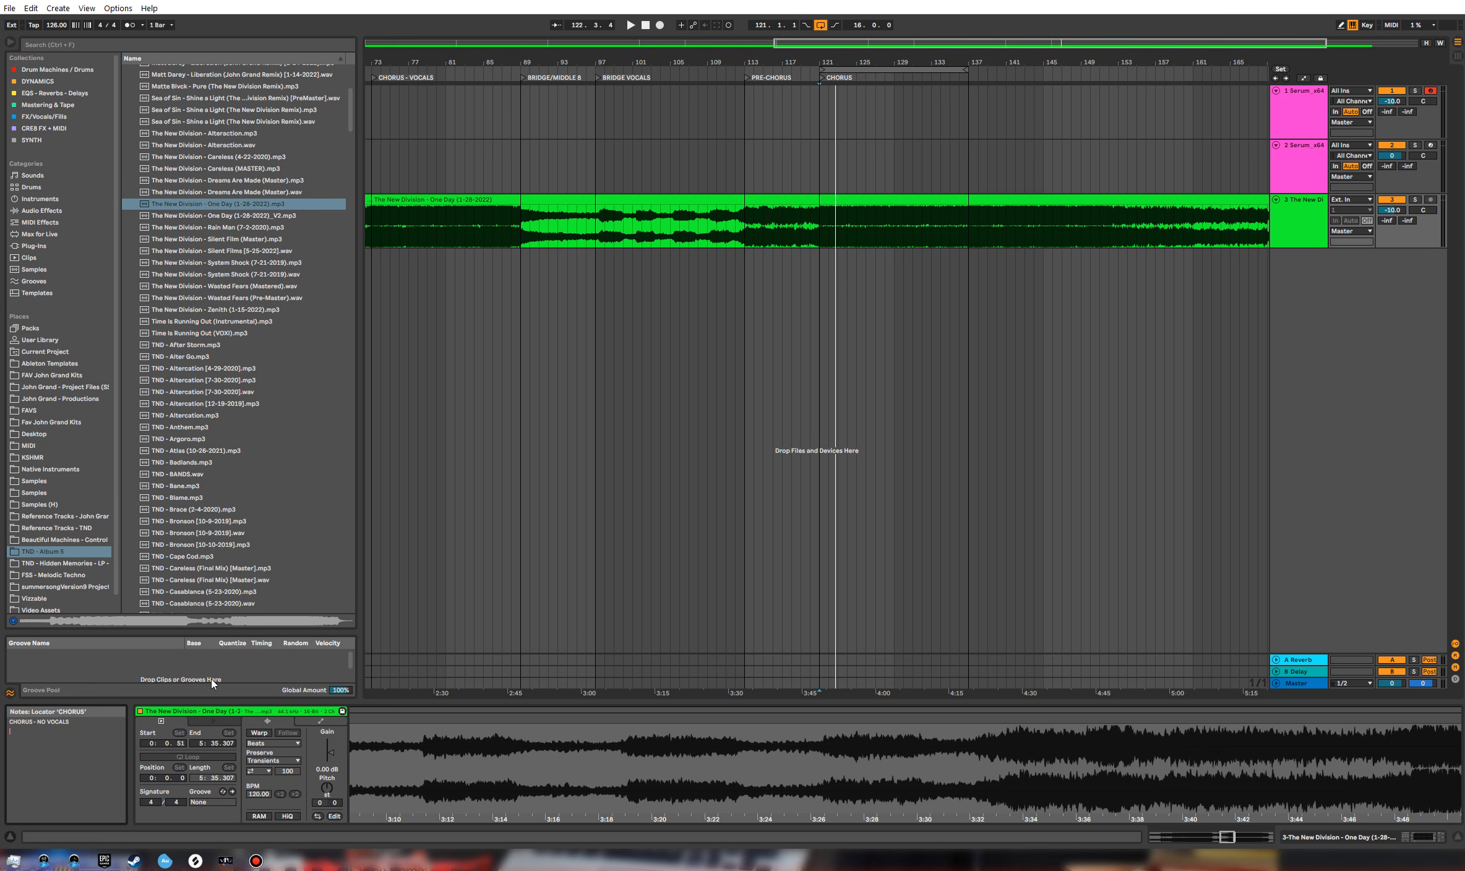
Step: Shorten the loop to 8 bars, place it at bar 129, and play that part of the chorus
click(877, 71)
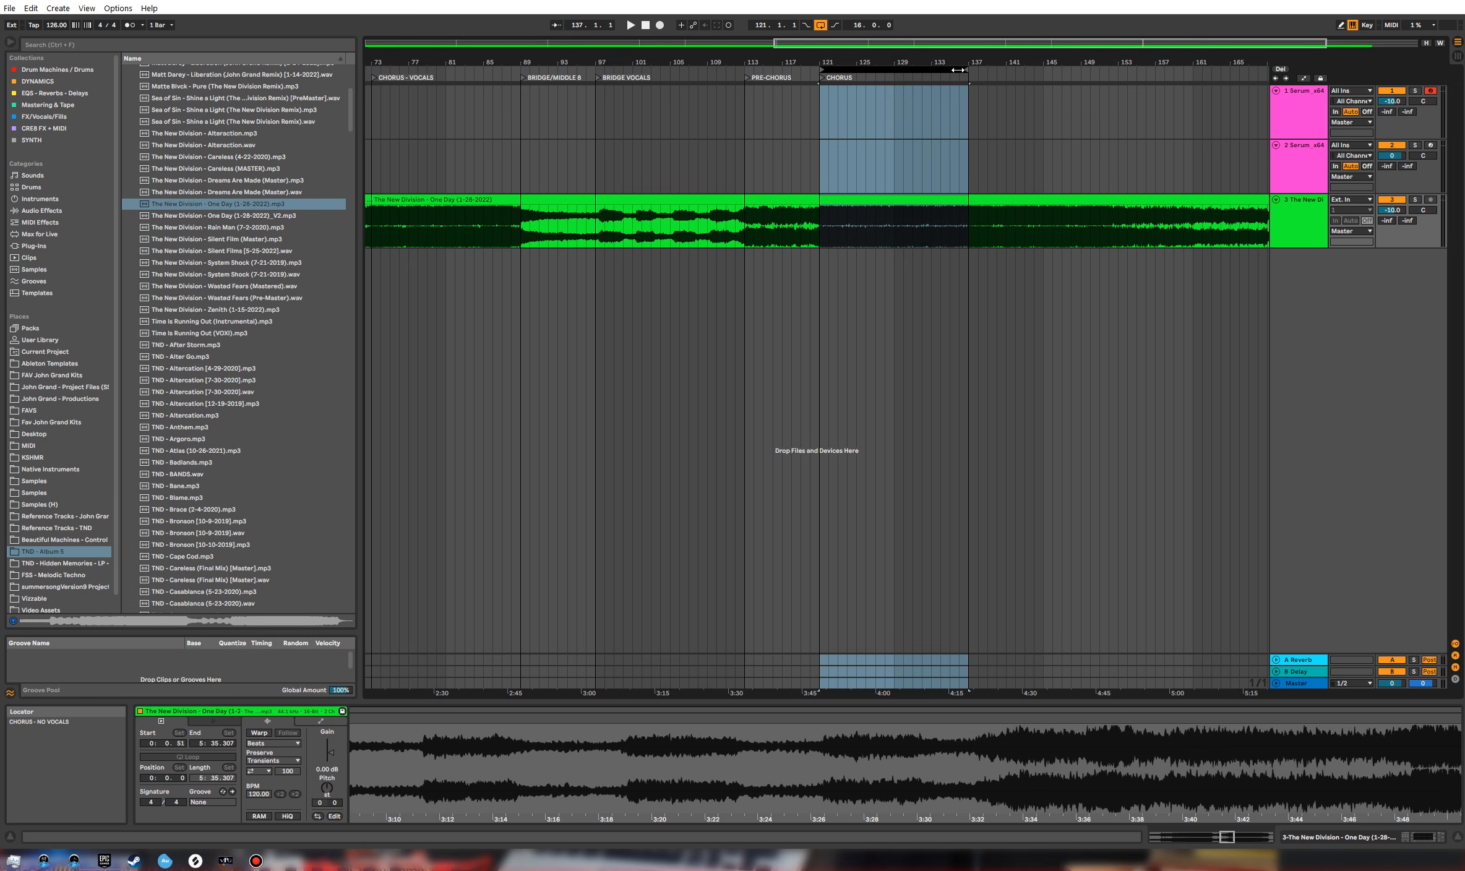
drag(968, 72, 804, 66)
key(space)
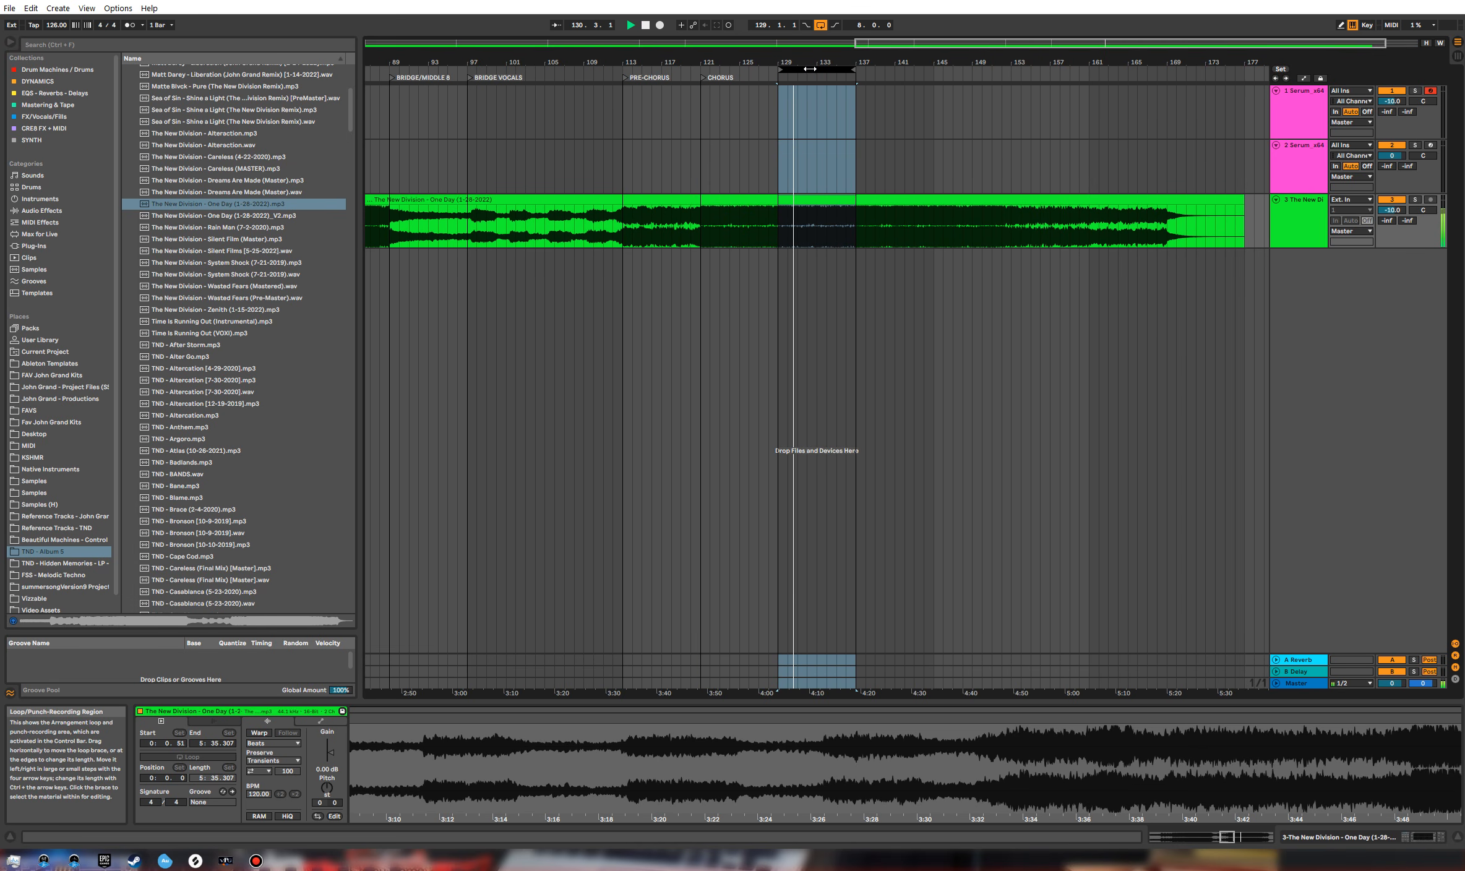
Step: Move the 8-bar loop to bar 137 and add a locator named CHORUS VOCALS there
click(859, 102)
drag(786, 72, 863, 75)
click(864, 102)
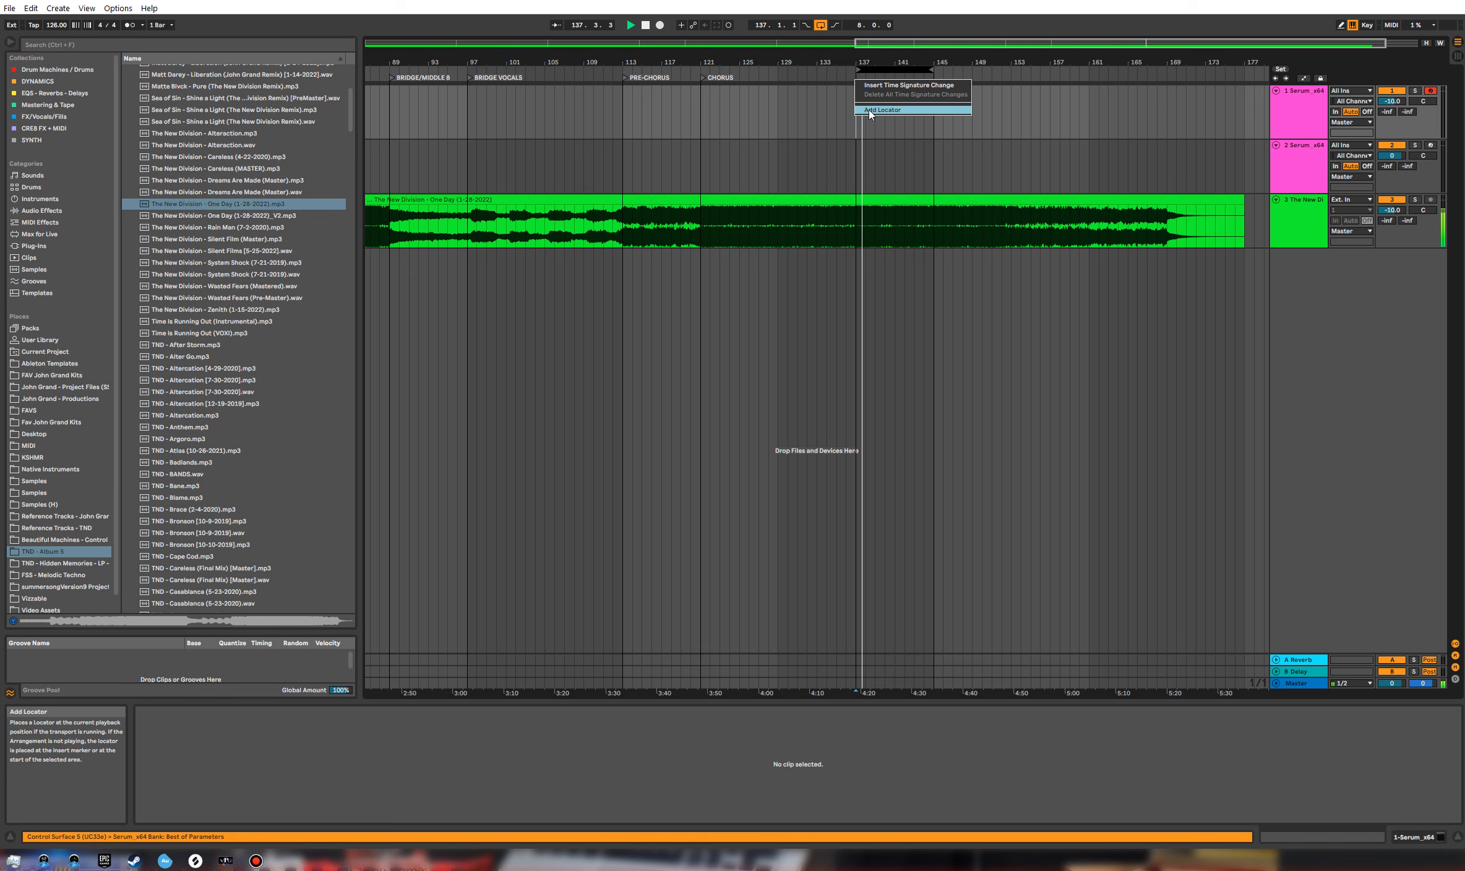
text(horus vocals)
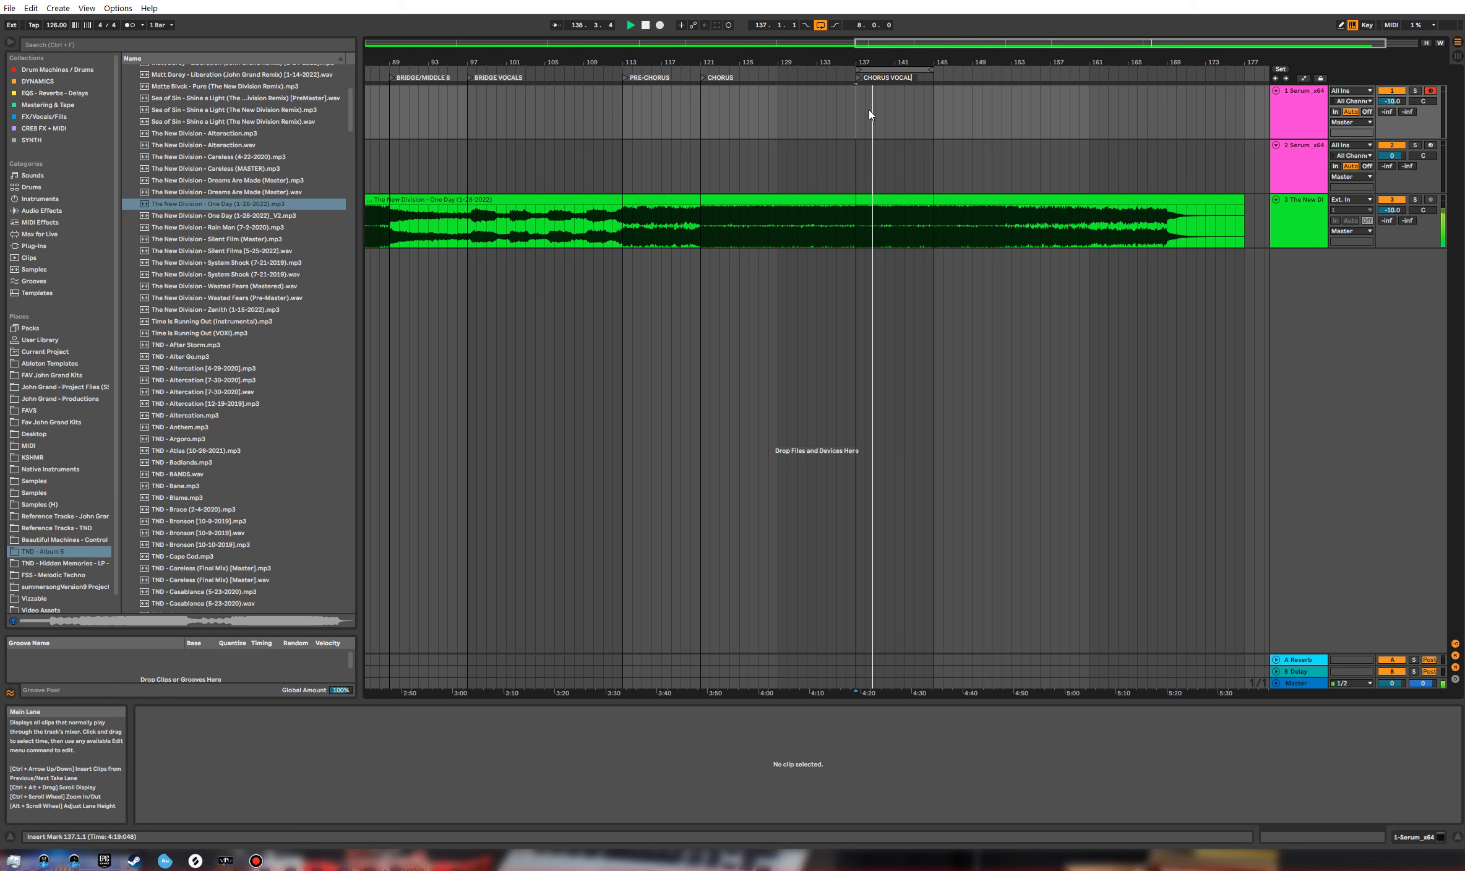
key(Return)
Step: Move the loop to bar 153, add a locator named OUTRO there, and stop playback
drag(899, 73, 1018, 70)
right_click(1013, 77)
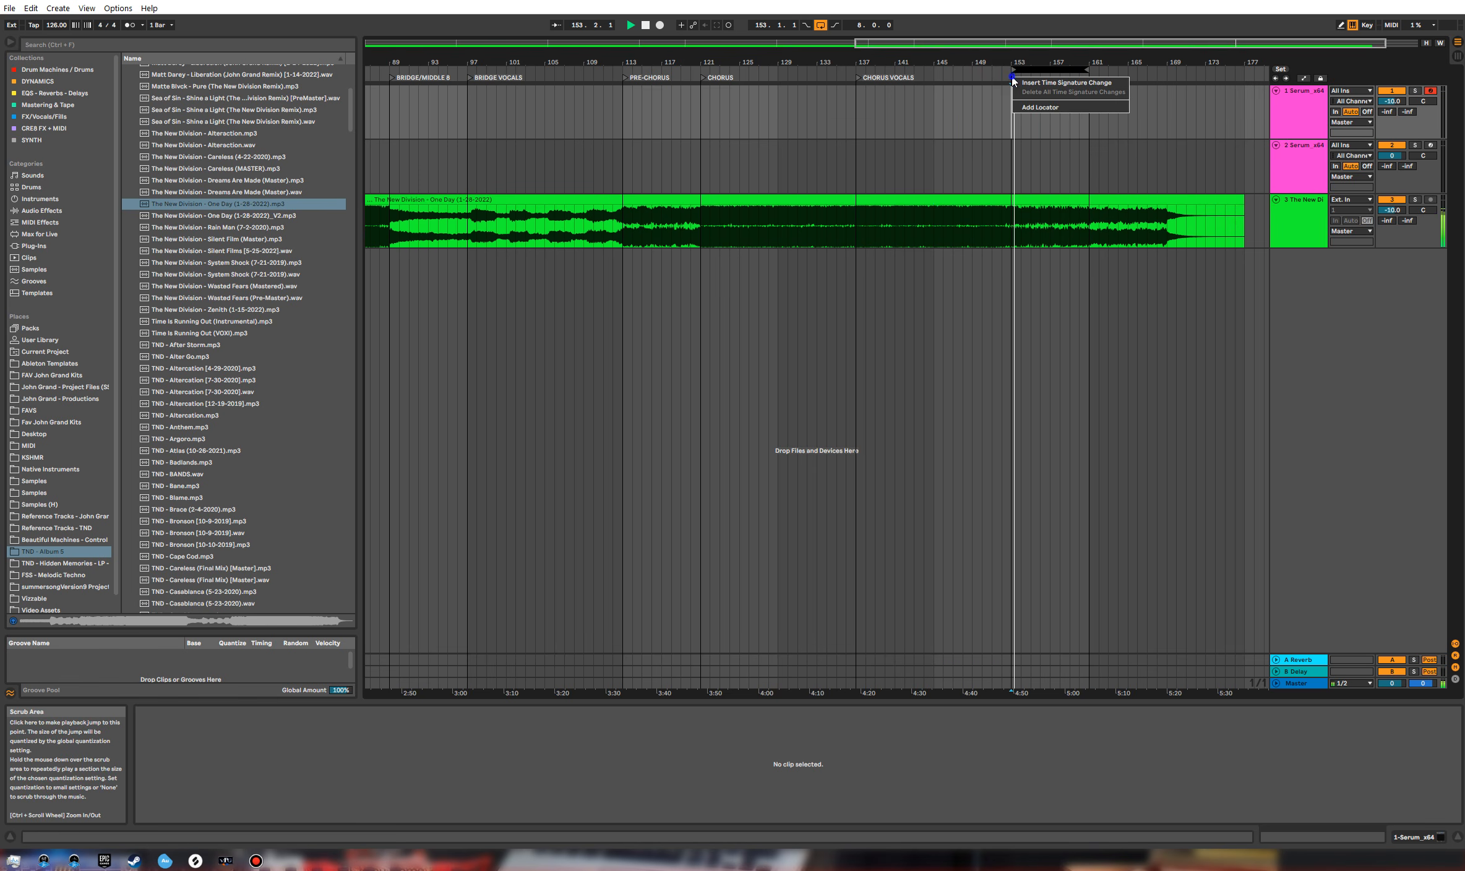
click(1026, 107)
text(OUTRO)
key(Return)
key(space)
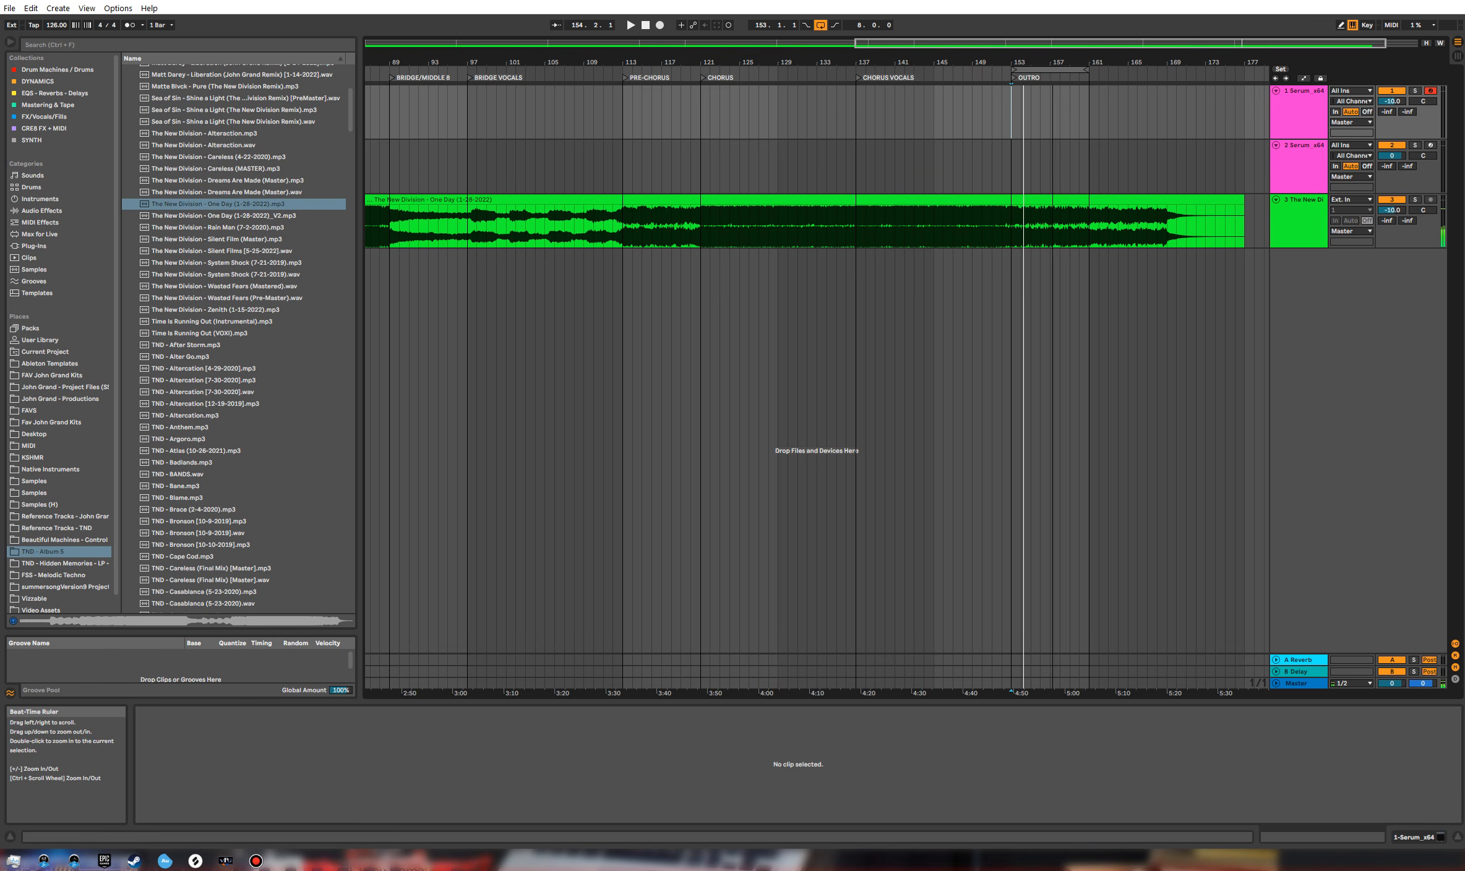
Step: Move the 8-bar loop to bar 161 at the end of the song
double_click(1077, 62)
drag(1140, 70, 1174, 71)
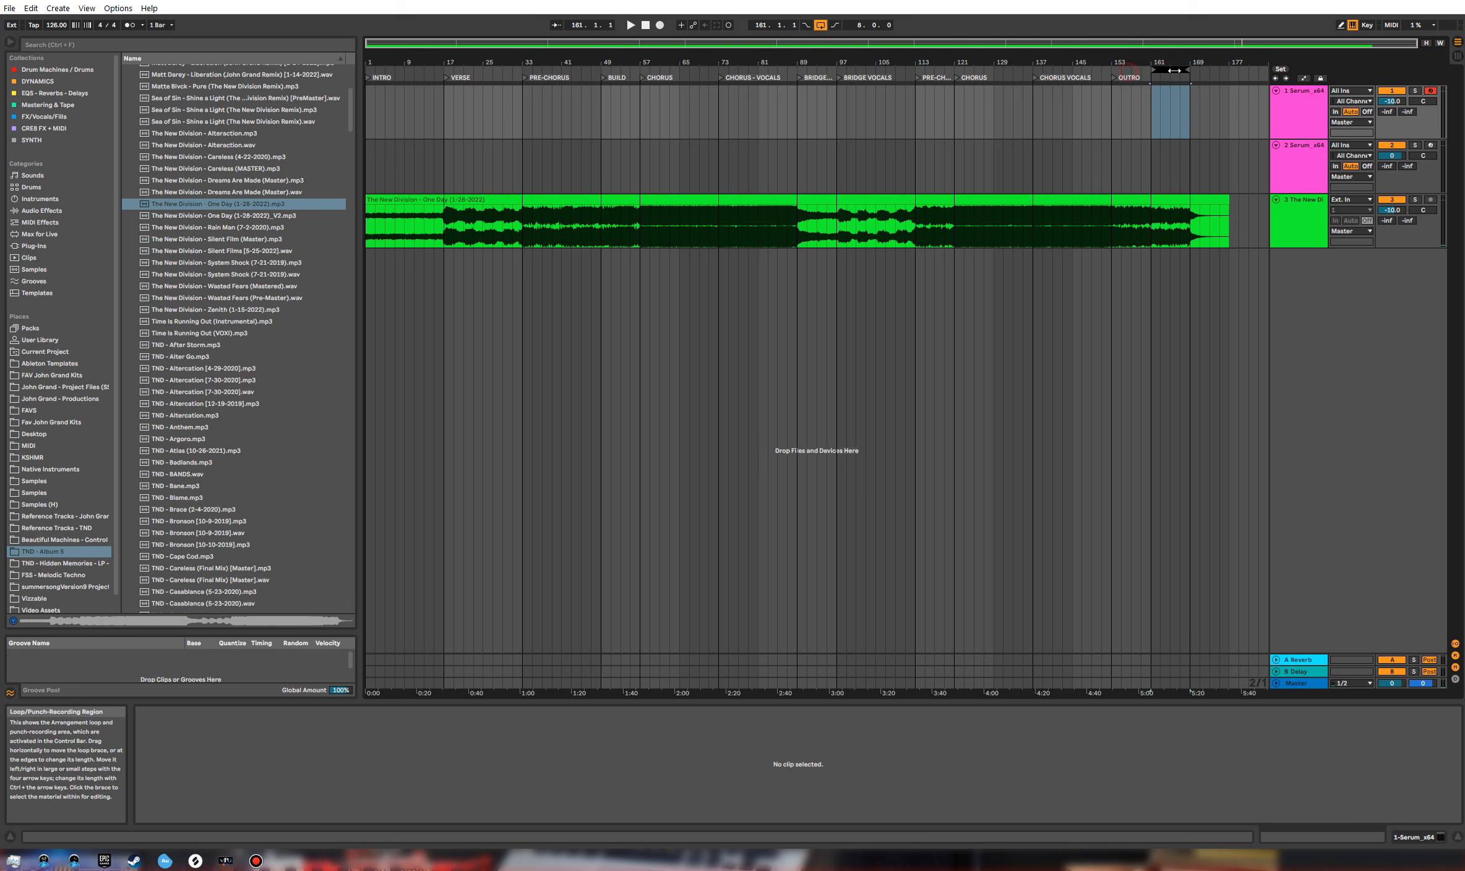
click(1151, 108)
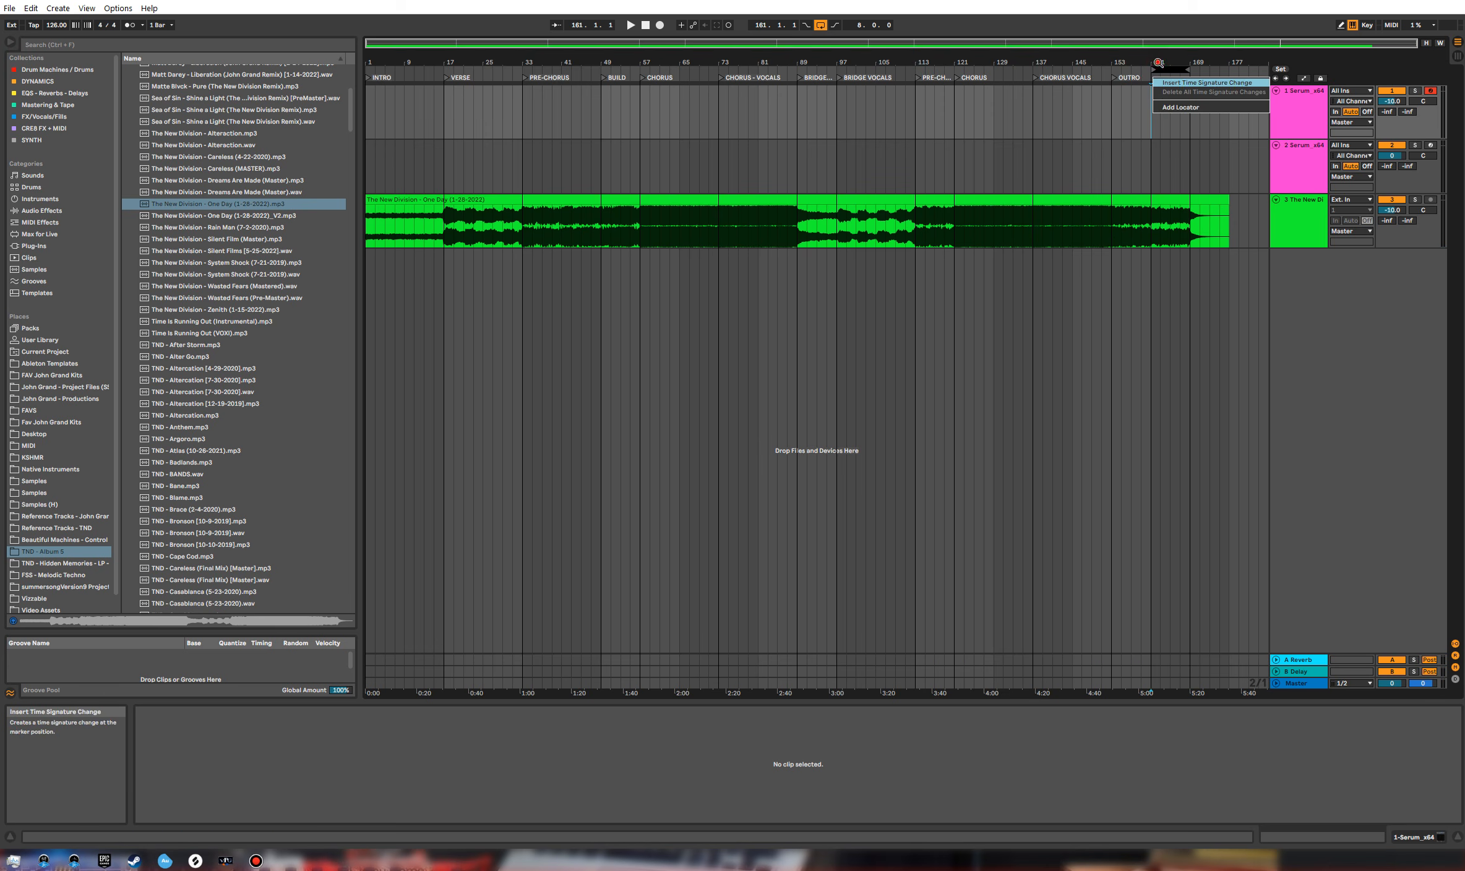
Step: Insert a new MIDI track, place it above all other tracks, and fold it
right_click(1300, 99)
click(1355, 189)
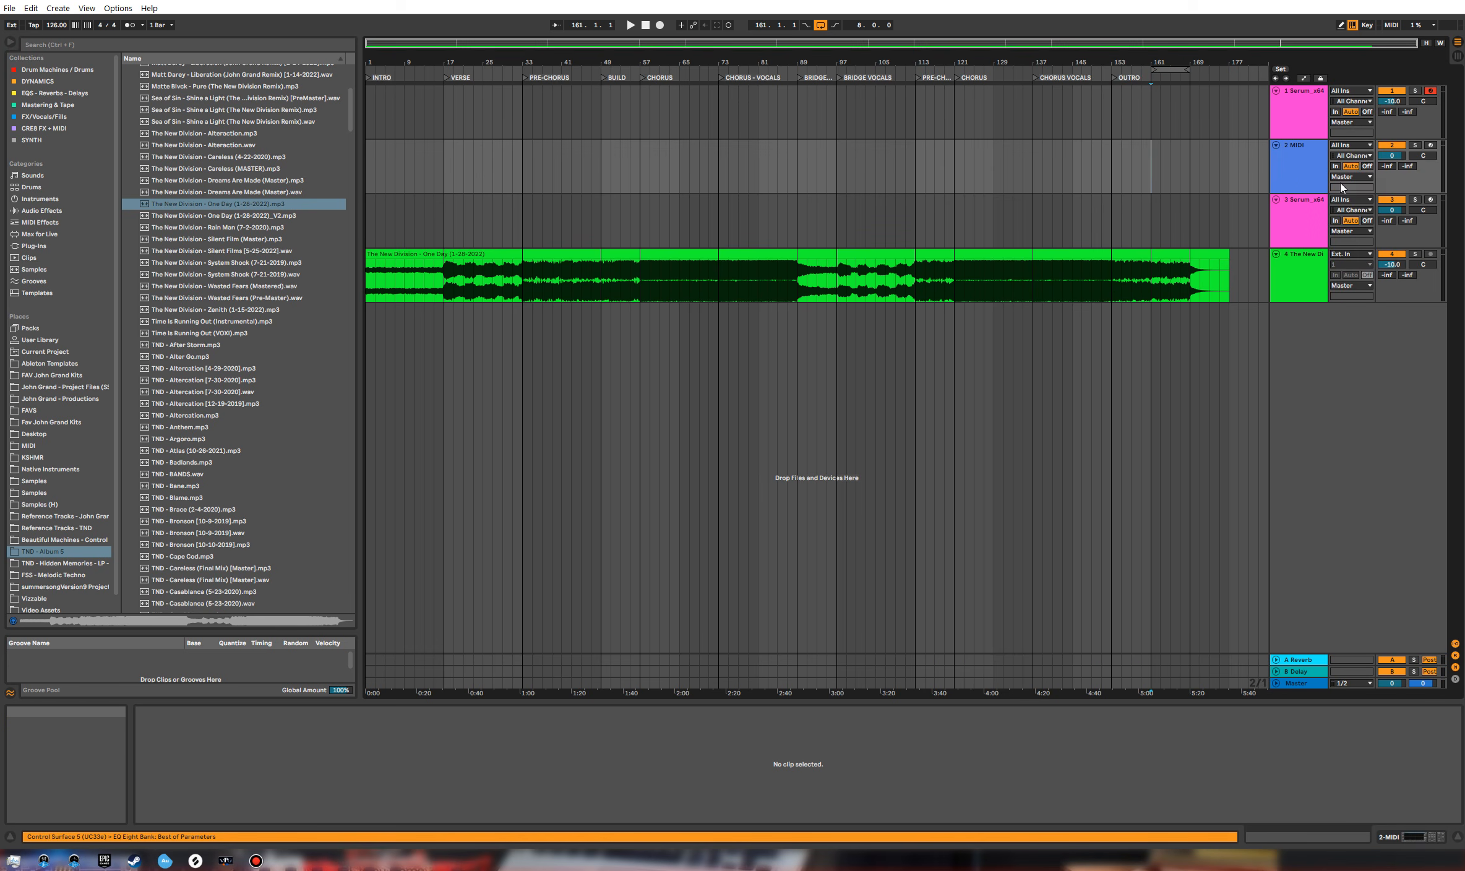
drag(1304, 97, 1302, 95)
click(1277, 93)
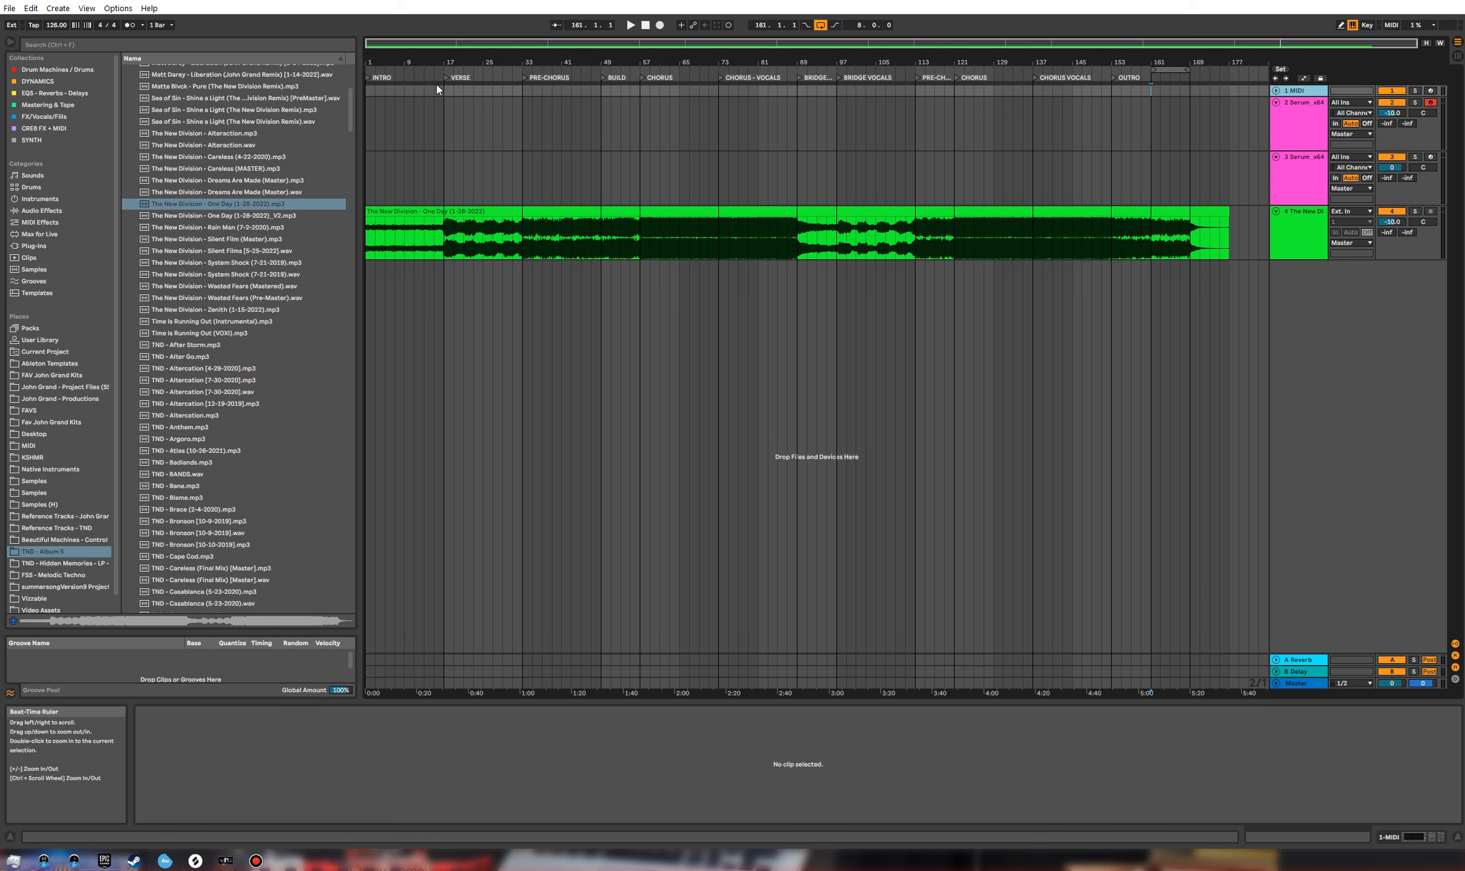
Step: Create a white 16-bar clip named INTRO at bar 1 of the MIDI track and copy it to bar 153 as OUTRO
drag(444, 91, 363, 89)
key(ctrl+shift+m)
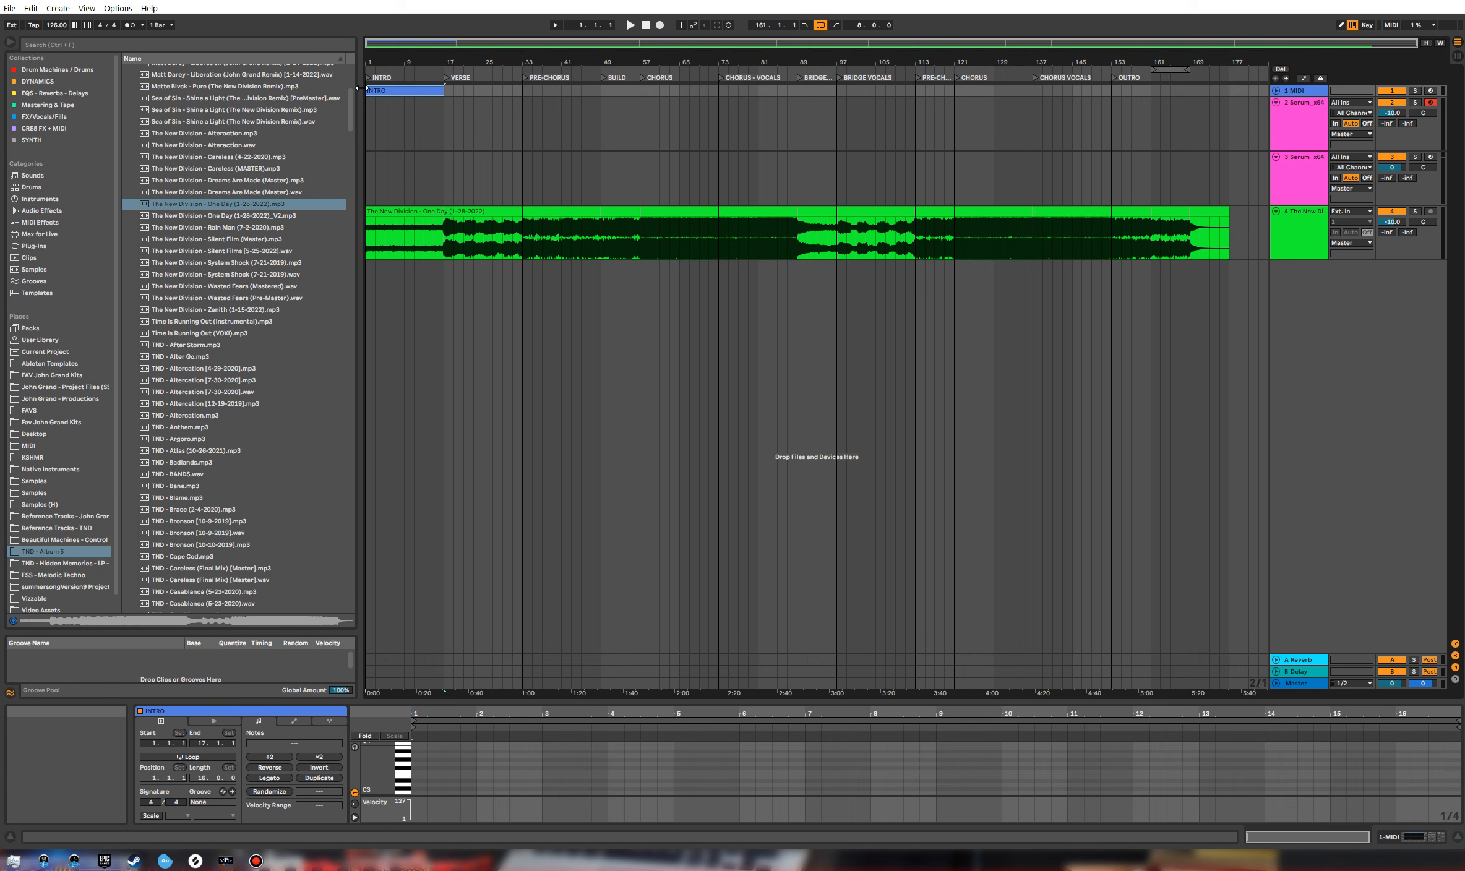
right_click(390, 90)
click(541, 291)
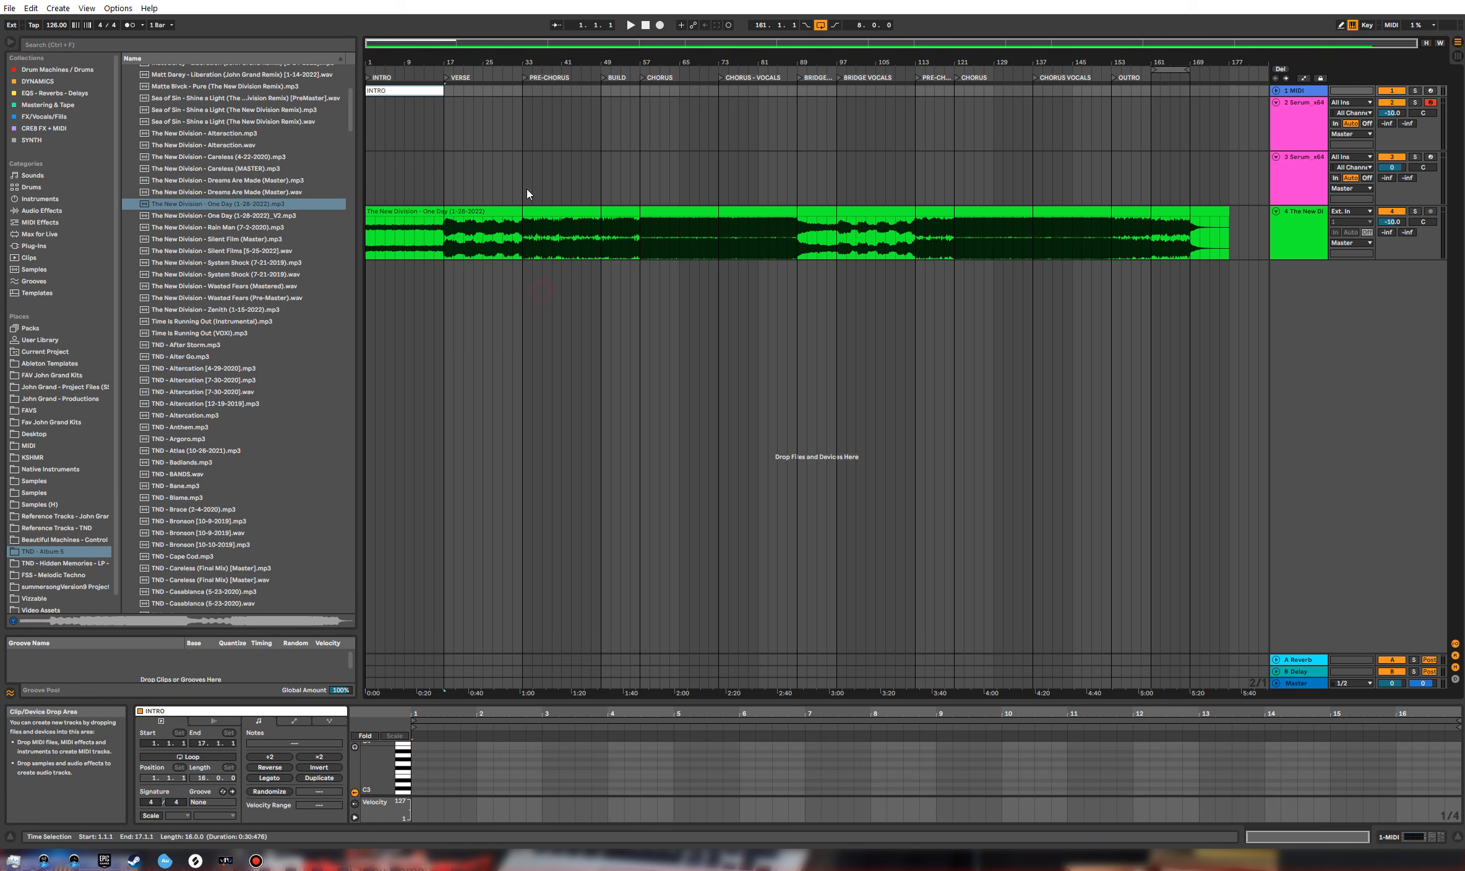
drag(378, 91, 1125, 94)
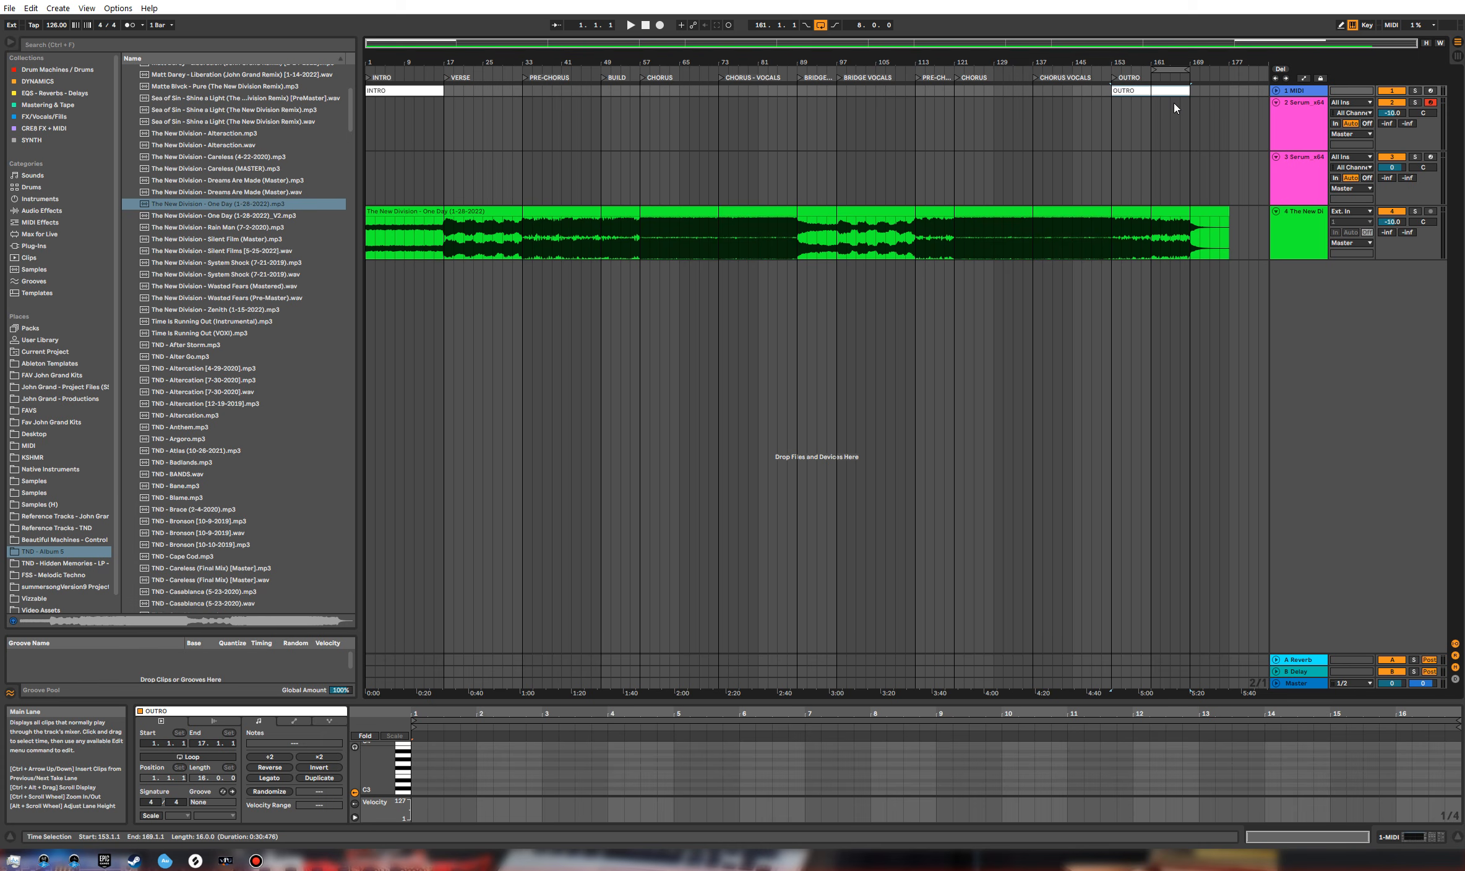
Step: Create a clip named VERSE from bar 17 to bar 33 and split it at bar 25
mouse_move(523, 93)
mouse_down()
mouse_move(448, 93)
mouse_move(523, 95)
mouse_up()
key(ctrl+shift+m)
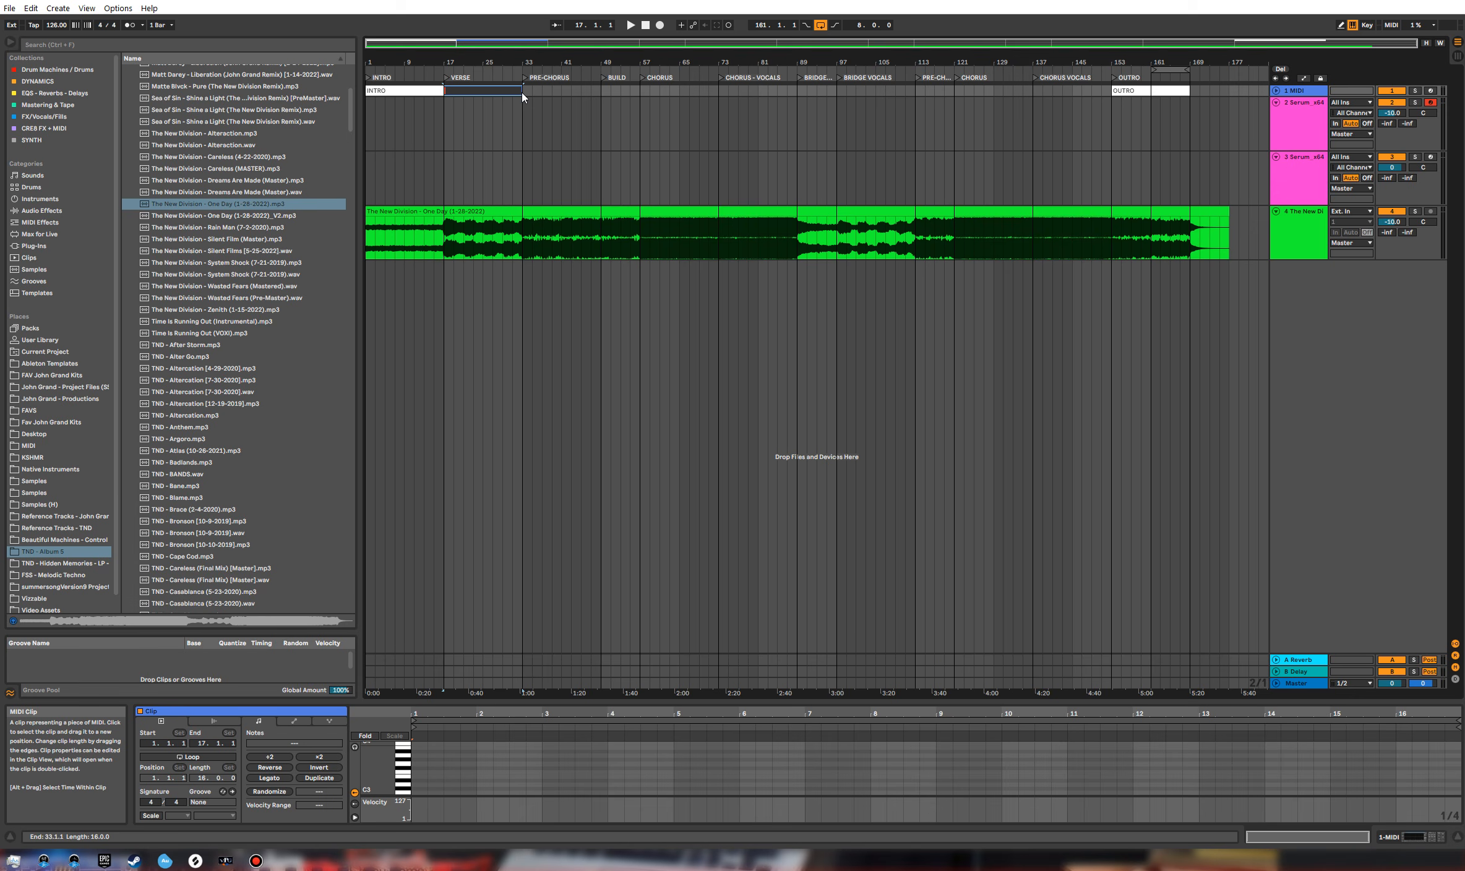
text(ERS)
key(Return)
click(486, 91)
key(ctrl+e)
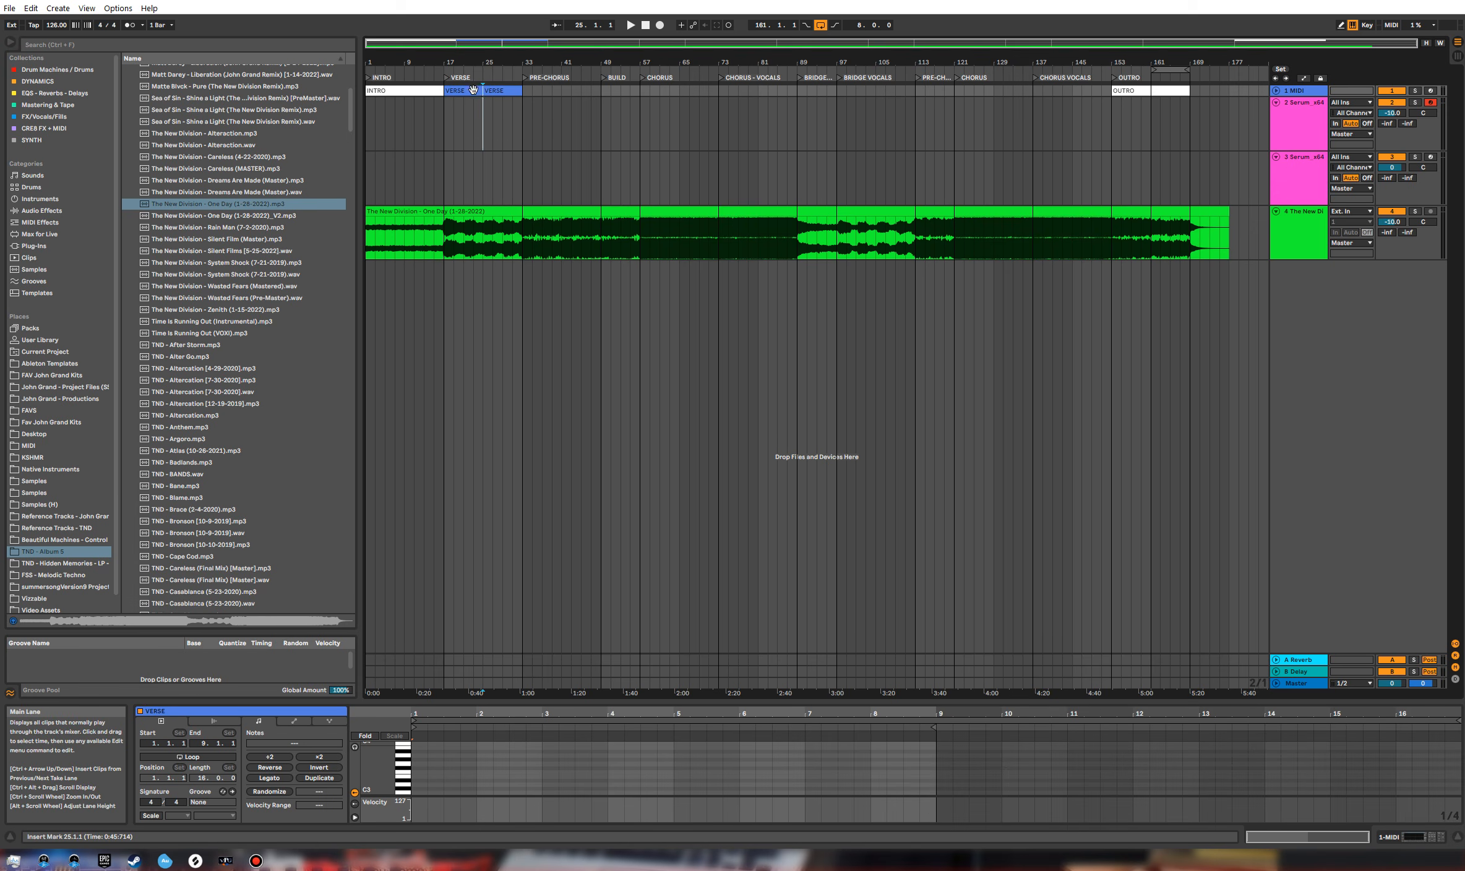
Step: Play the song briefly from the start of the verse and split the INTRO clip at bar 9
click(494, 90)
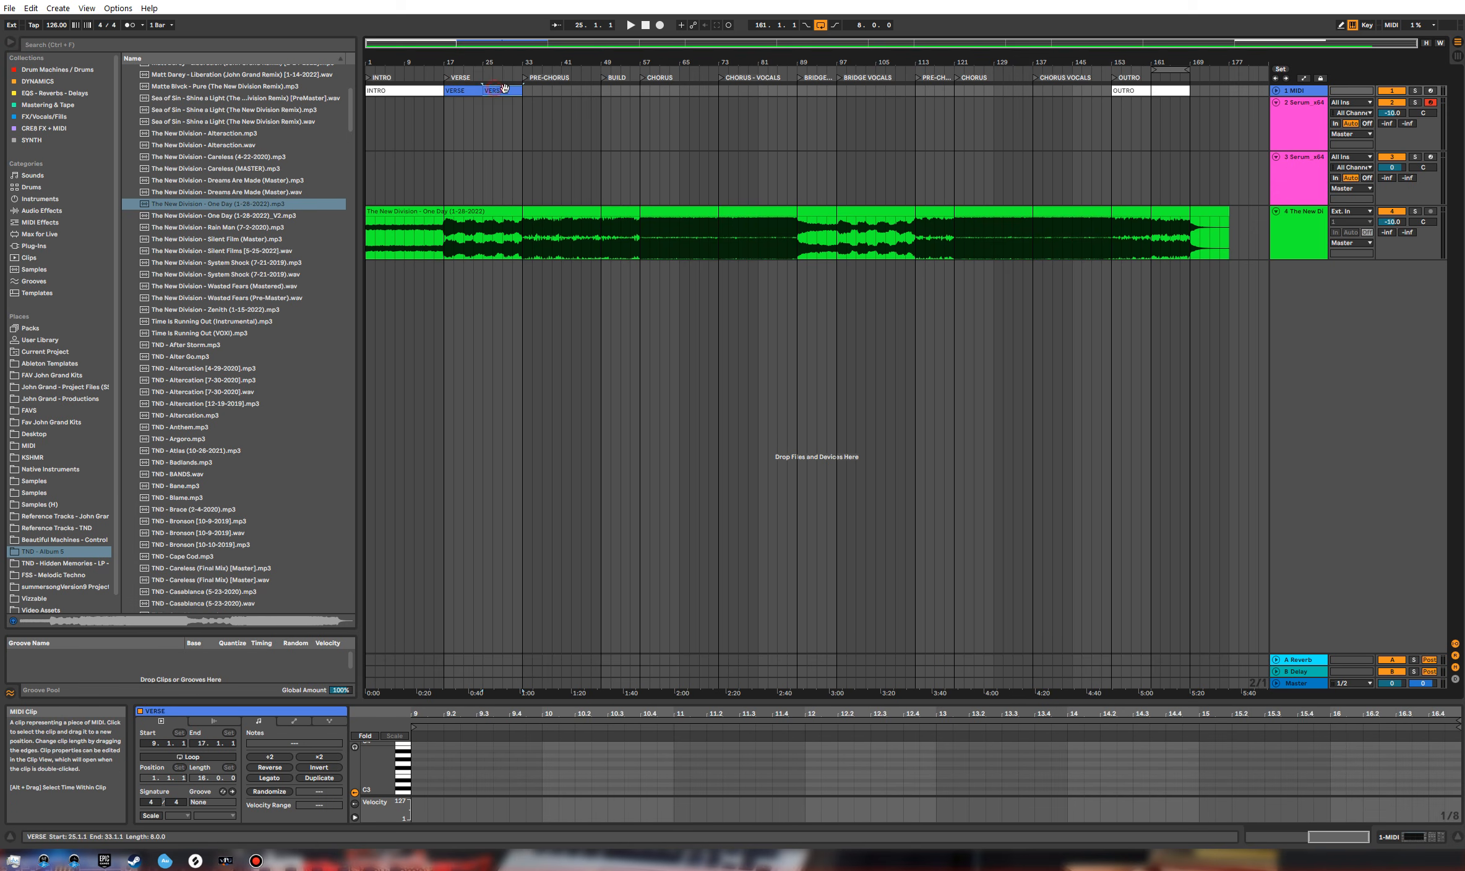
key(space)
key(space)
click(460, 90)
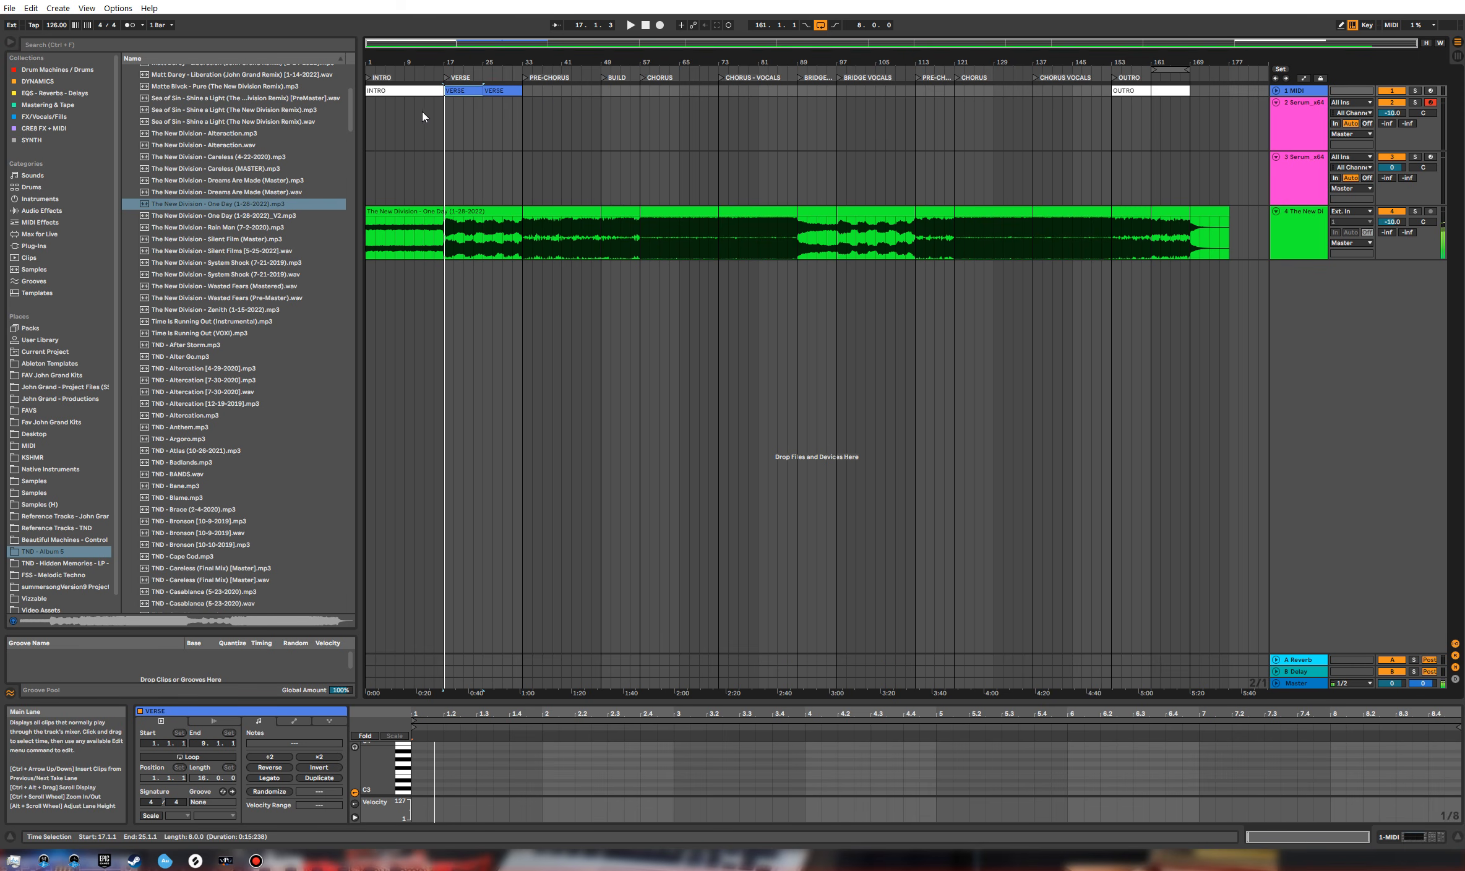
click(501, 91)
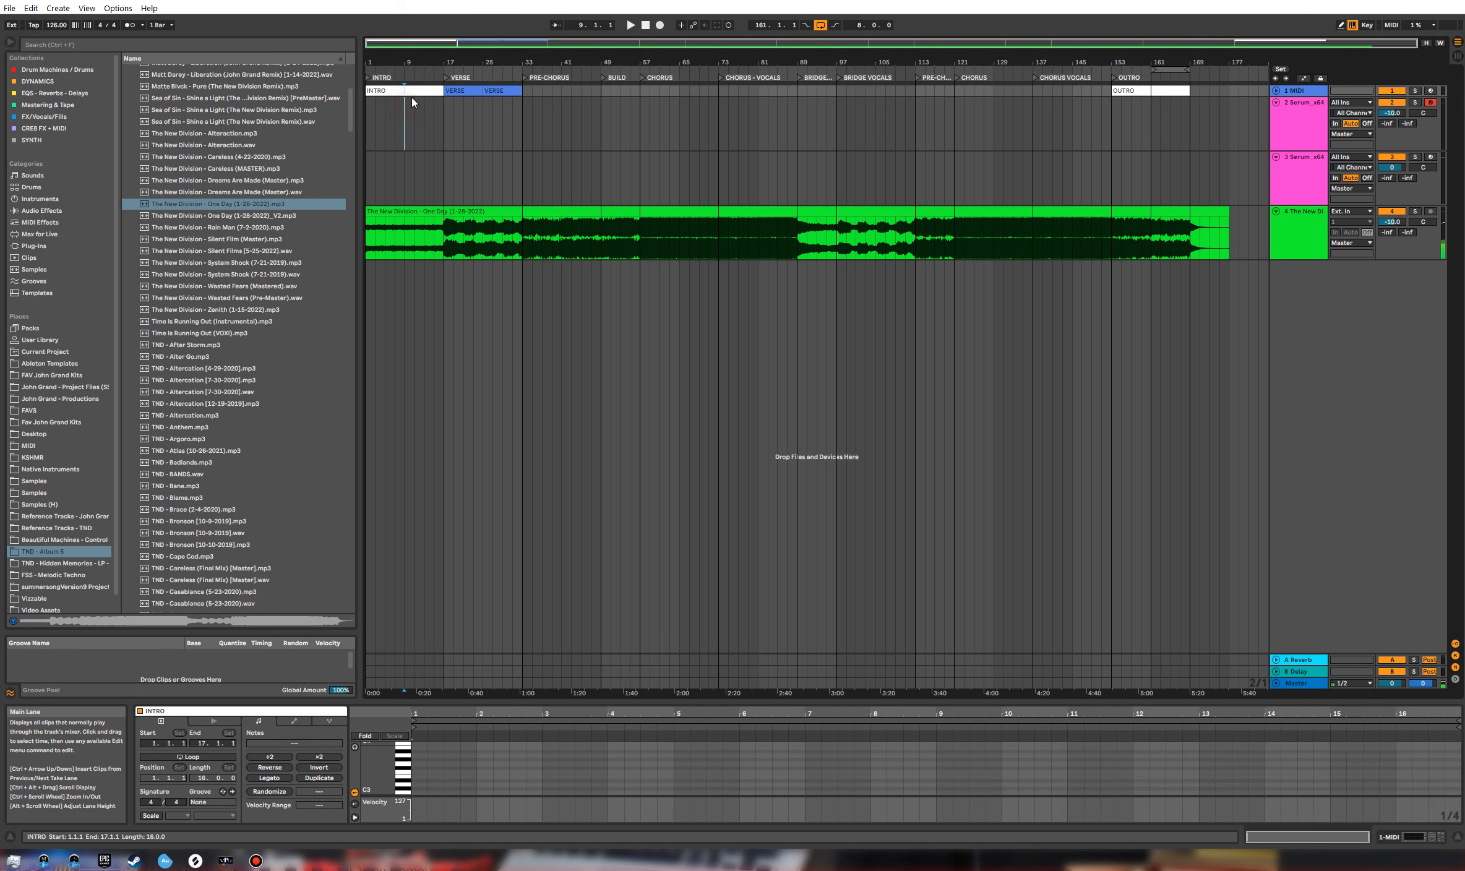
Step: Duplicate the second VERSE clip to bar 33, rename the copy PRE-CHORUS, and colour it pink
click(513, 90)
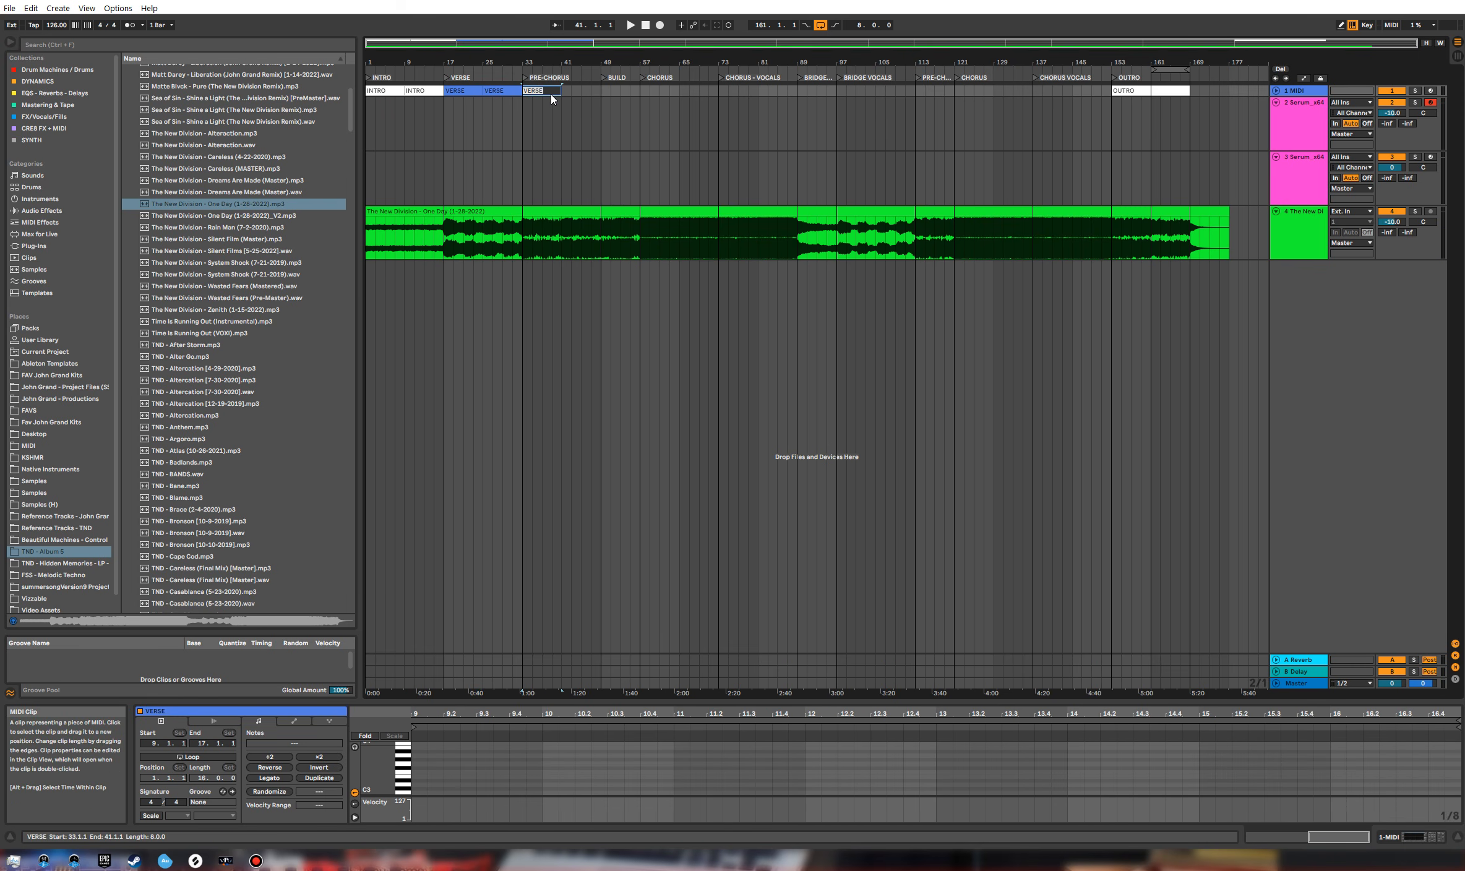
text(PRE-CHORUS)
key(Return)
right_click(550, 92)
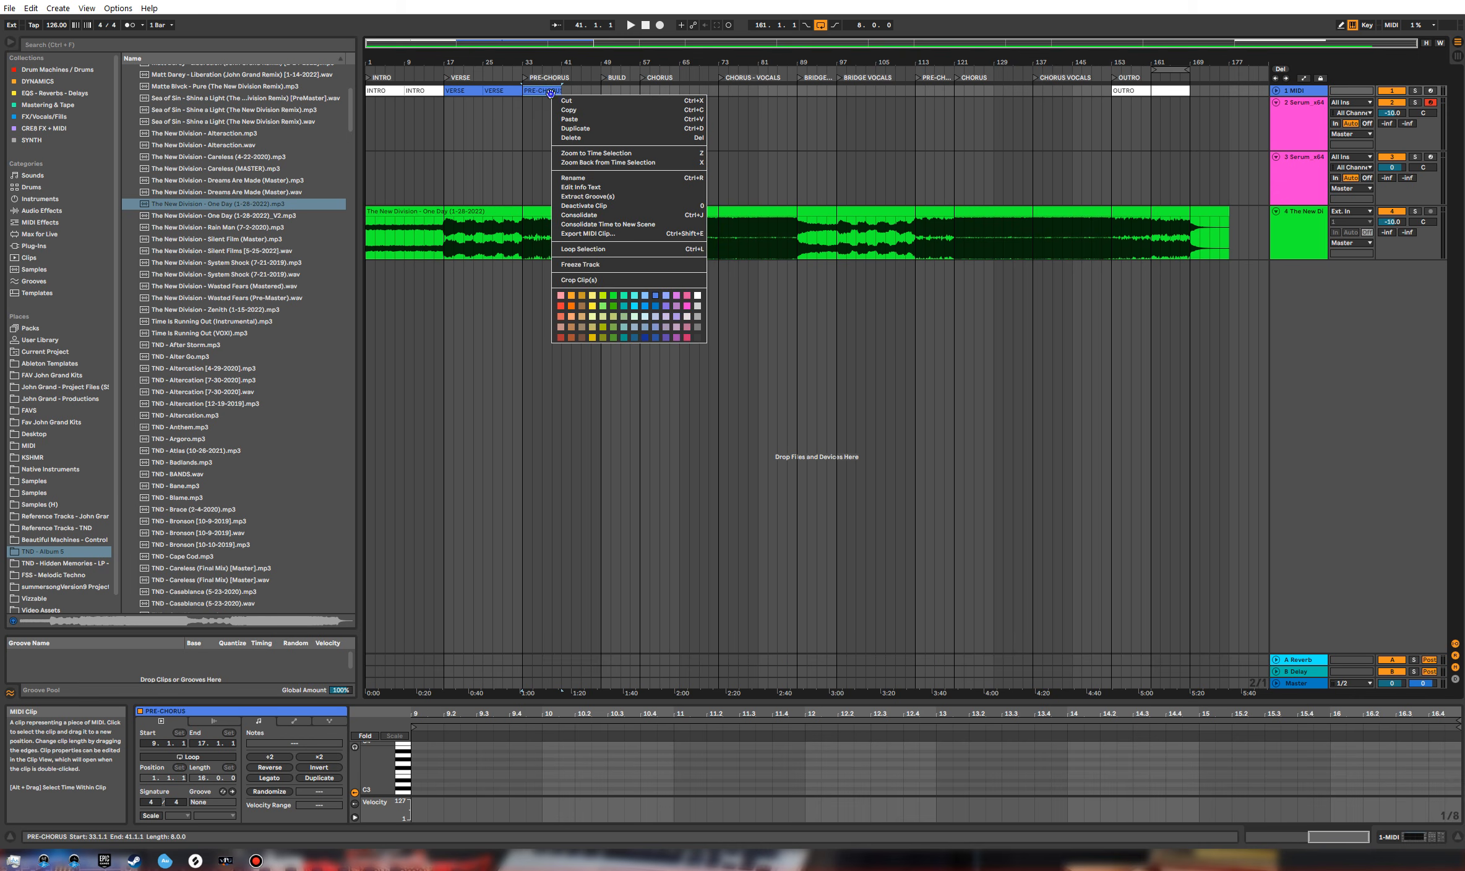
click(687, 296)
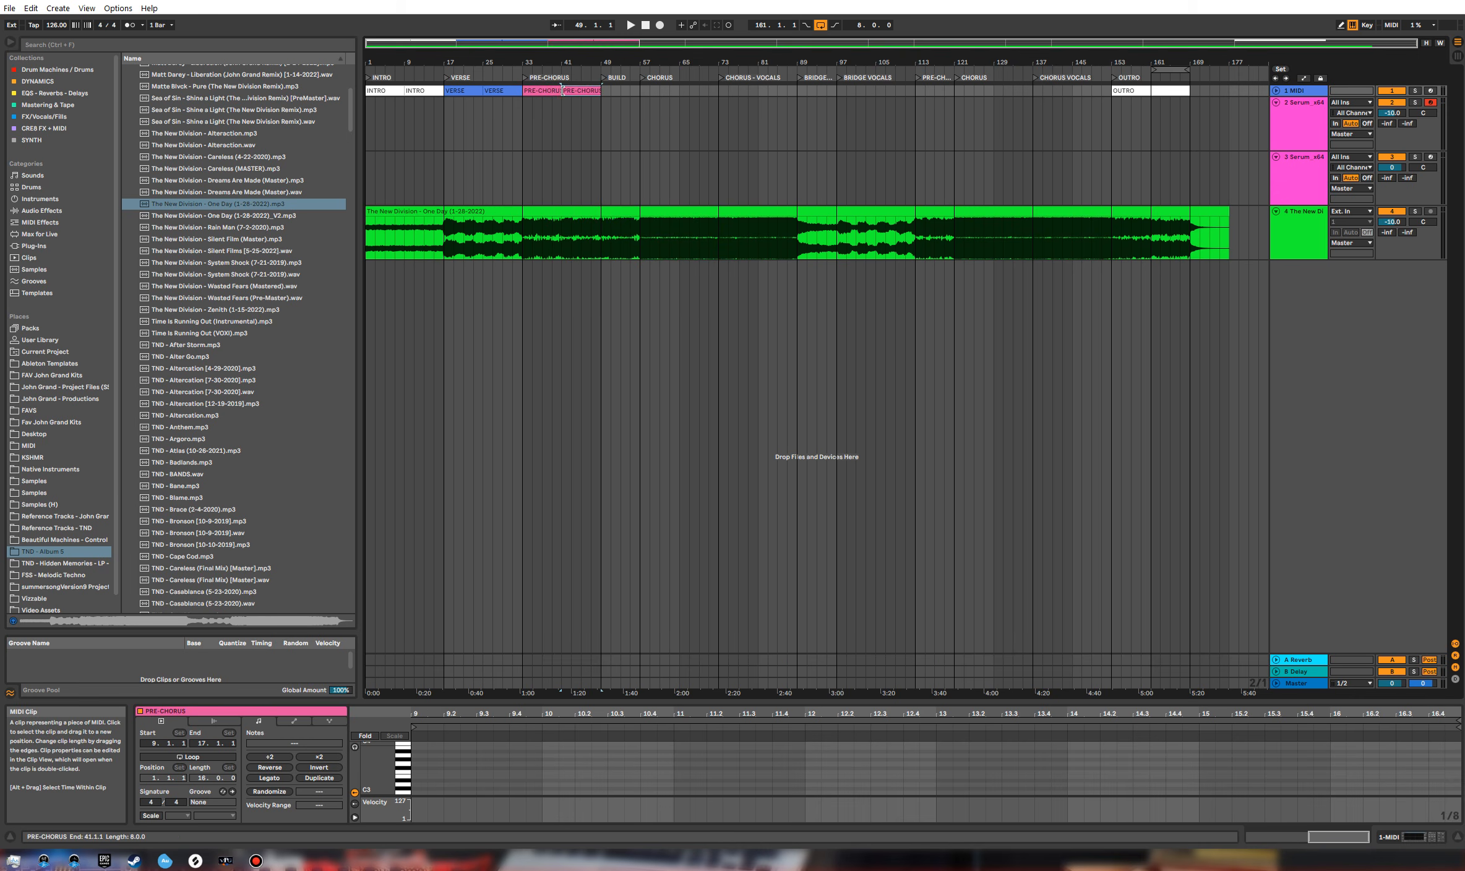
Step: Duplicate the PRE-CHORUS clip to bars 41 and 49, then rename the copy at bar 49 BUILD and colour it dark red
key(ctrl+d)
right_click(629, 92)
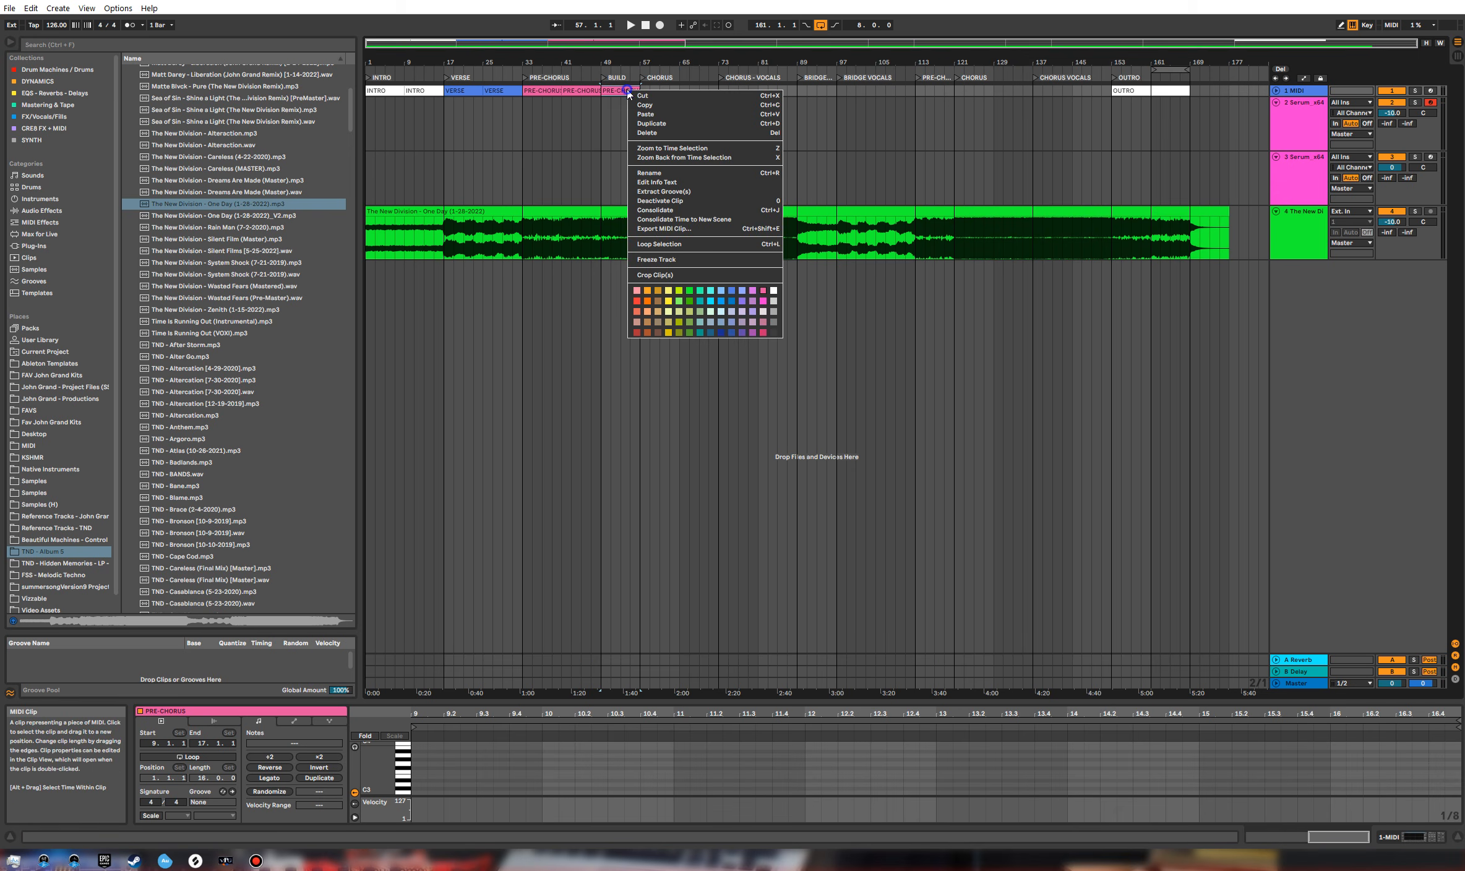
click(636, 332)
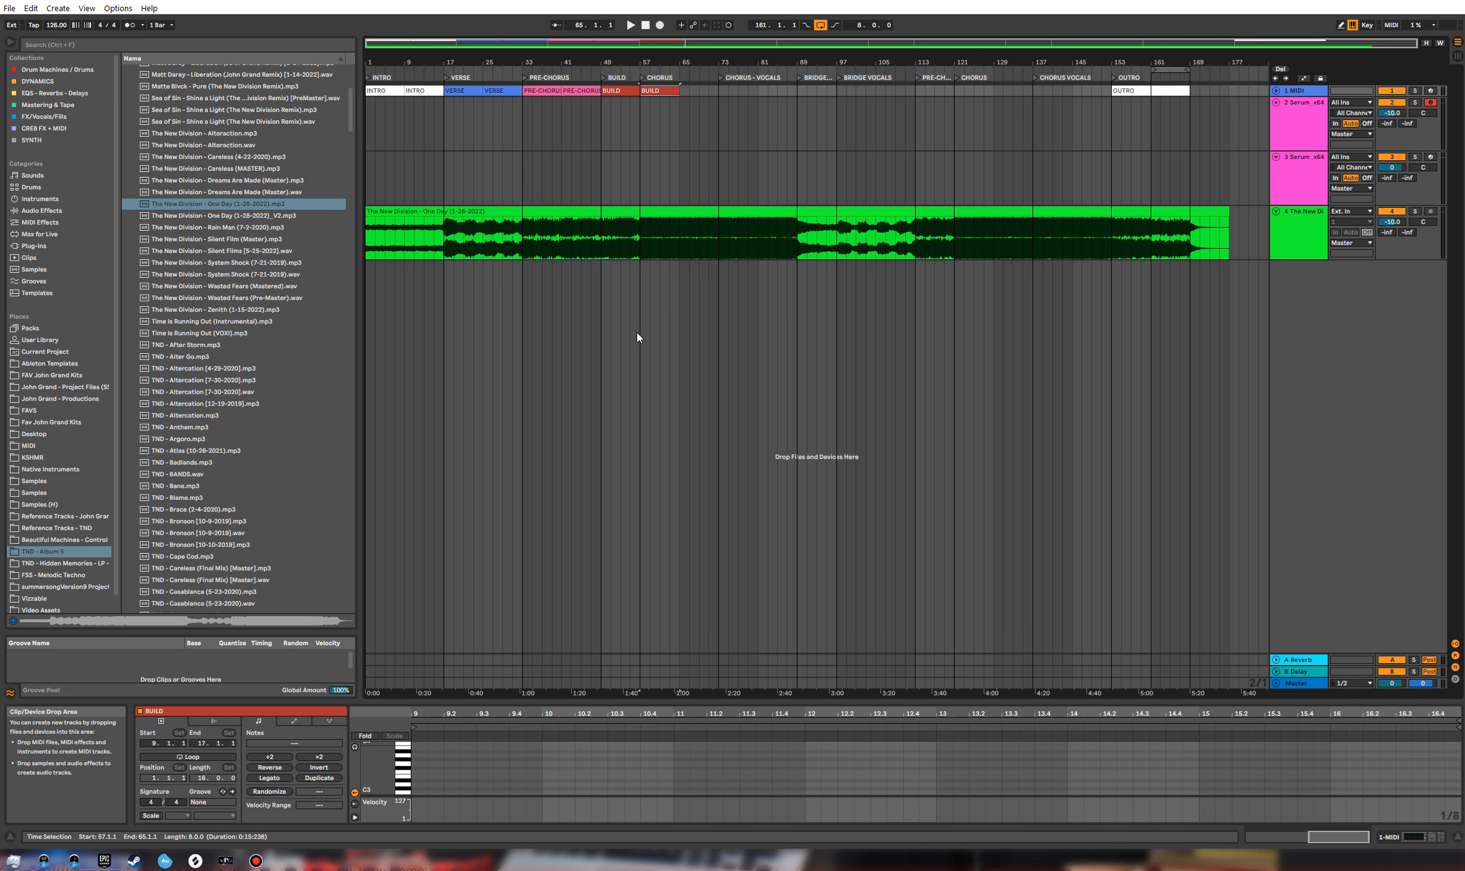
Step: Turn the BUILD copy at bar 57 into a dark blue CHORUS clip and duplicate it until bar 89
right_click(665, 90)
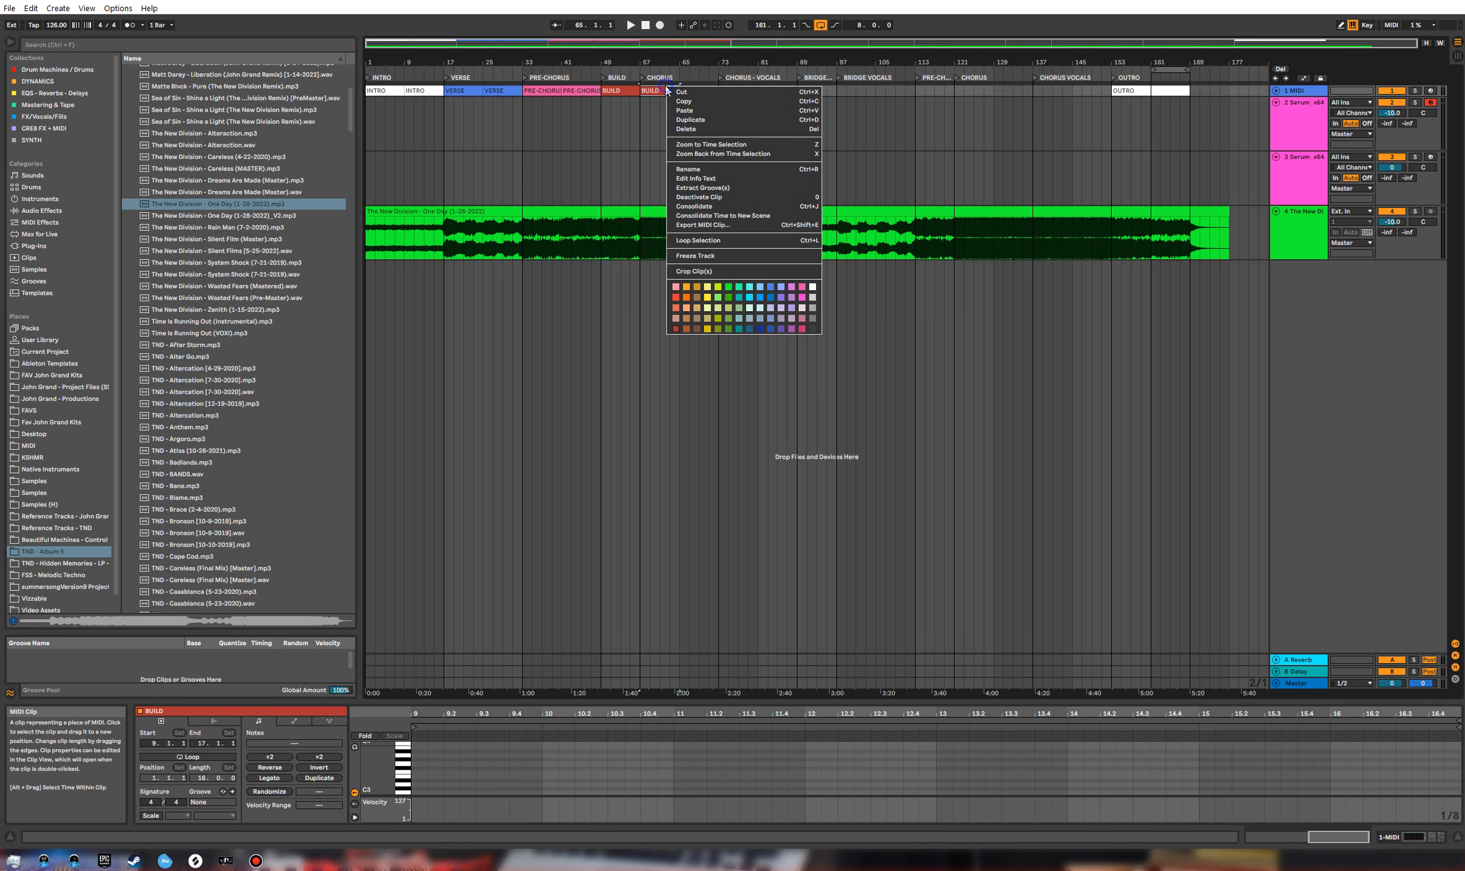
click(760, 330)
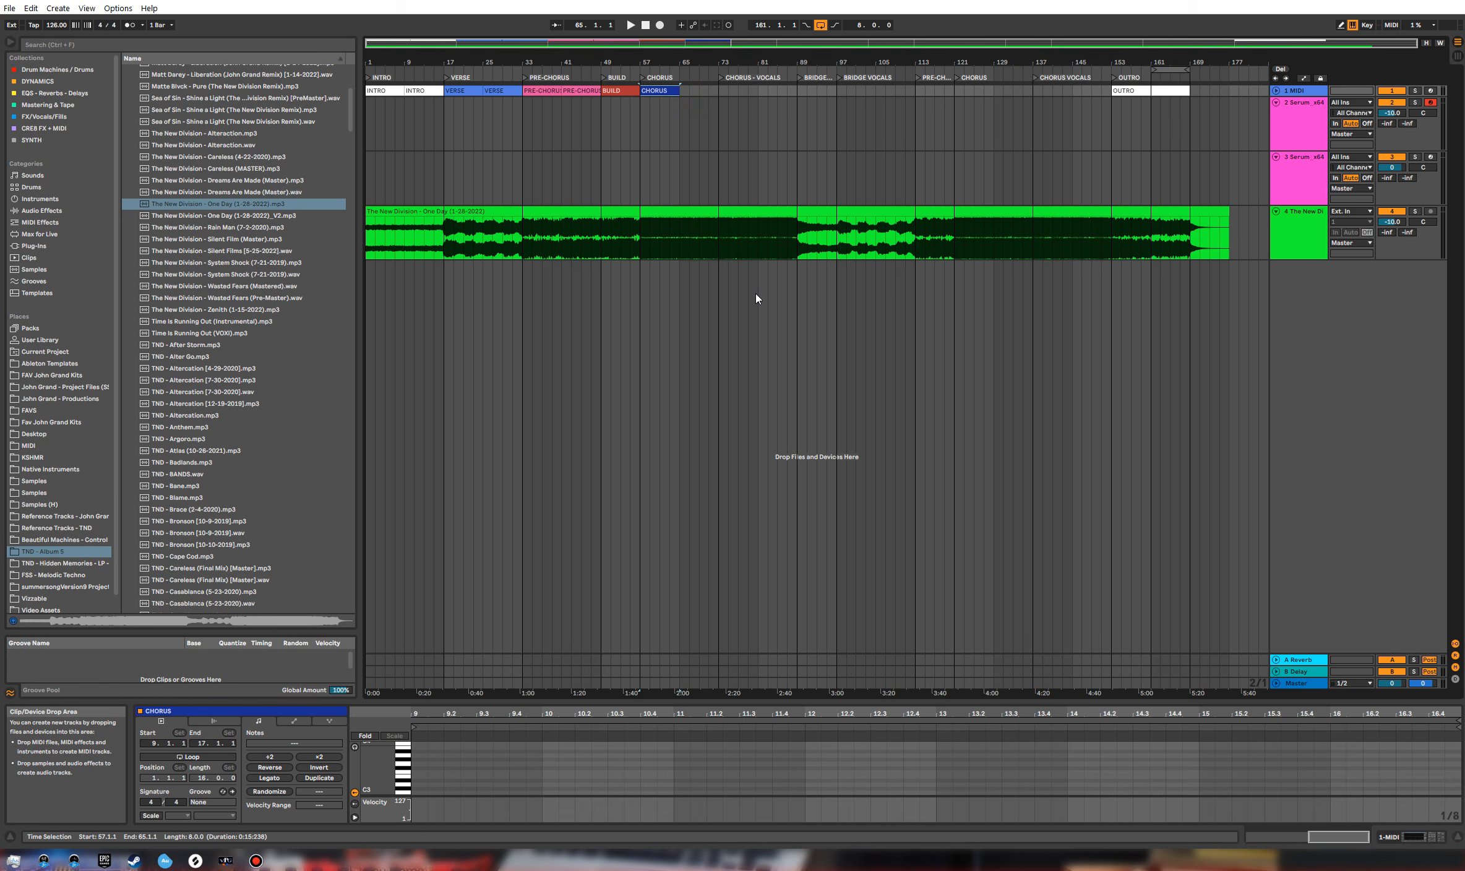
key(ctrl+d)
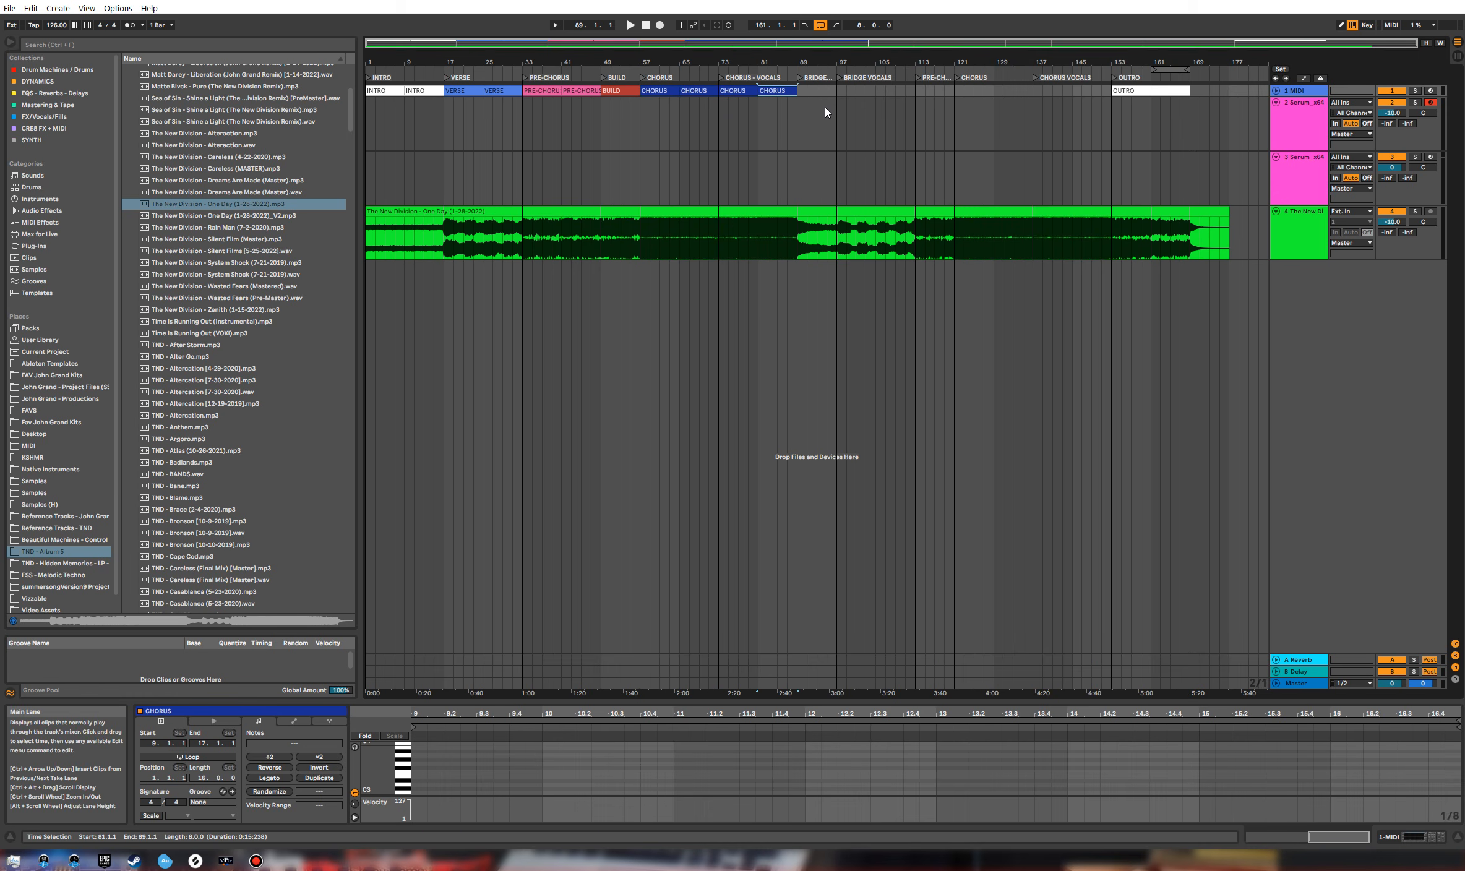
Step: Duplicate the last CHORUS clip to bar 89 and colour the copy dark red
key(ctrl+d)
right_click(822, 91)
click(836, 338)
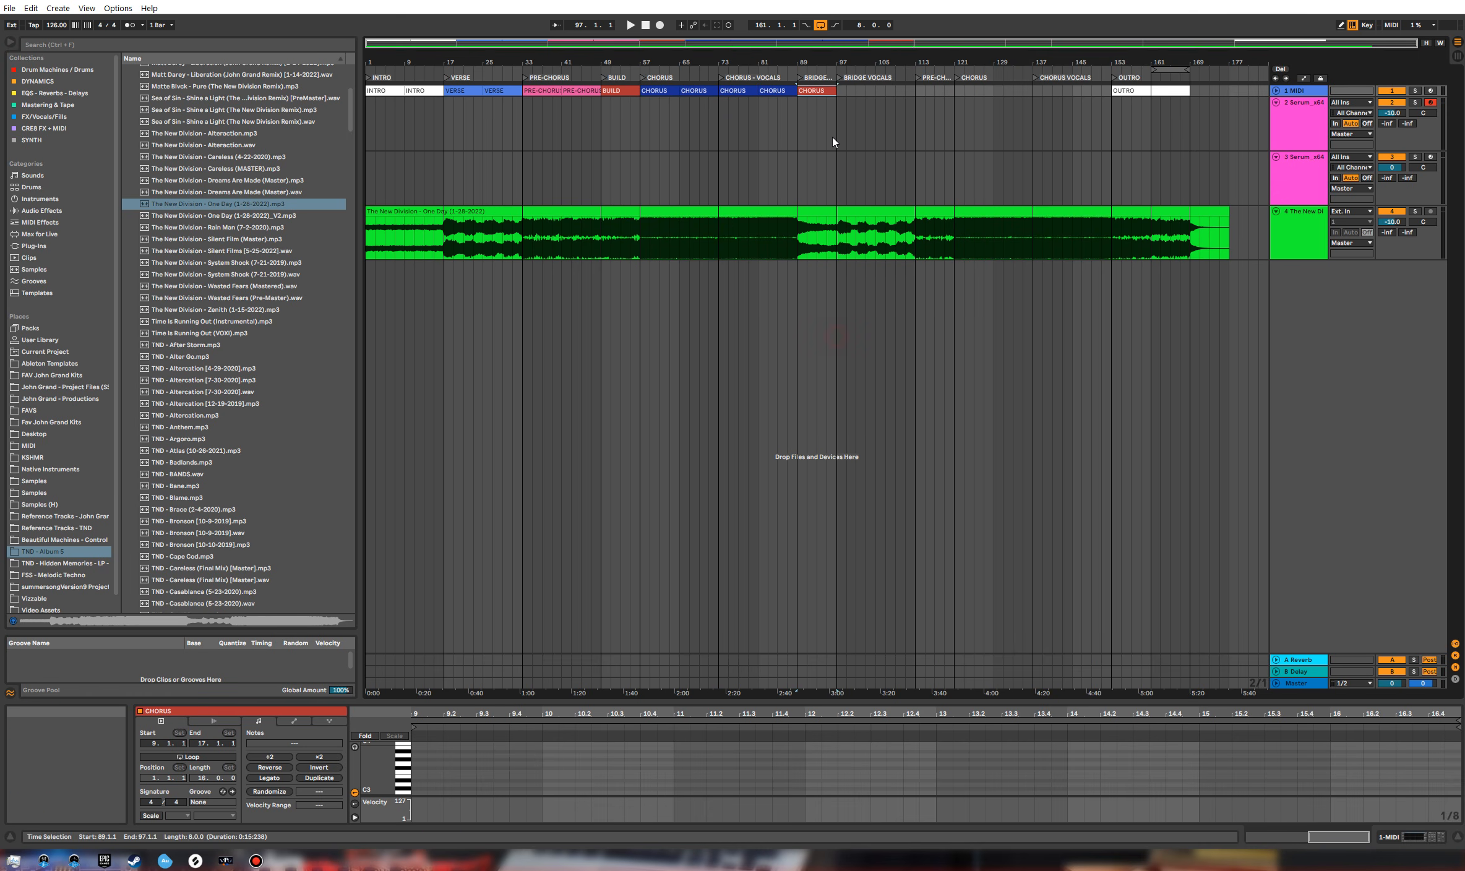
Step: Duplicate the dark red clip to bar 97, extend the copy to bar 113, and colour it bright red
key(ctrl+d)
drag(875, 92, 916, 92)
right_click(892, 92)
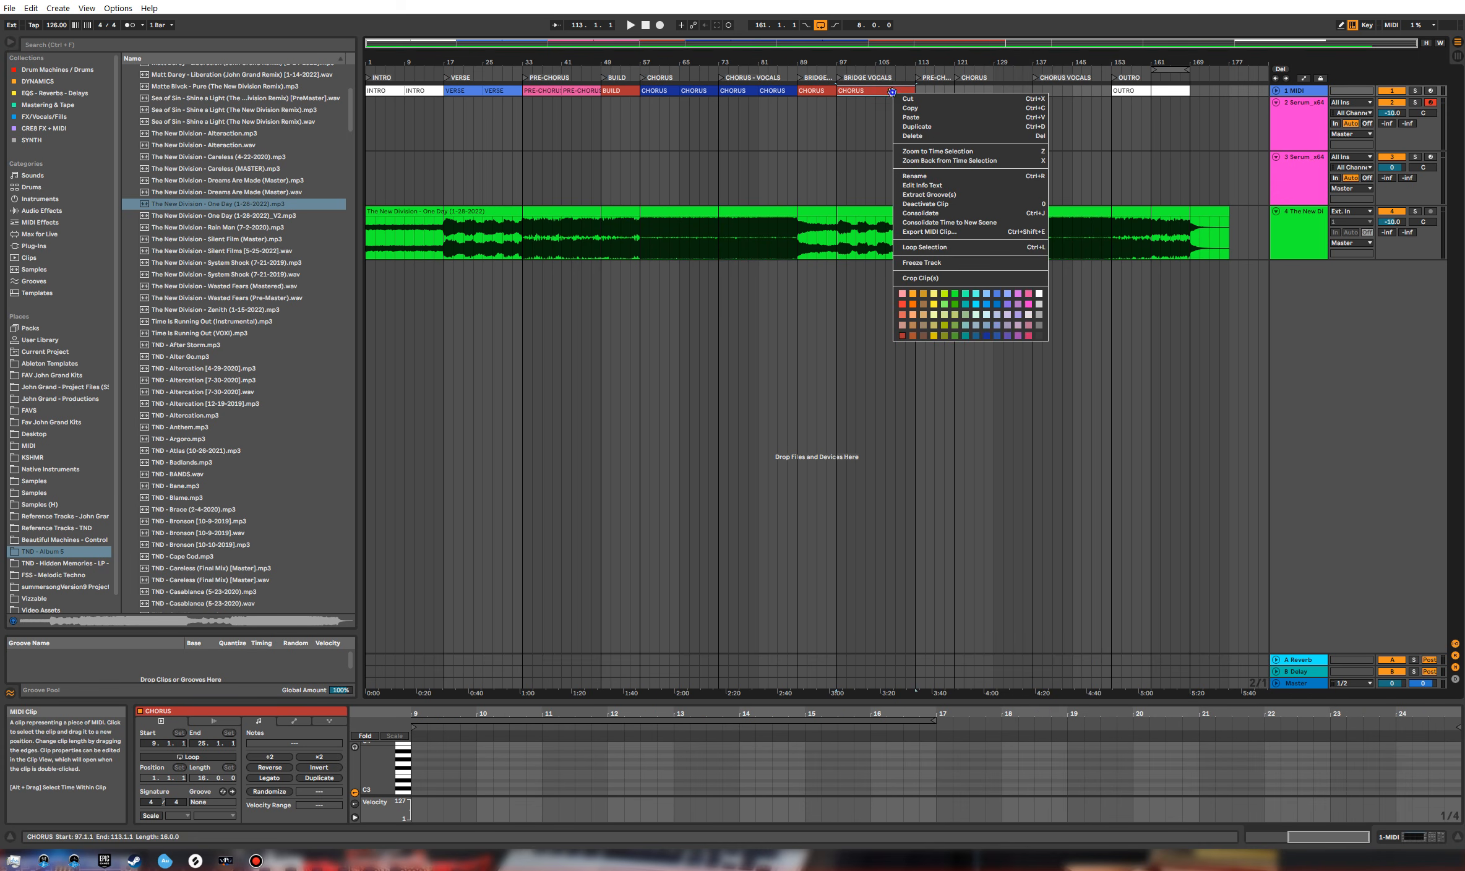
click(904, 305)
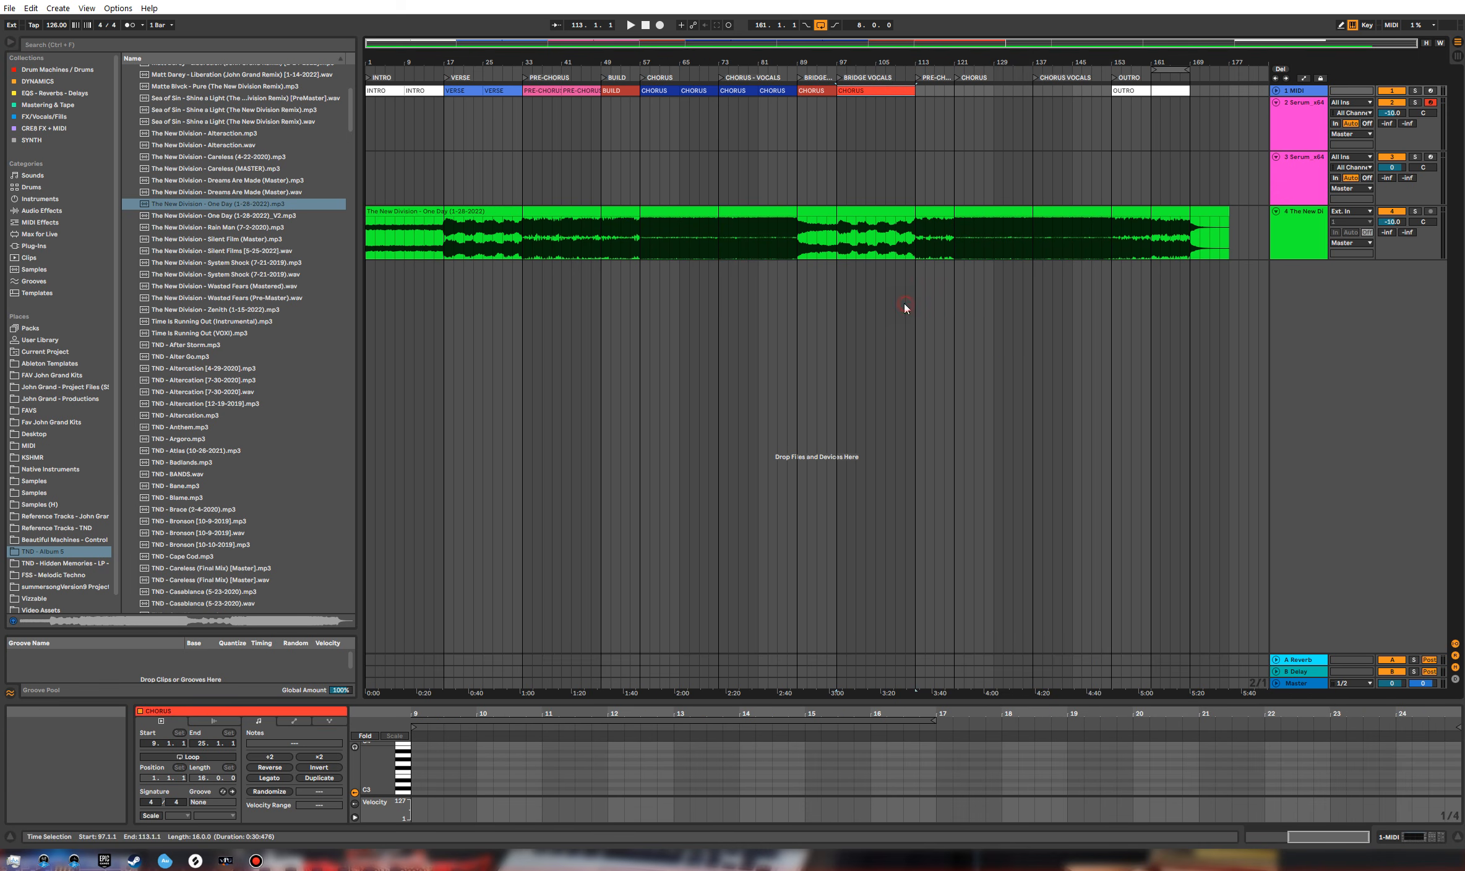
Step: Rename the clip at bar 97 BRIDGE VOCALS and the clip at bar 89 BRIDGE
click(940, 119)
click(890, 90)
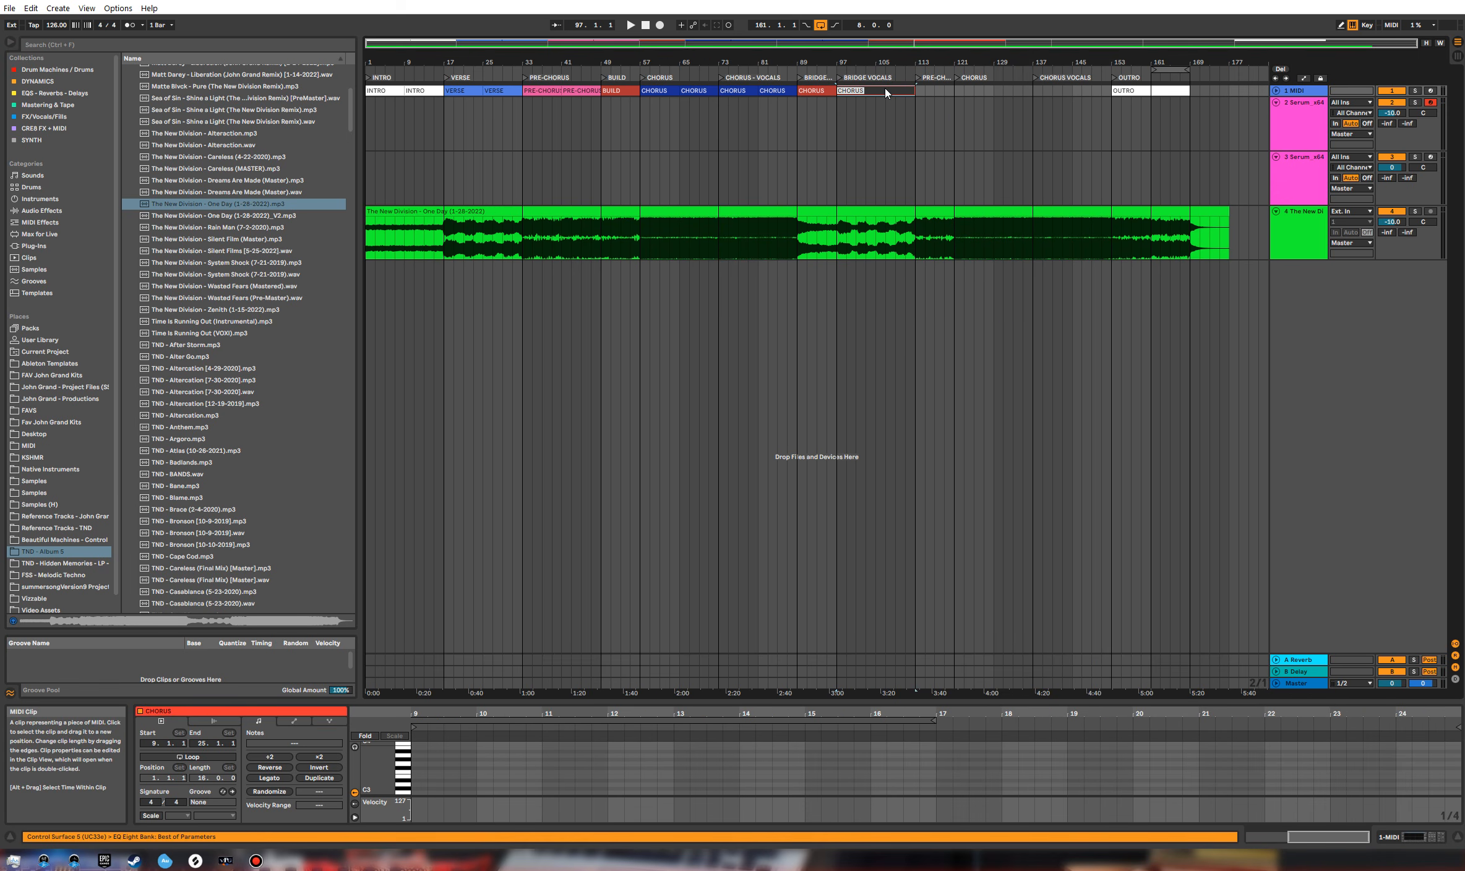
text(BRIDGE VOCALS)
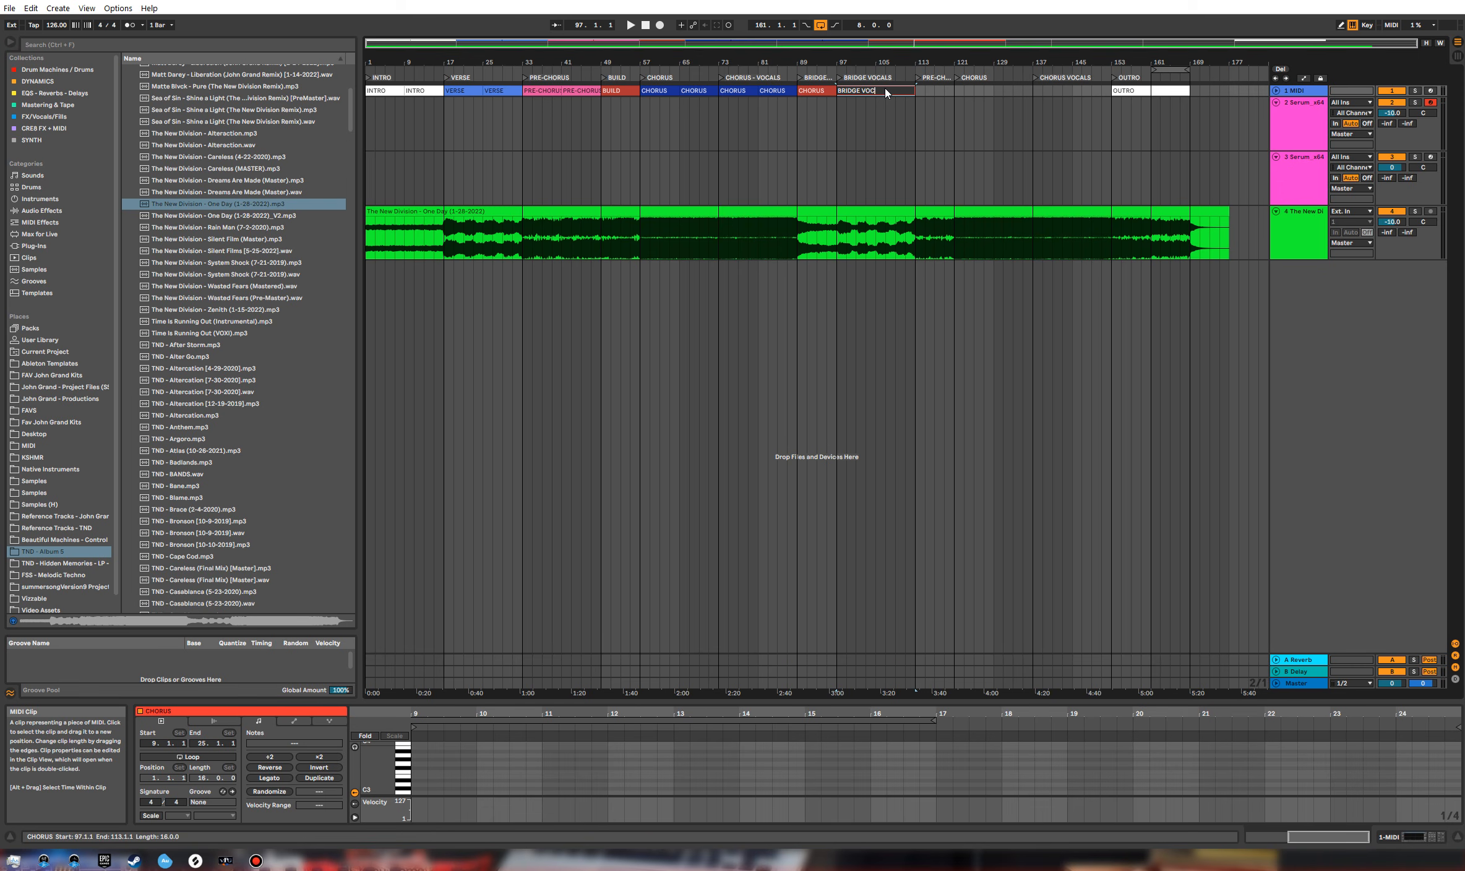
key(Return)
click(825, 91)
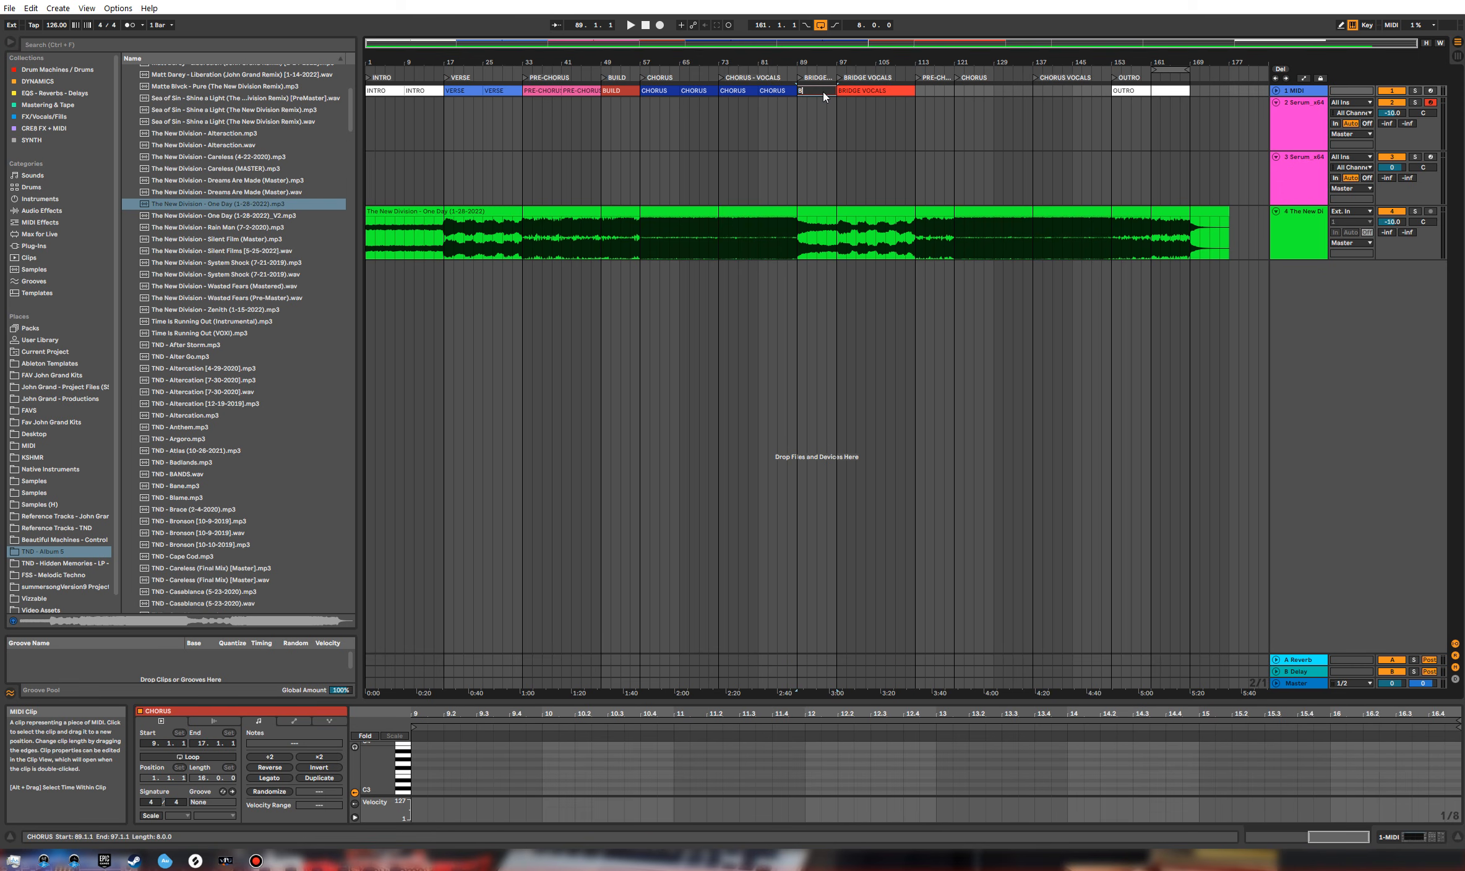
text(BRIDGE)
key(Return)
Step: Copy a PRE-CHORUS clip to bar 113 and fill bars 121 to 153 with copies of the last two CHORUS clips
drag(539, 91, 931, 93)
click(737, 91)
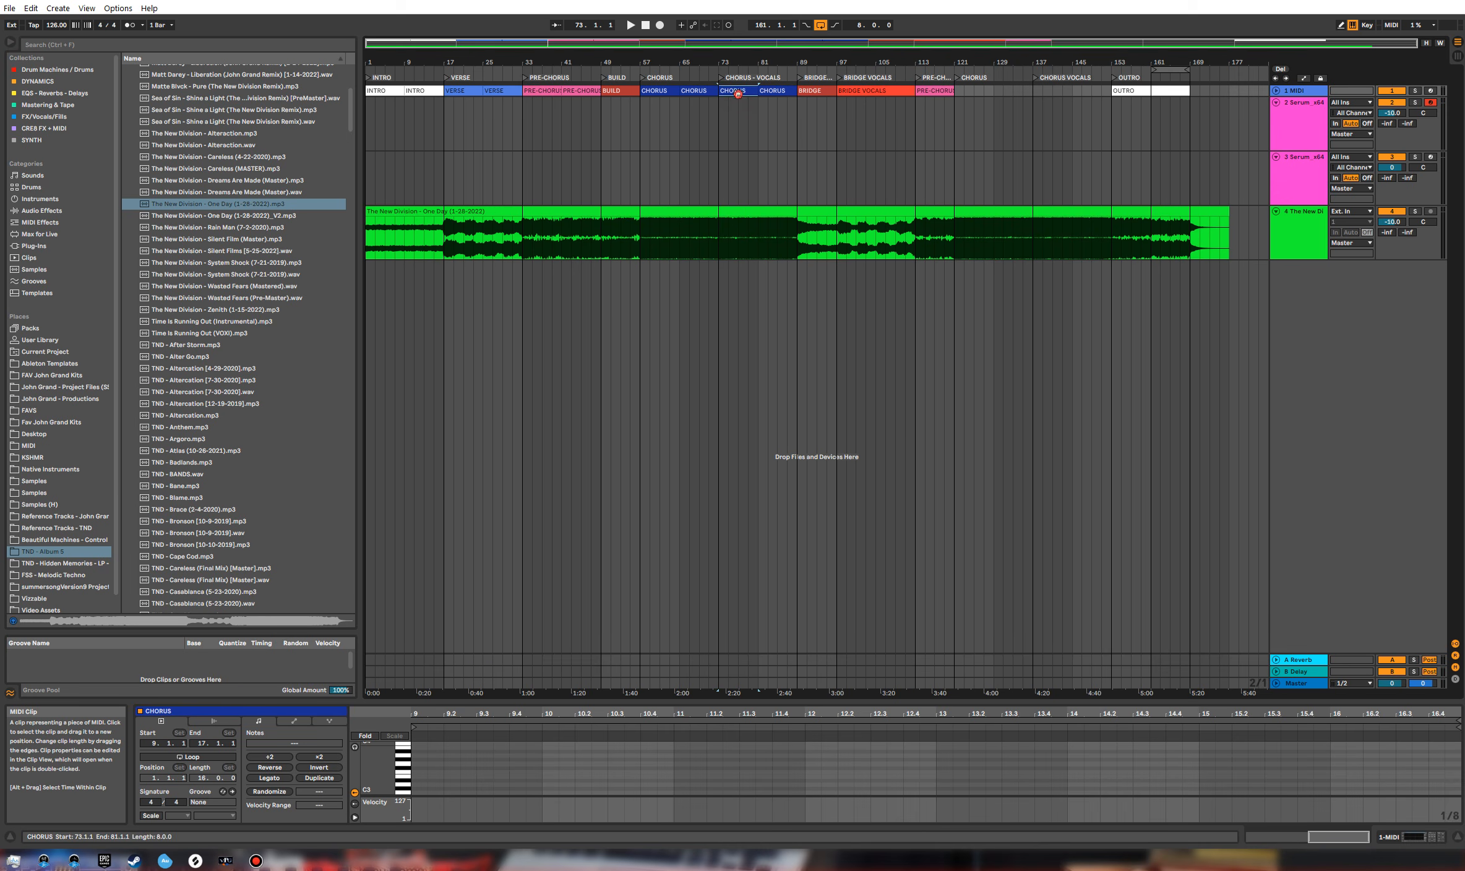
shift+click(775, 91)
drag(741, 92, 976, 91)
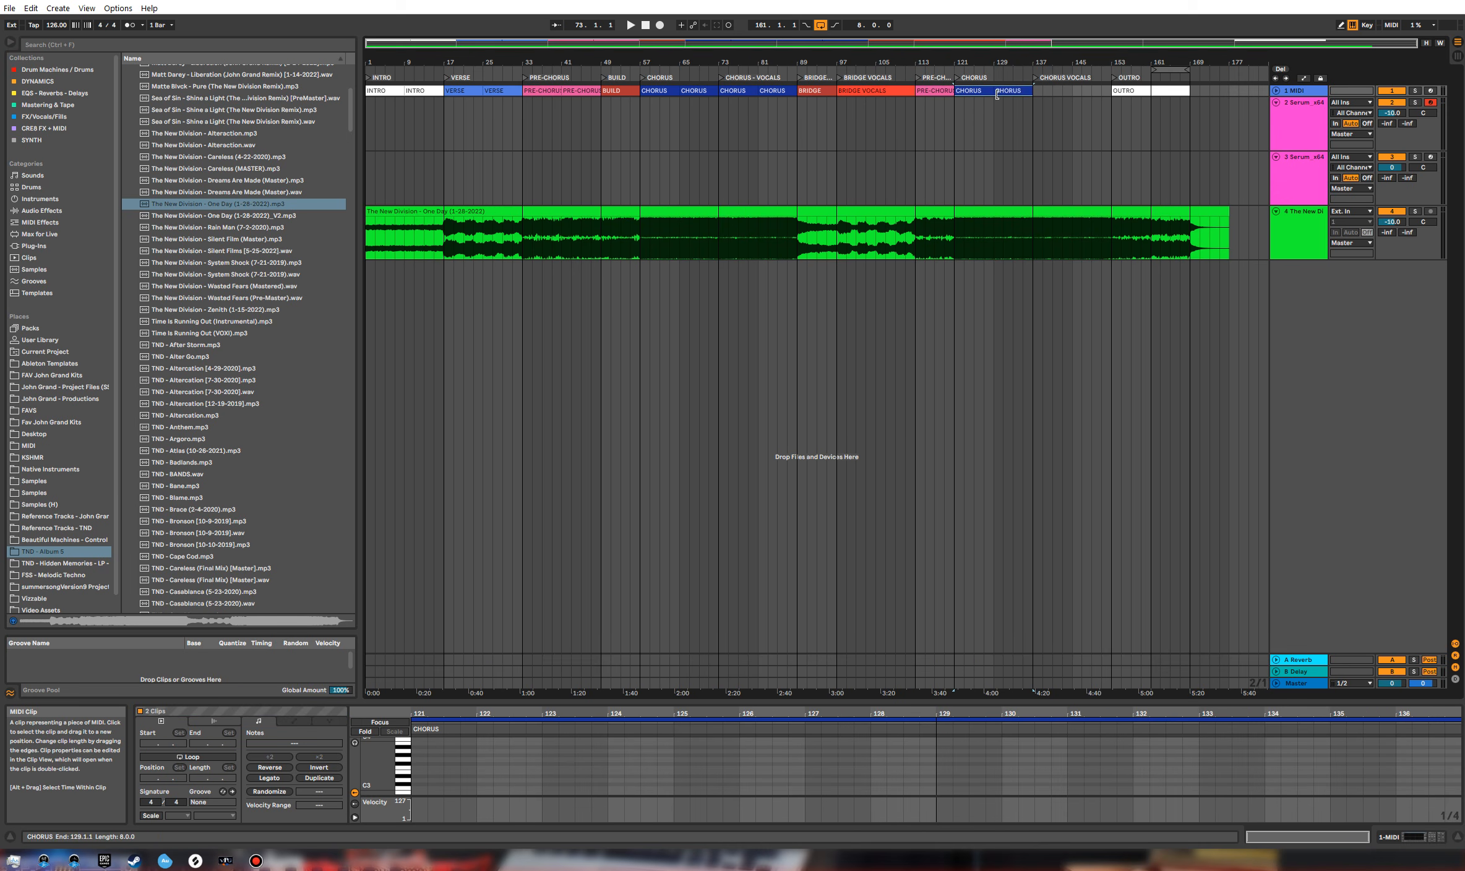
key(ctrl+d)
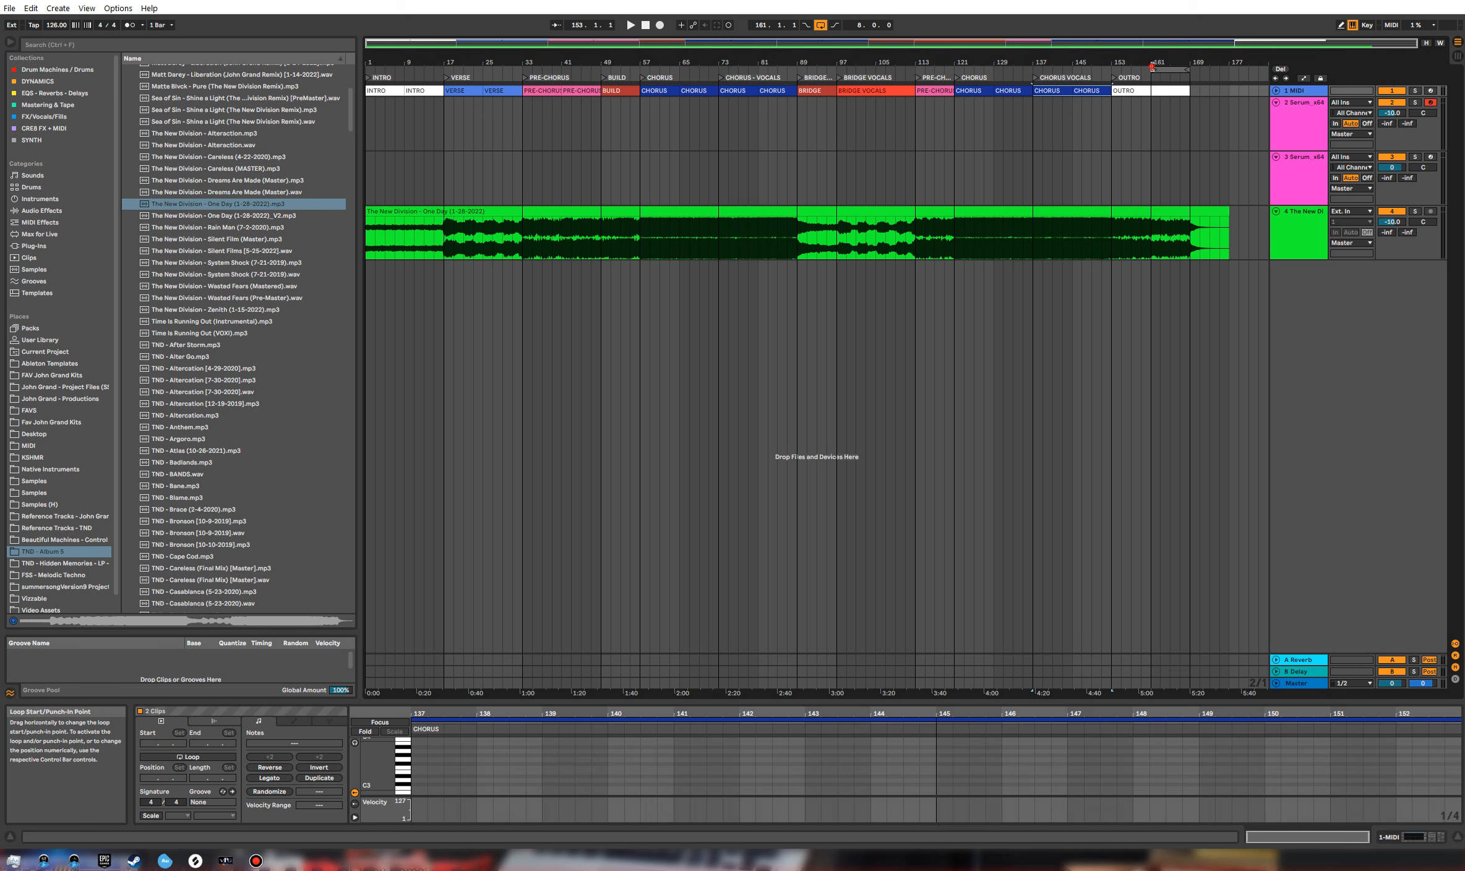
Step: Set the loop to span all the section clips from bar 1 and mute the reference song's track
key(ctrl+a)
key(ctrl+l)
click(1287, 223)
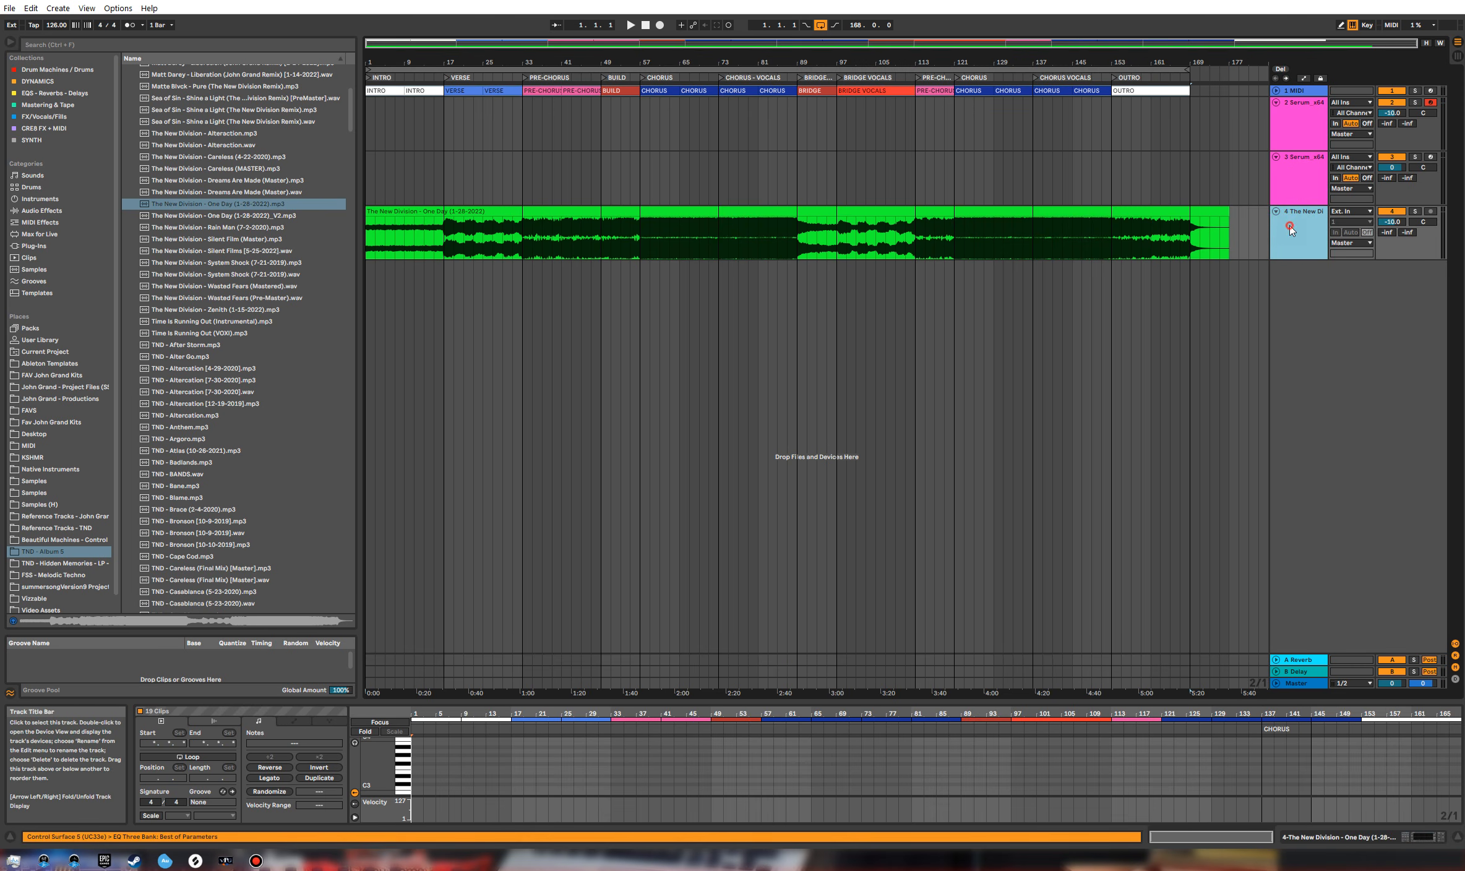
click(1390, 212)
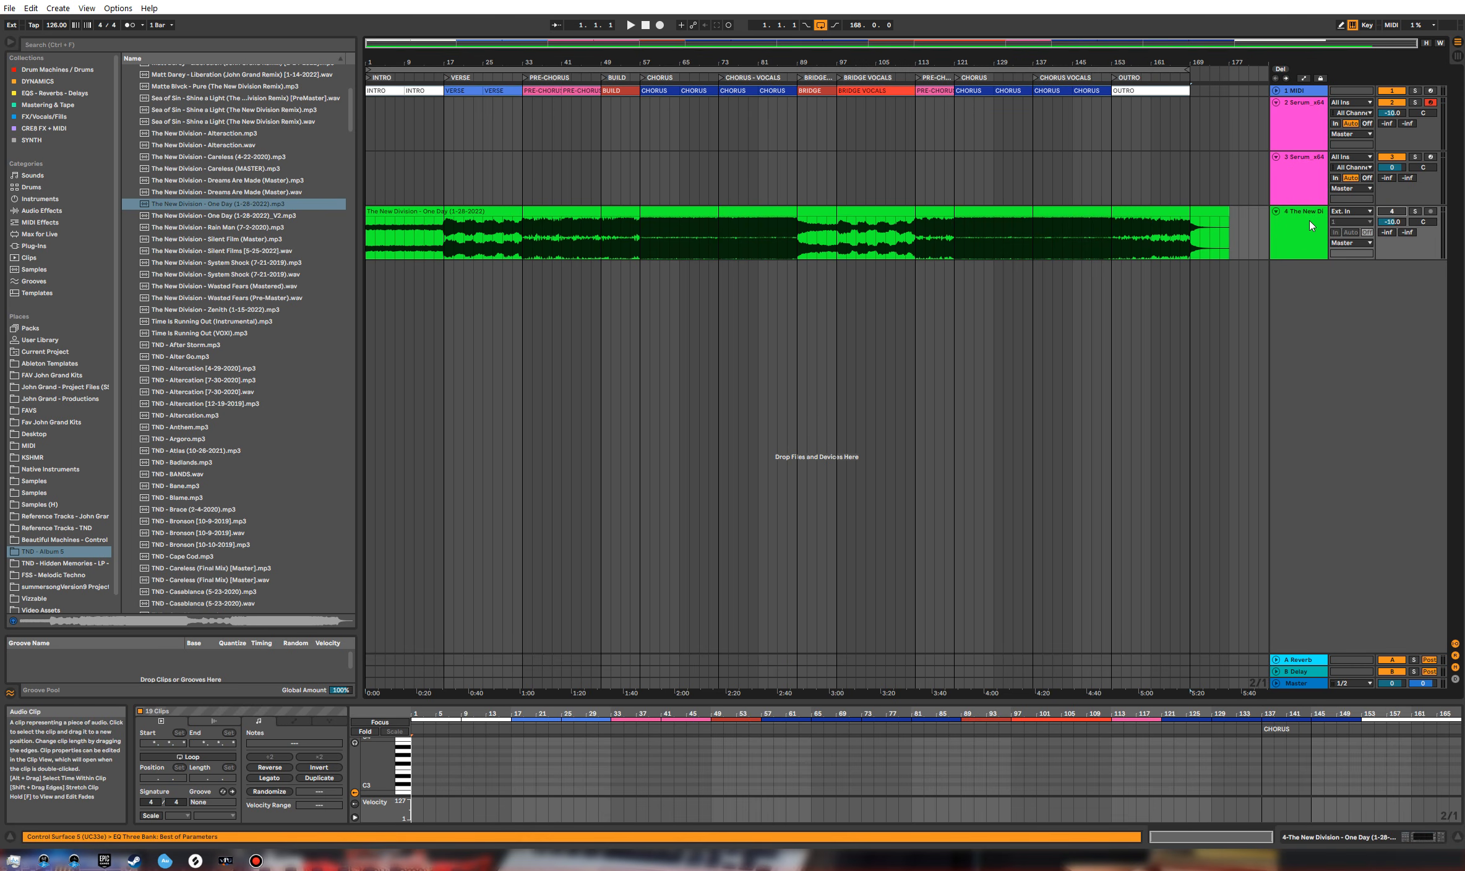
Step: Assign the numpad 1 key to the solo switch of the reference song's track
click(1277, 211)
click(542, 118)
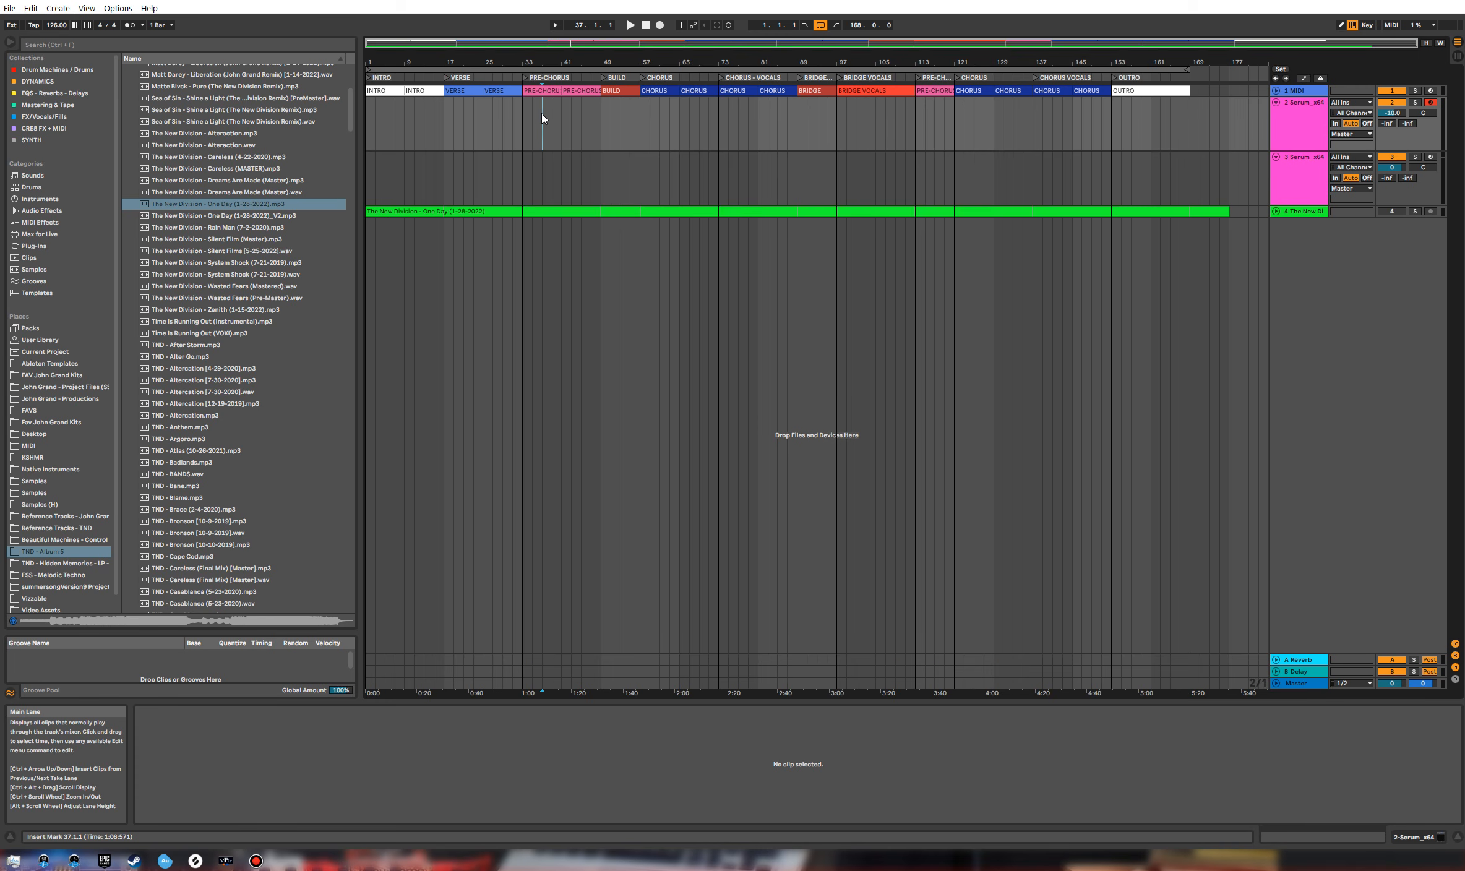
click(1300, 212)
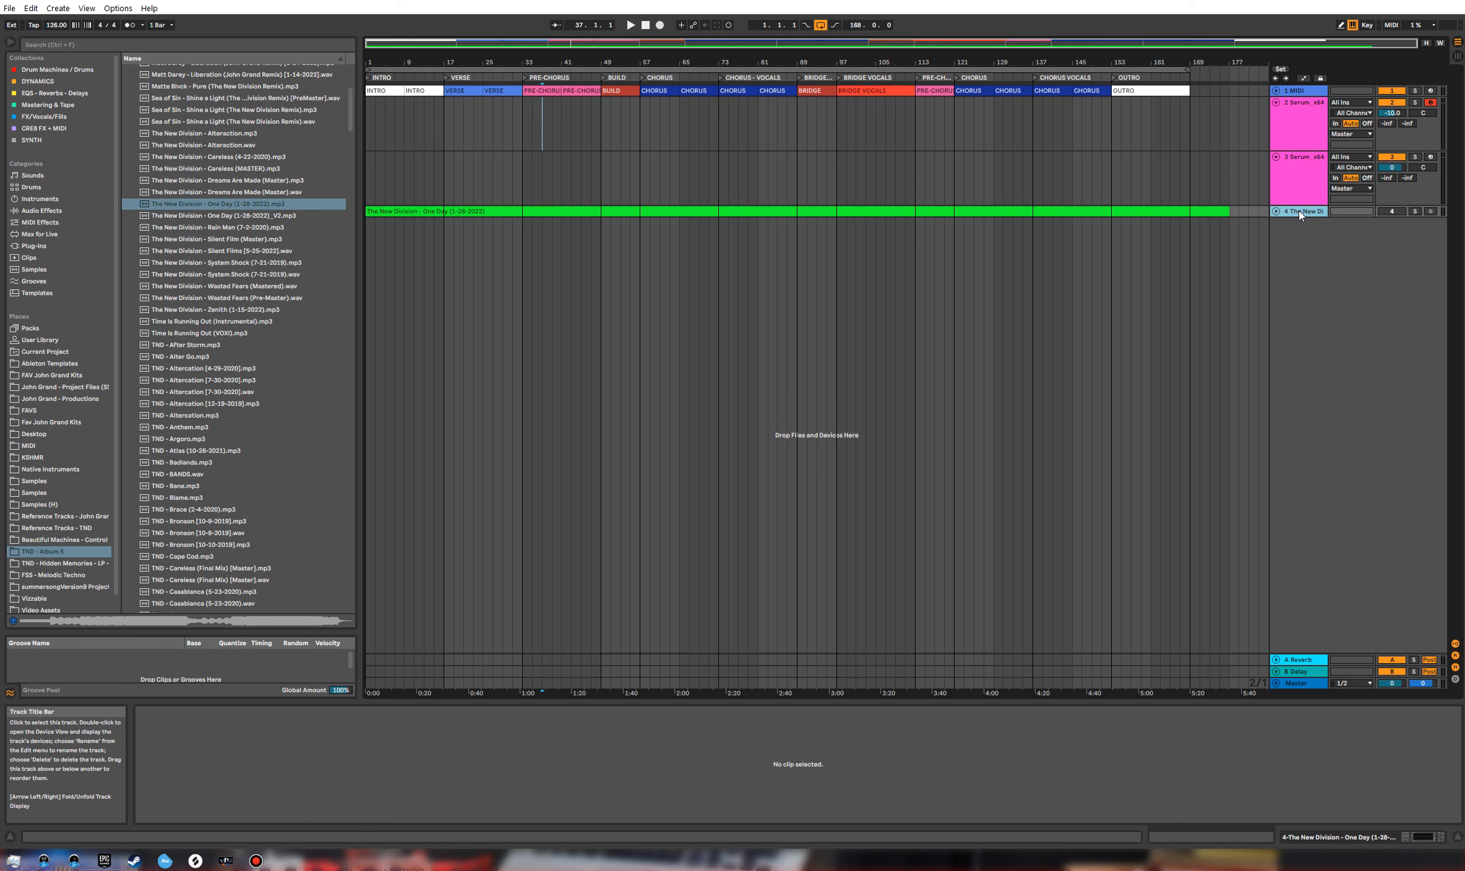
key(ctrl+k)
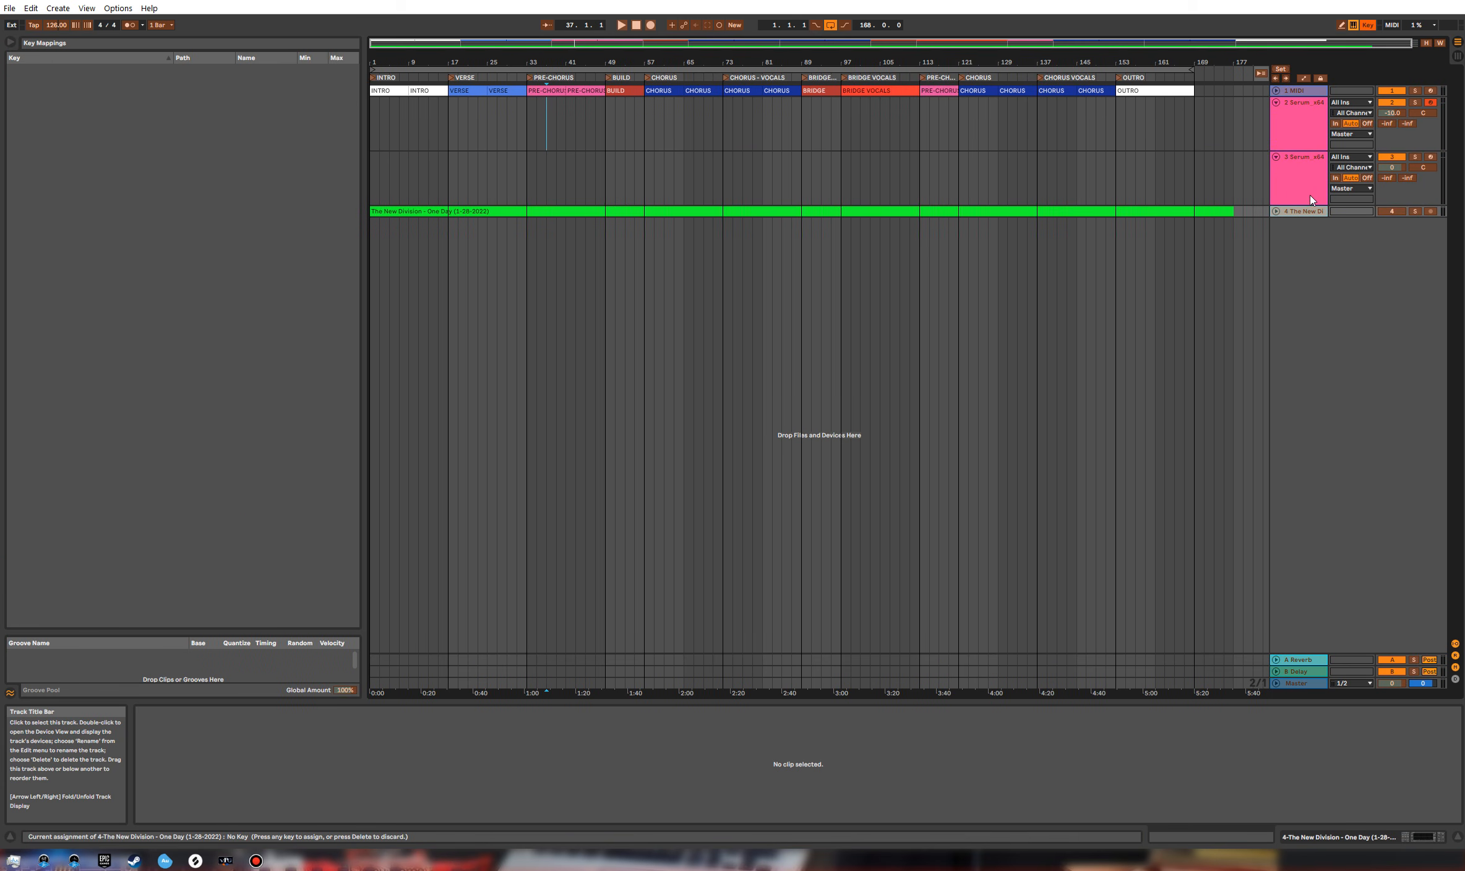
click(1392, 212)
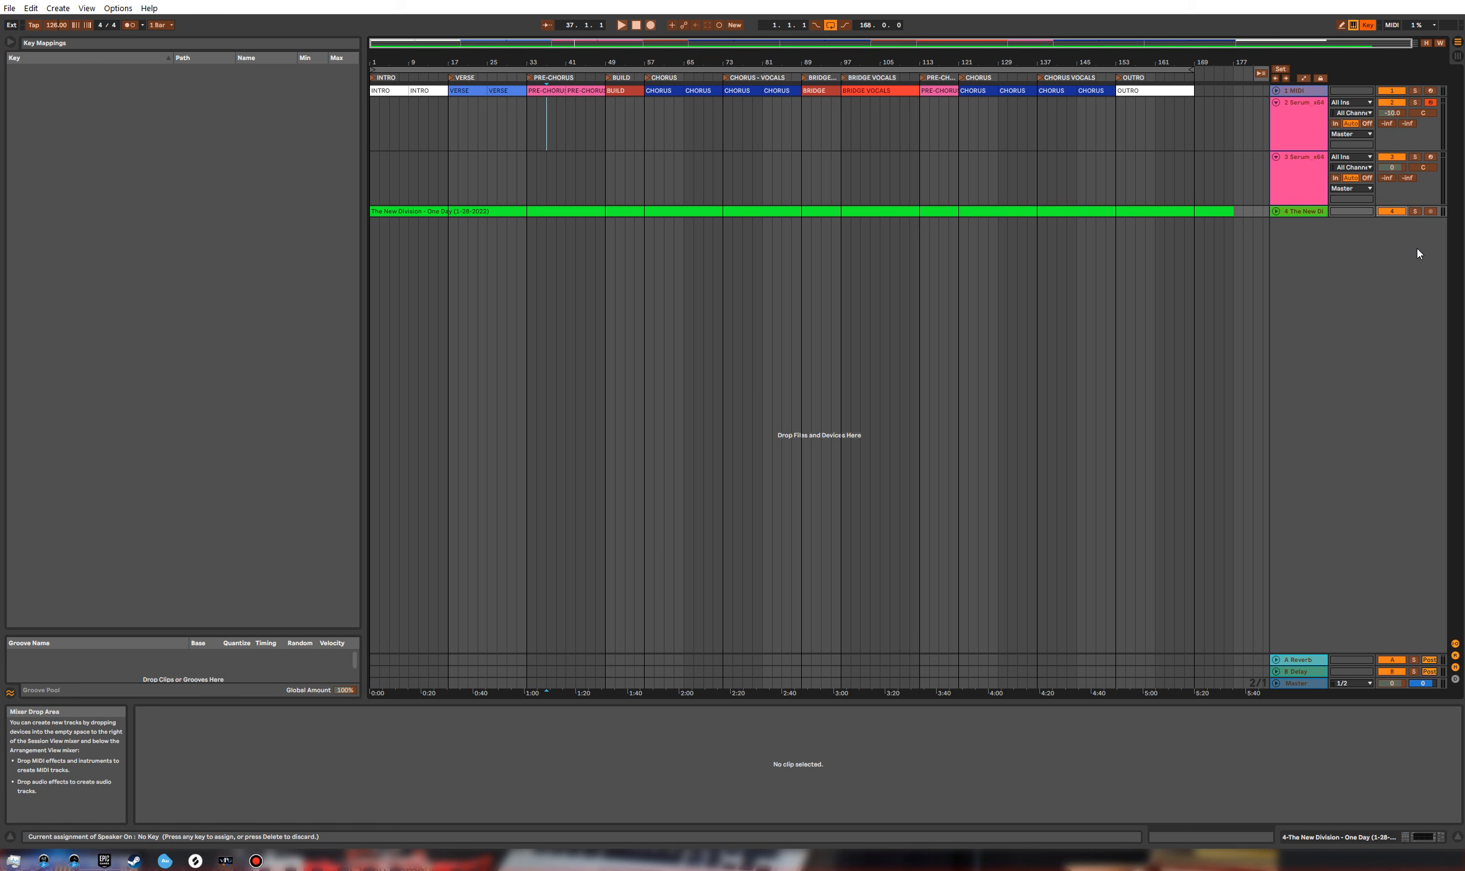
click(1417, 212)
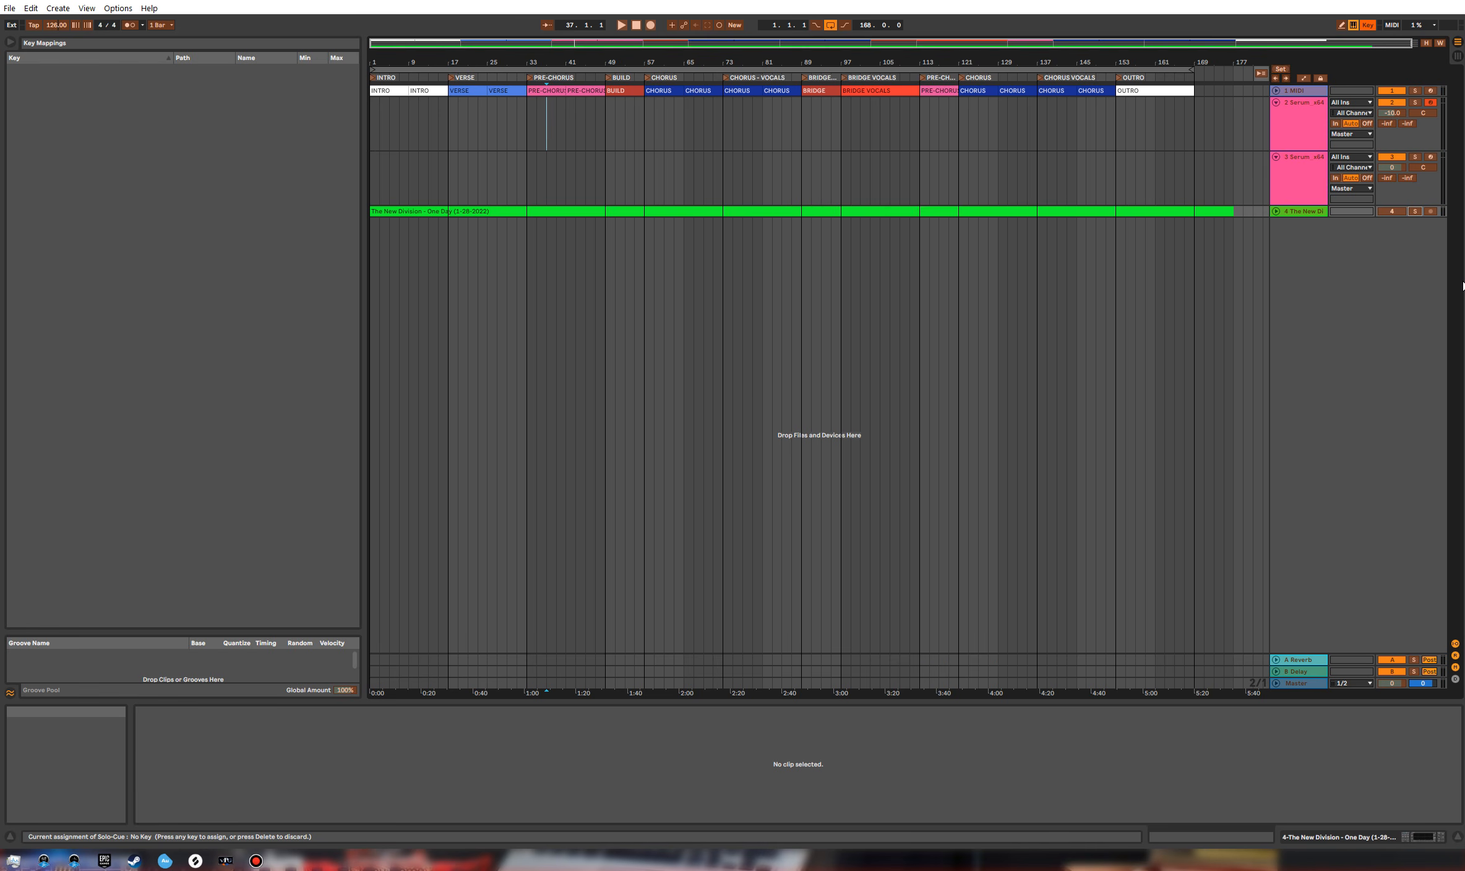
key(KP_1)
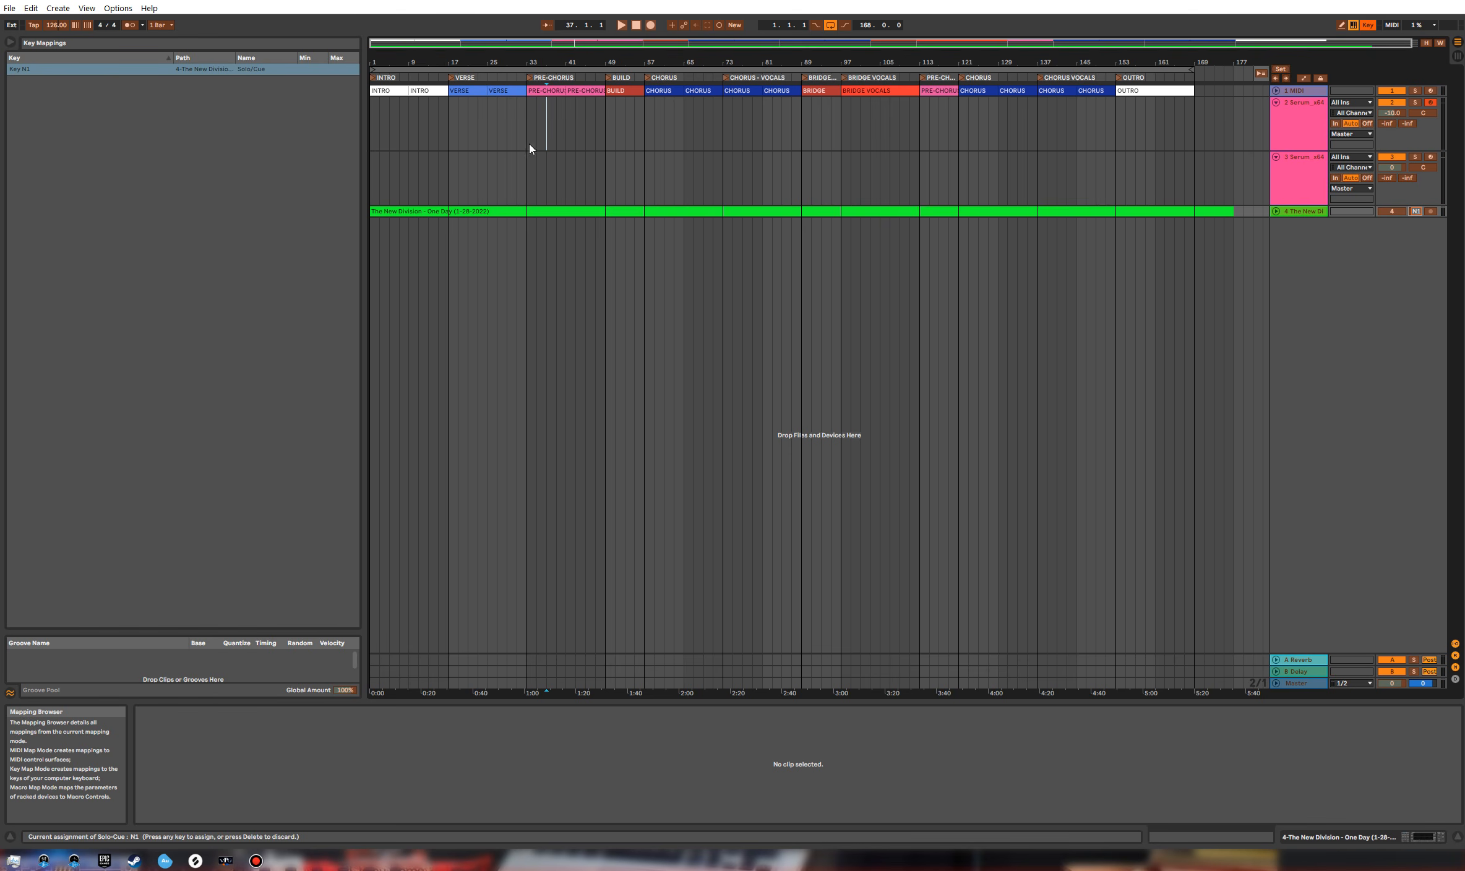
click(1277, 211)
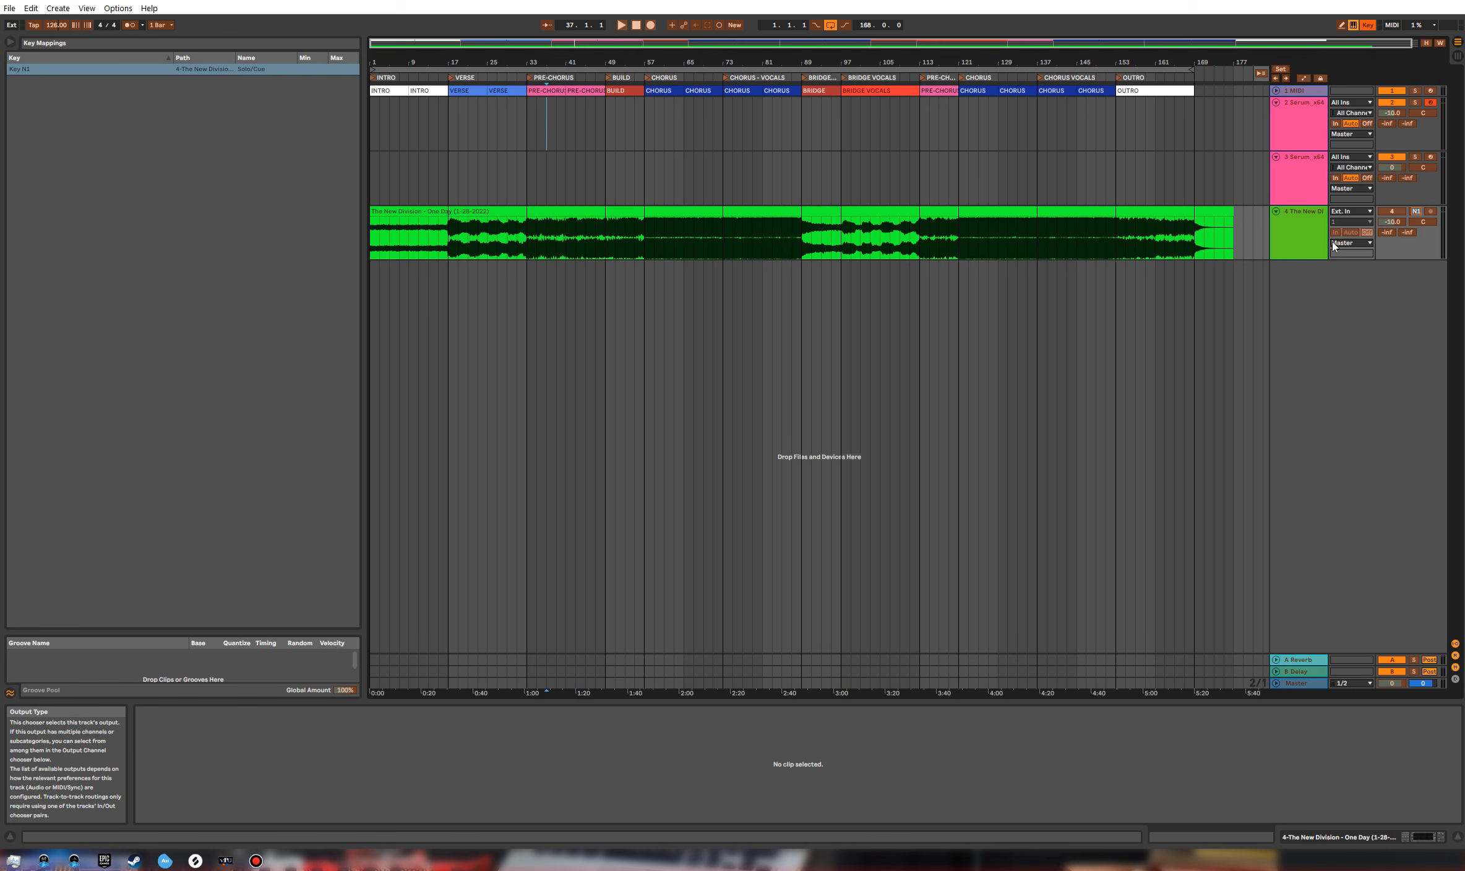
click(1303, 236)
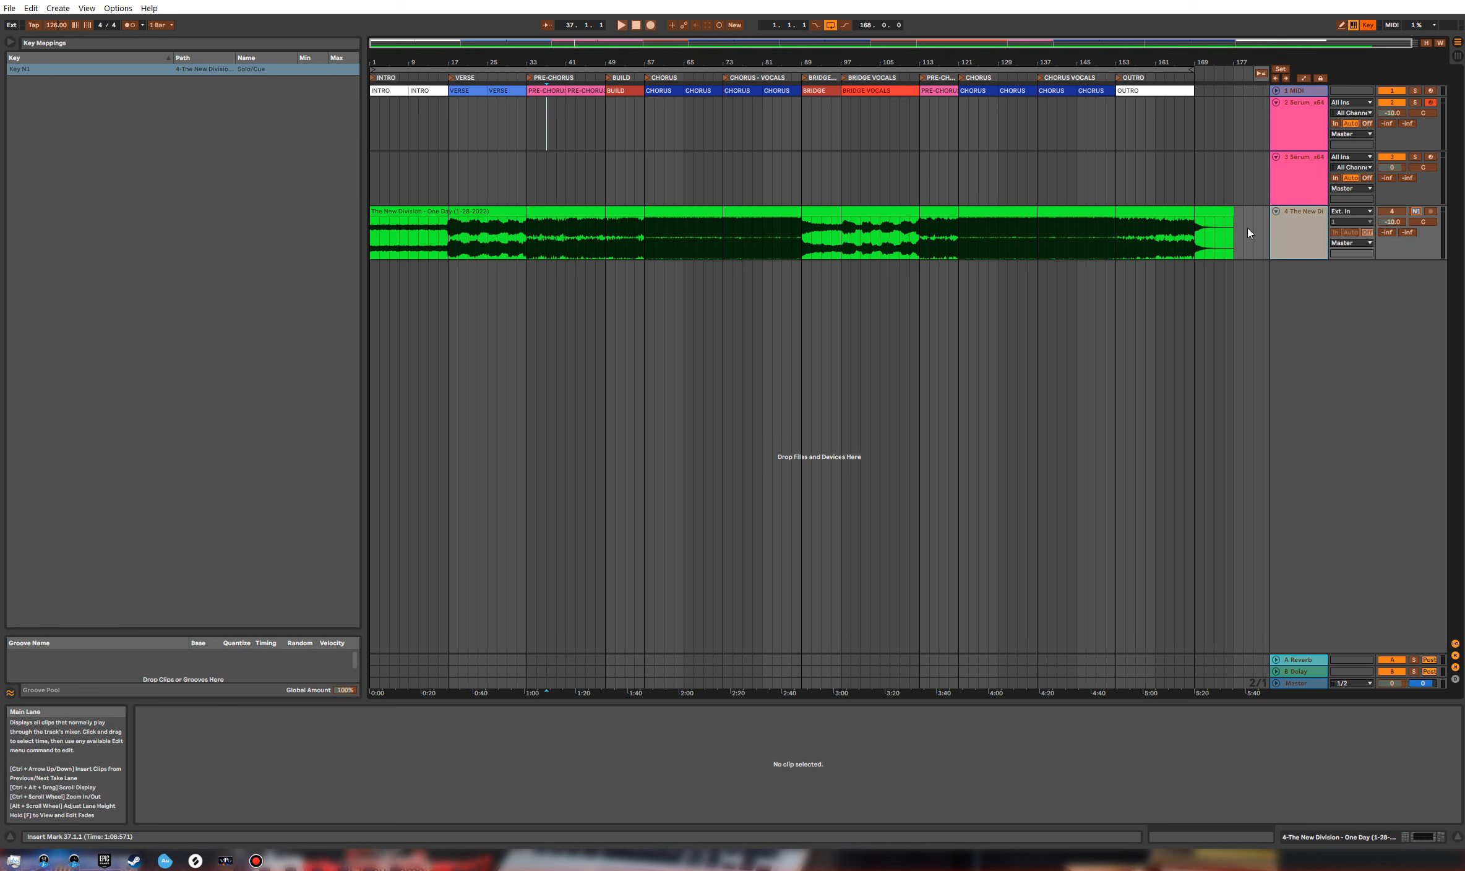
key(ctrl+k)
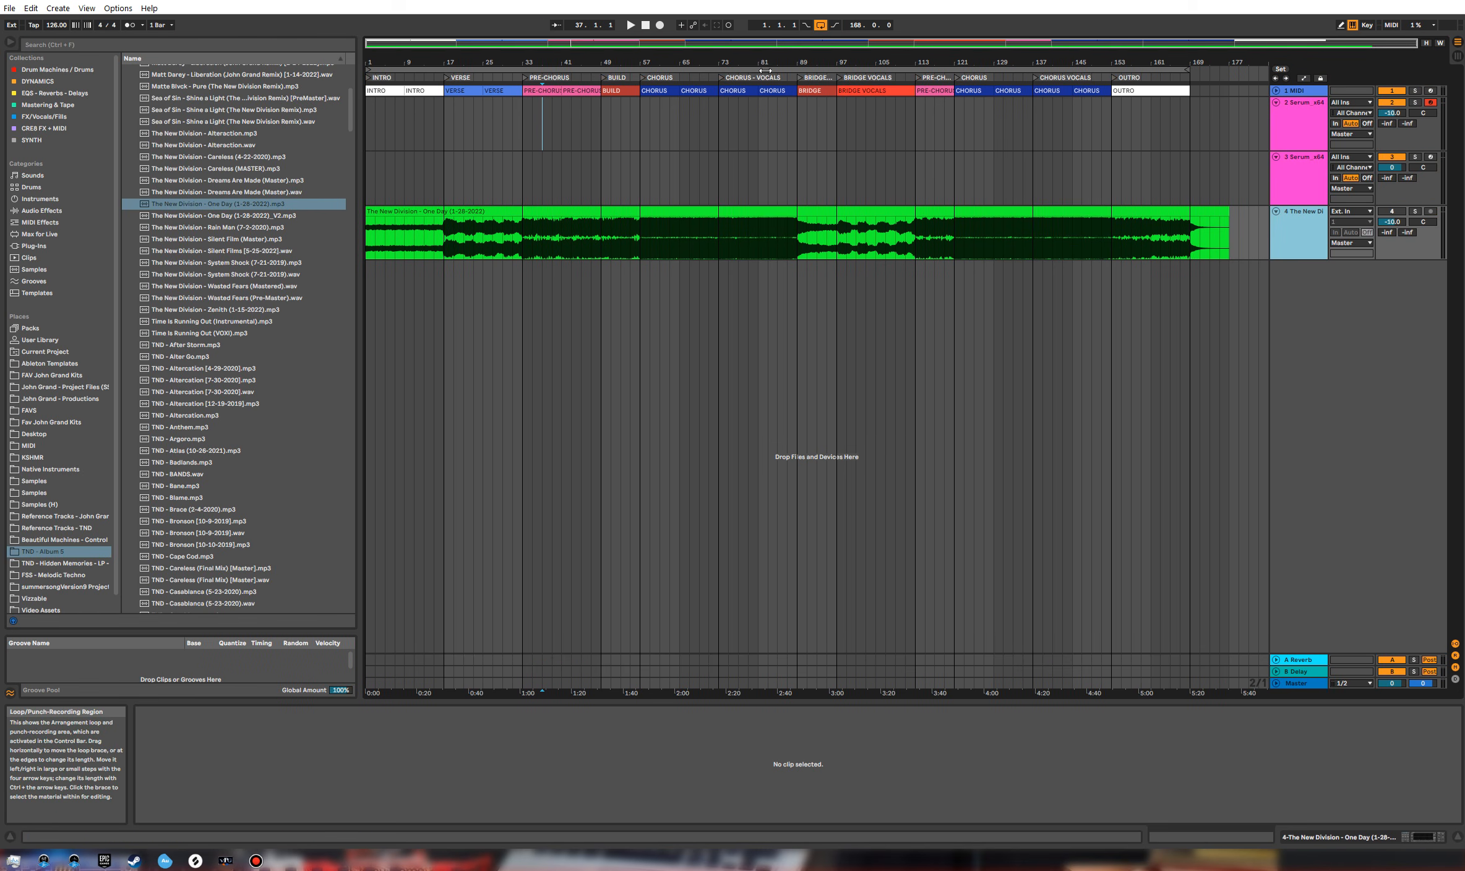
Step: Insert an audio track below the first Serum track and place One Day (1-28-2022)_V2 at bar 1, then Rain Man (7-2-2020) over it
click(530, 117)
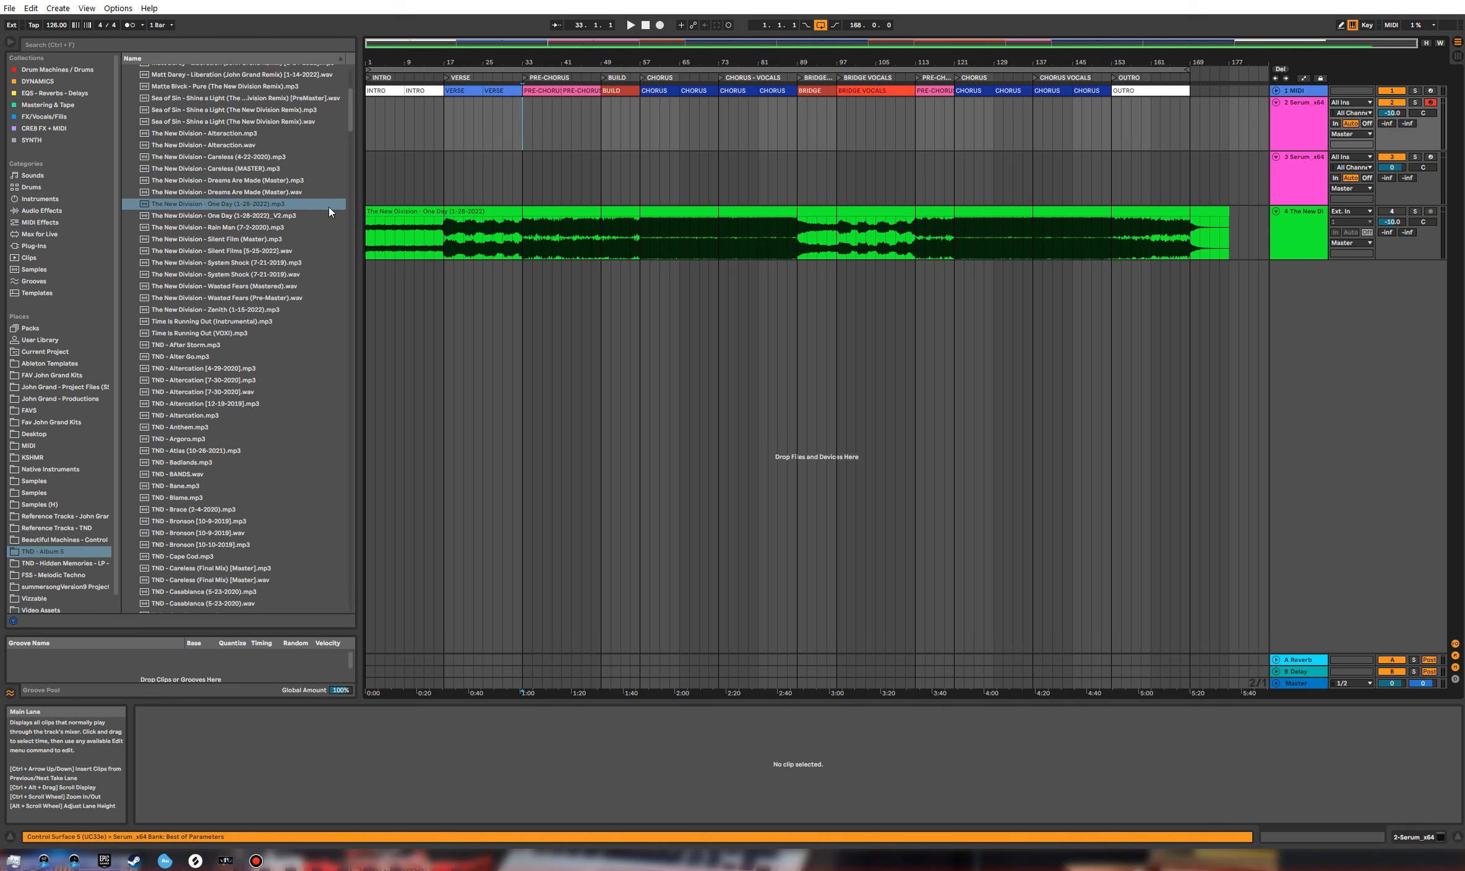
drag(248, 216, 371, 122)
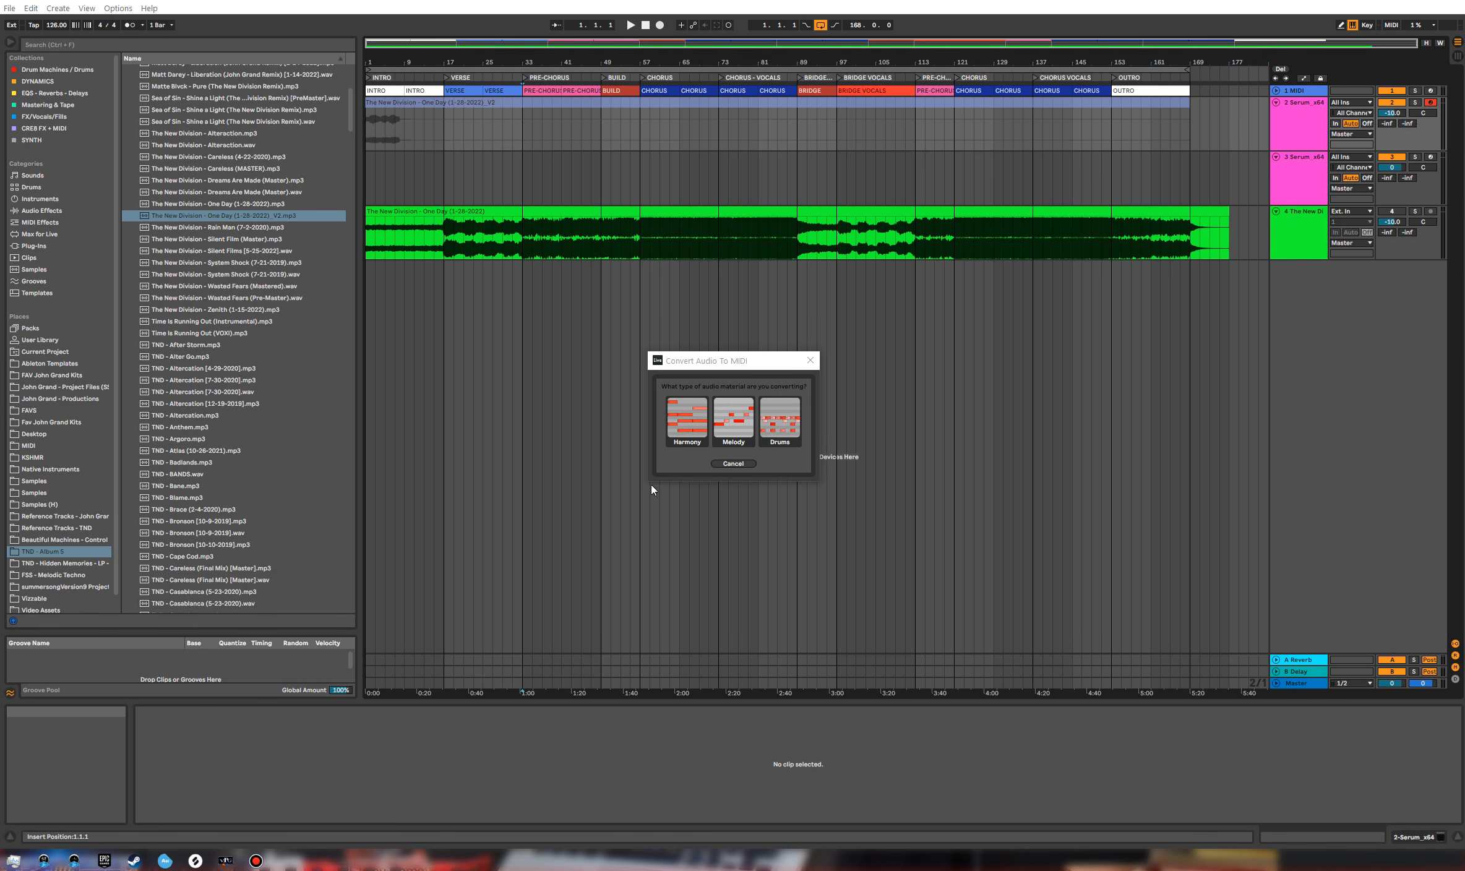
click(810, 360)
key(ctrl+t)
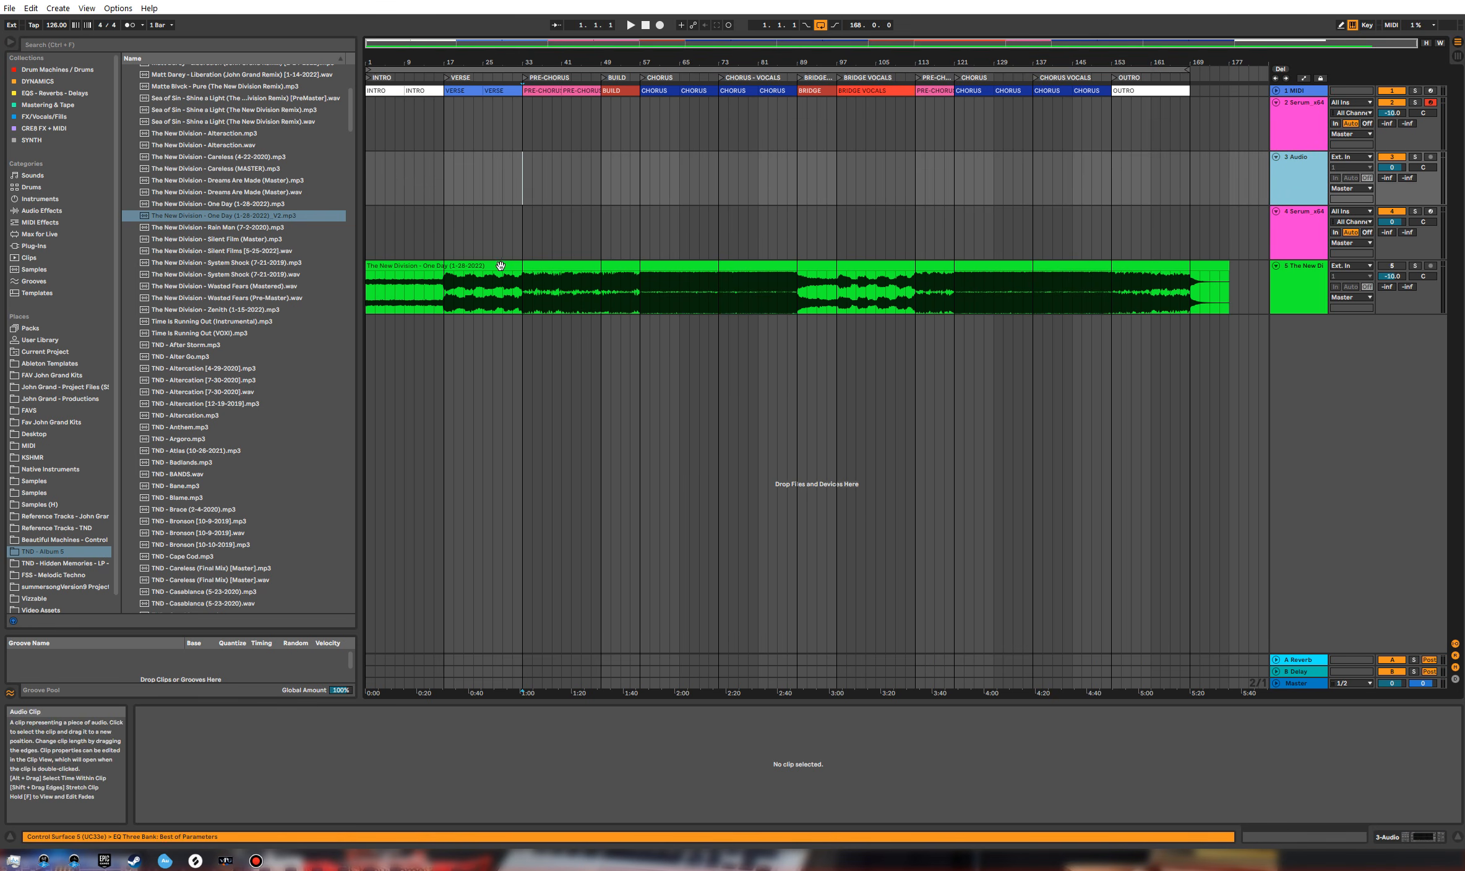
drag(188, 215, 369, 173)
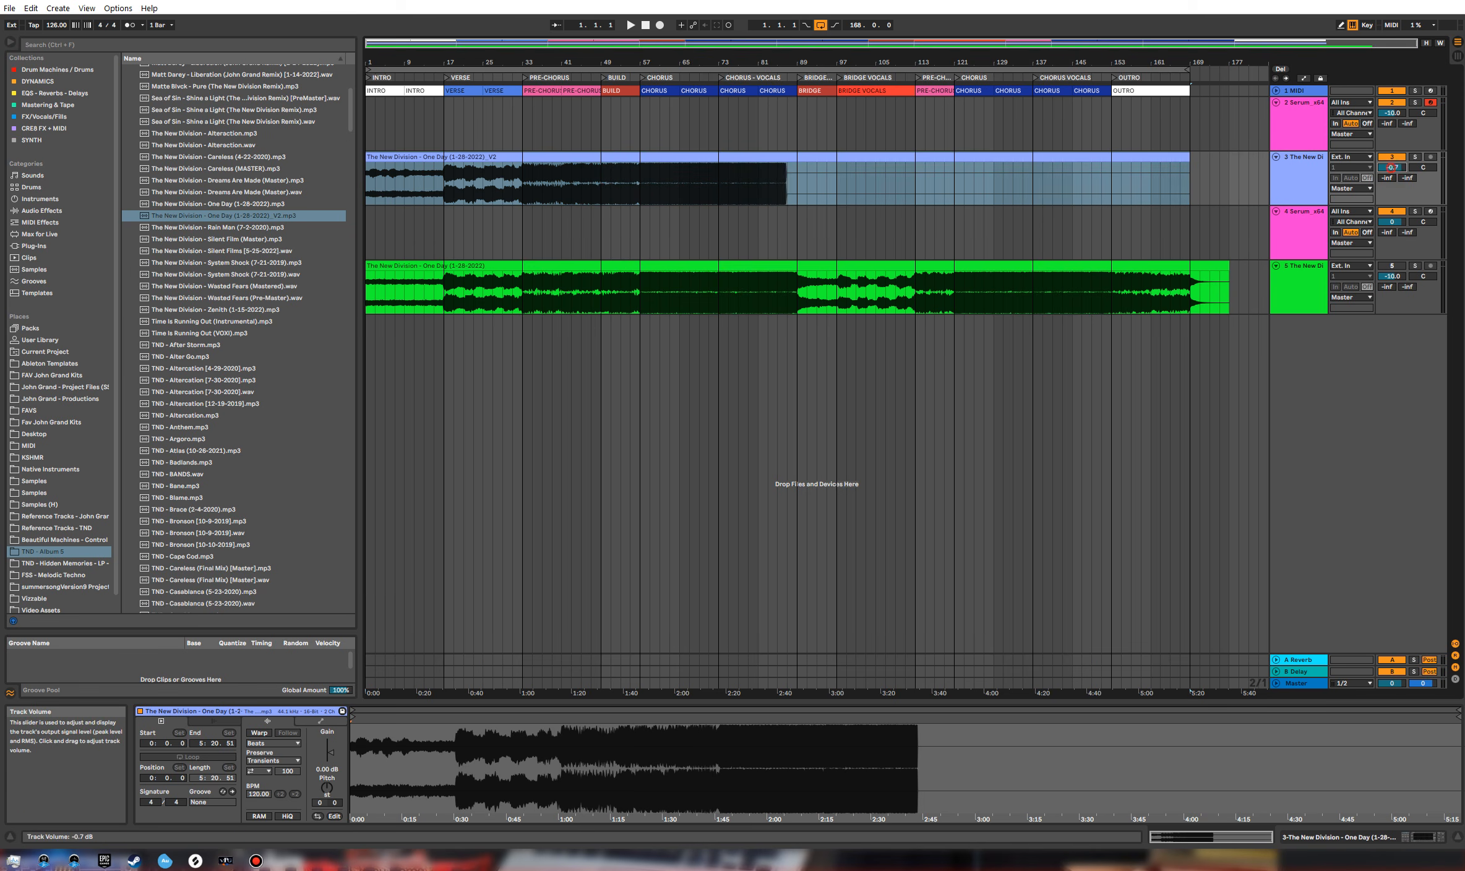
drag(235, 227, 372, 179)
Step: Play from bar 27 and compare the new audio track with the reference song by repeatedly toggling the reference track's solo
click(492, 186)
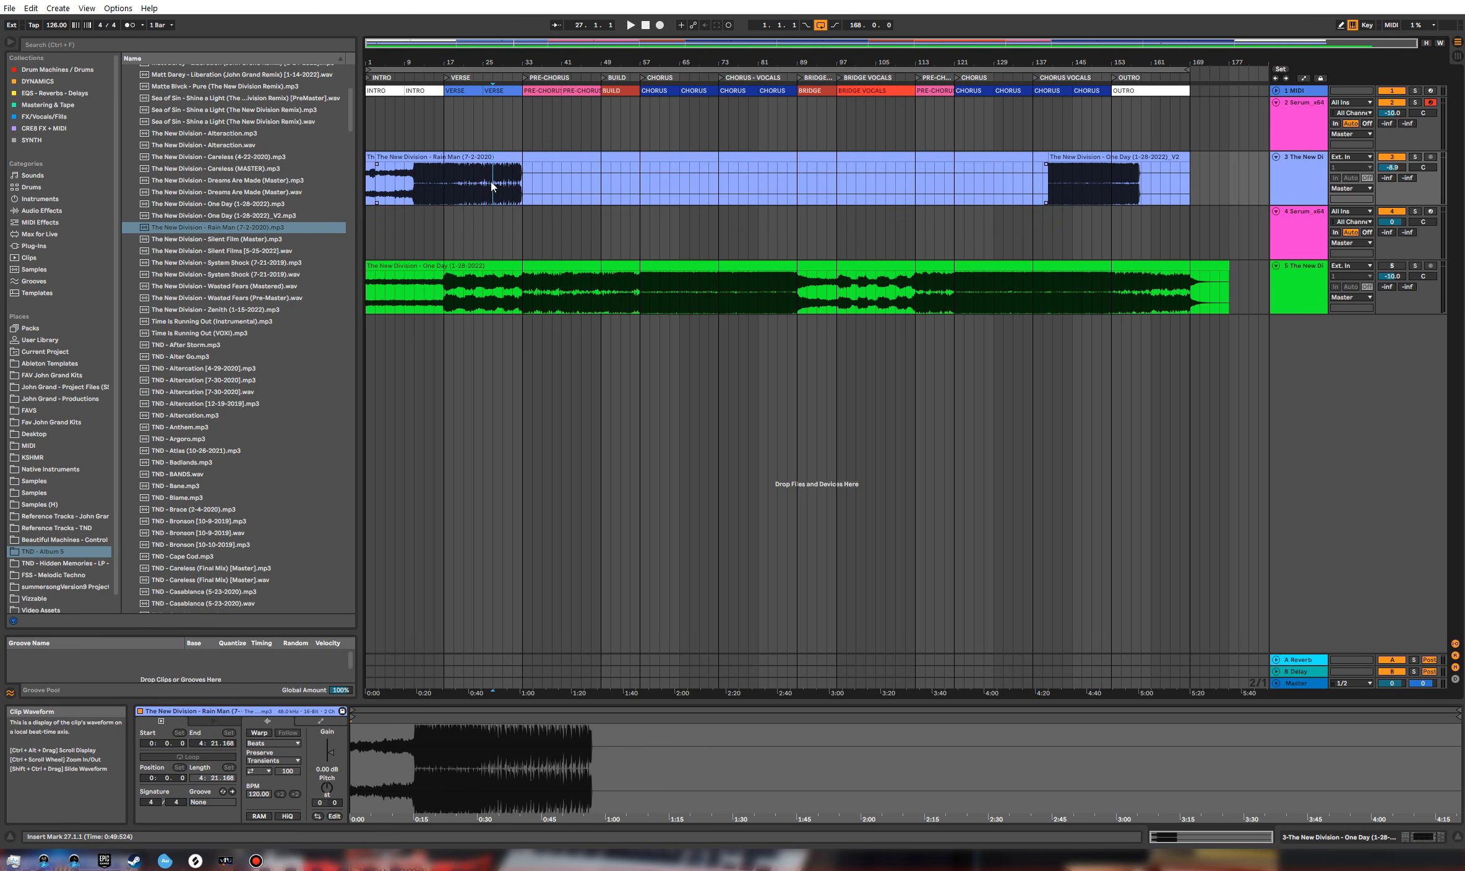
key(space)
click(1310, 179)
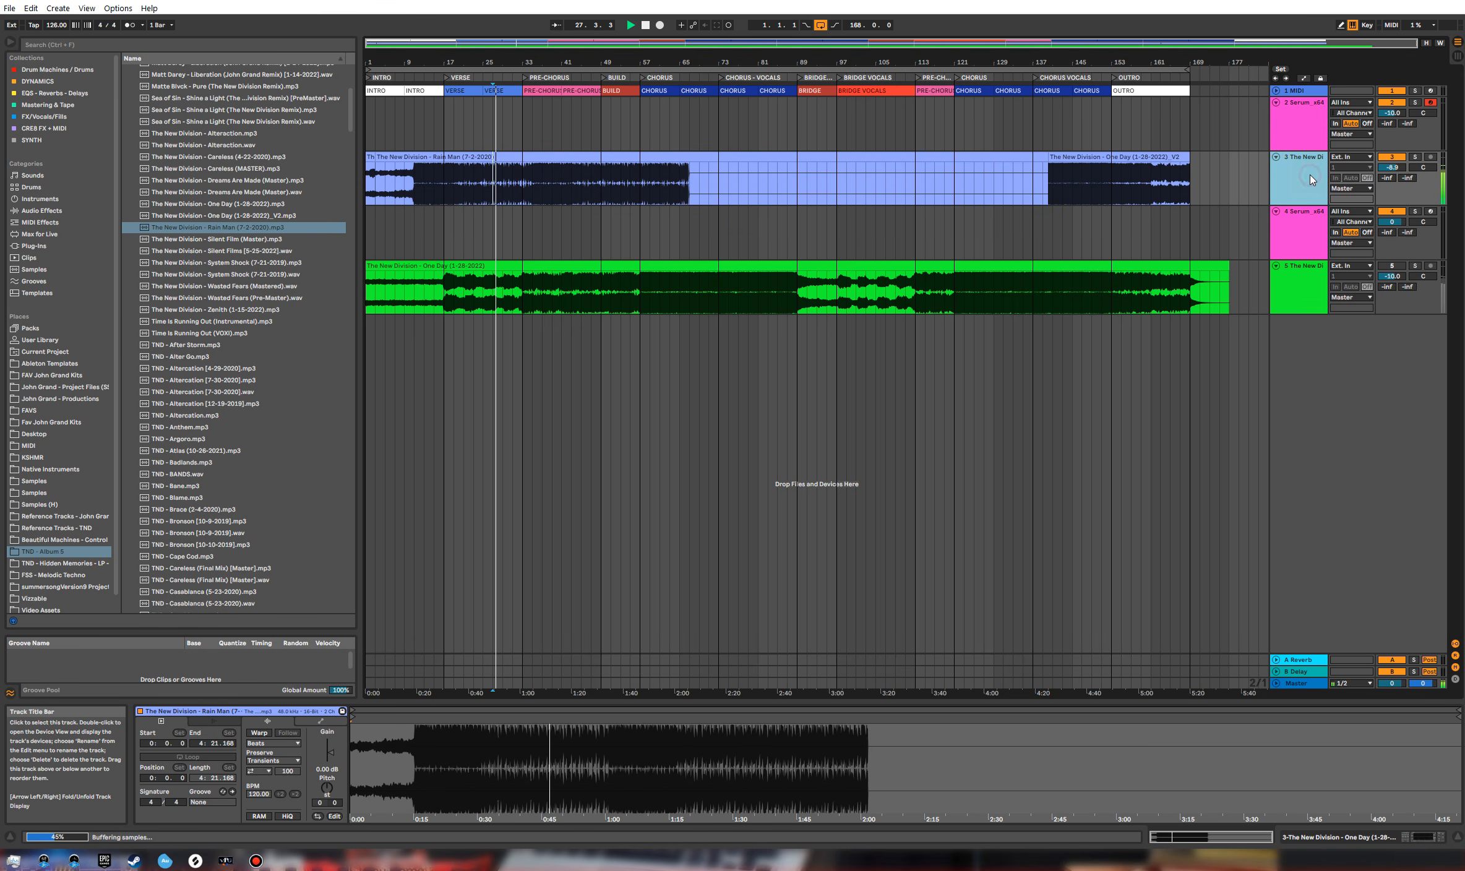
key(s)
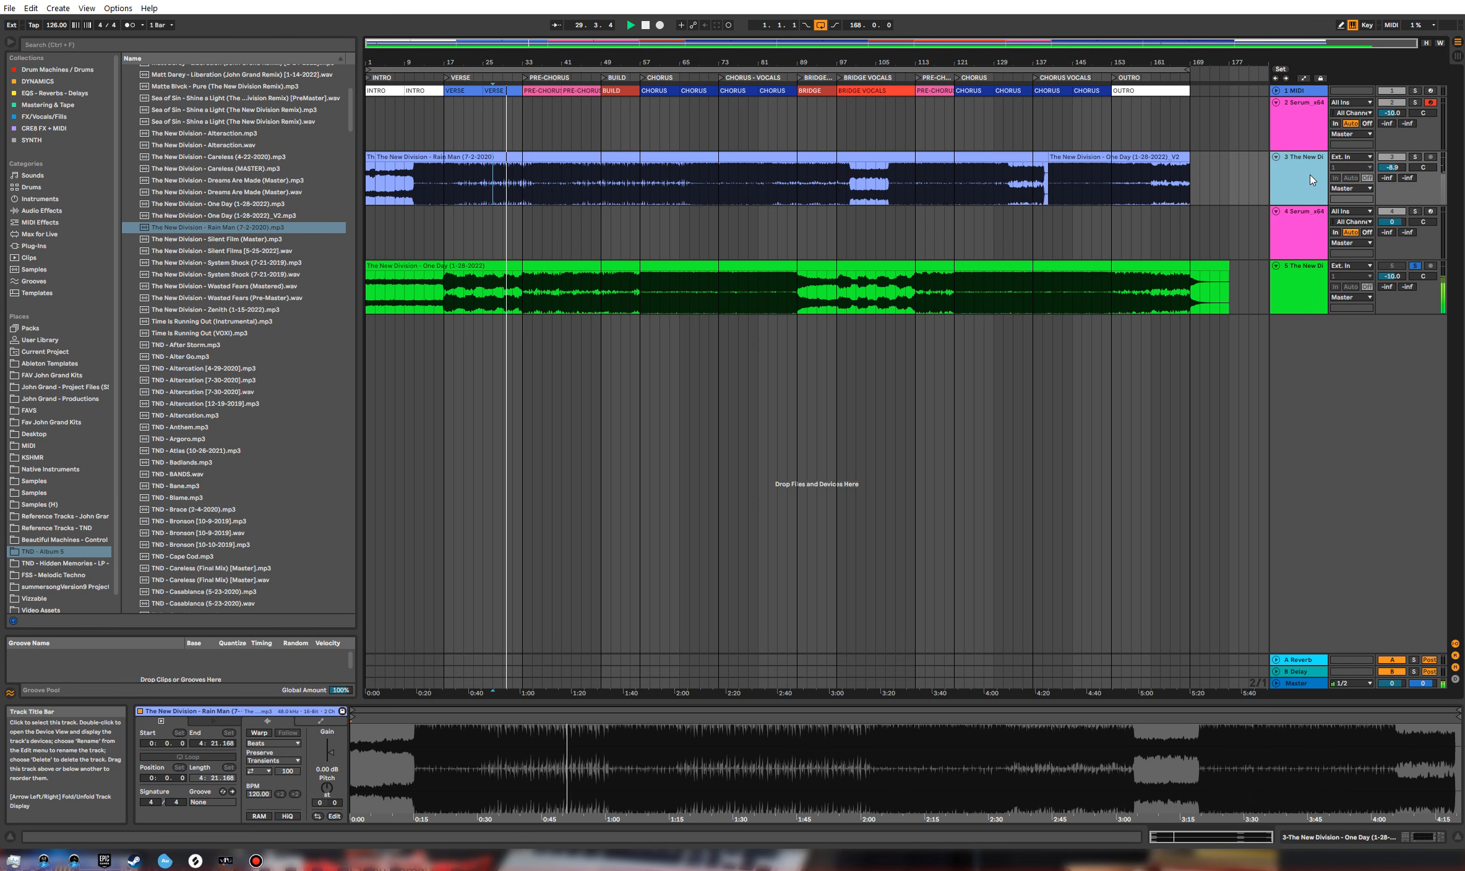
key(s)
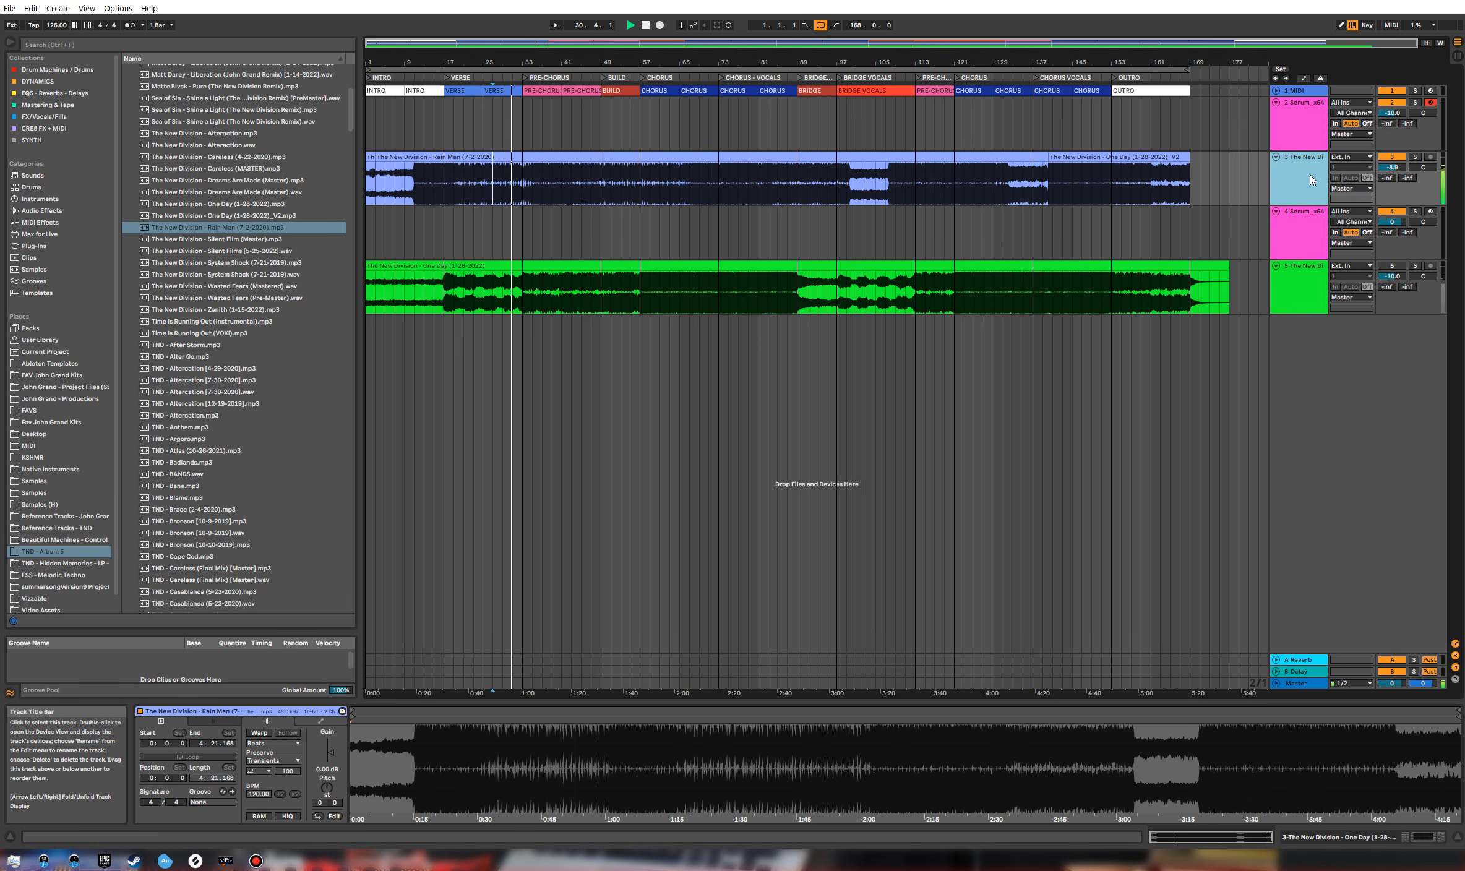
key(s)
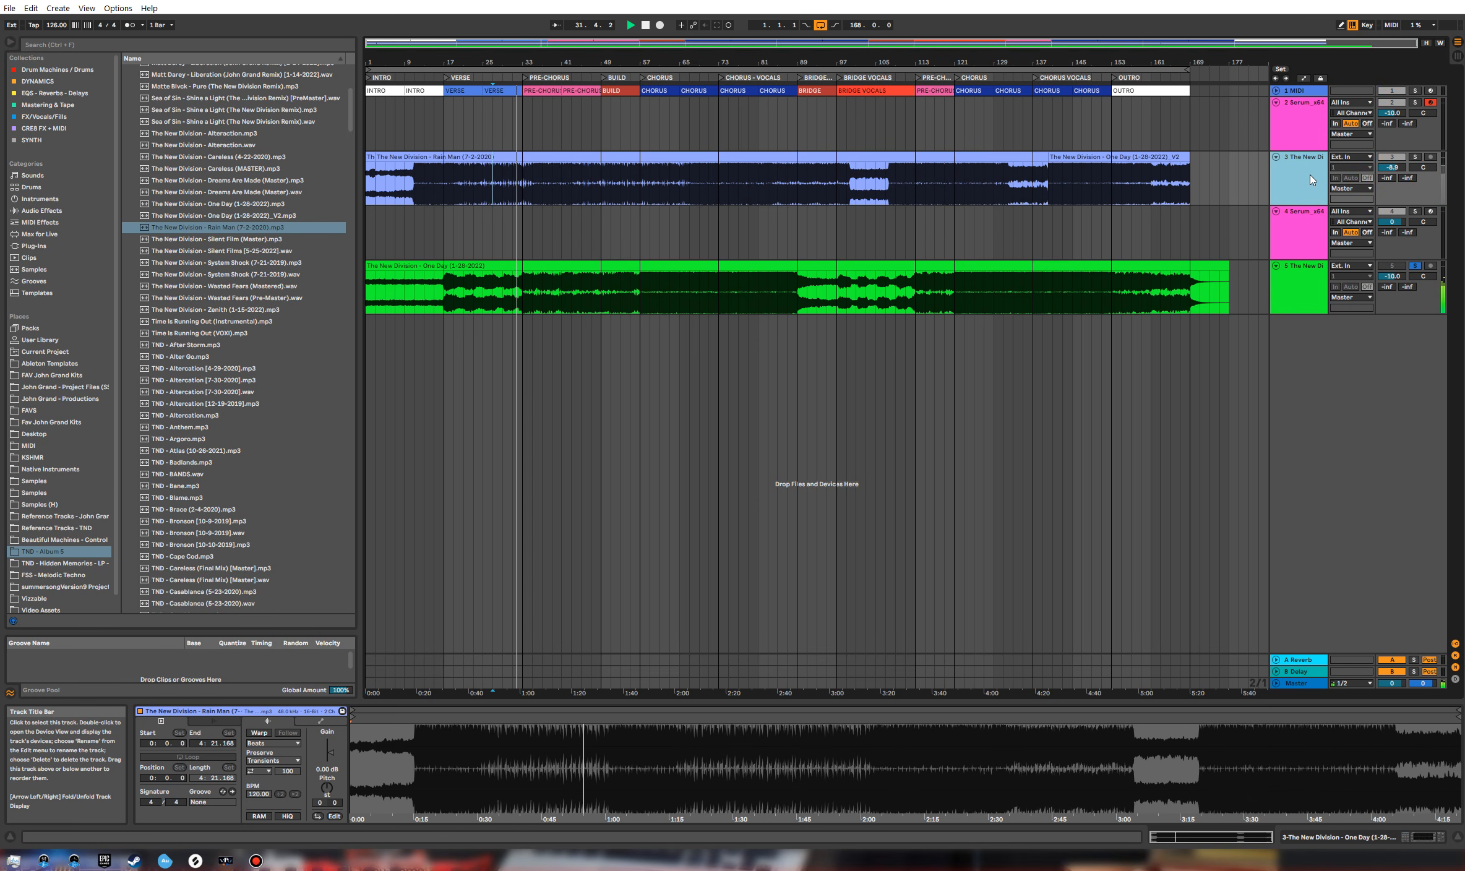